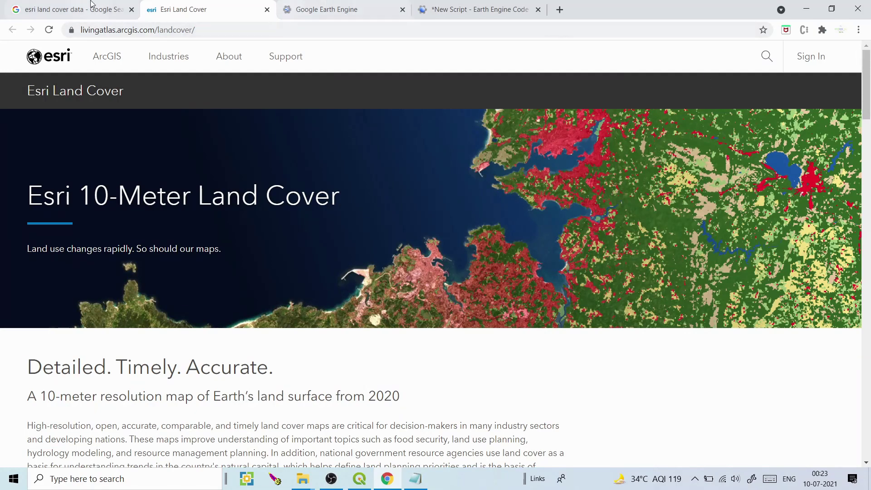
Check the web search results for esri land cover data, and return to the Esri Land Cover page
left_click(59, 8)
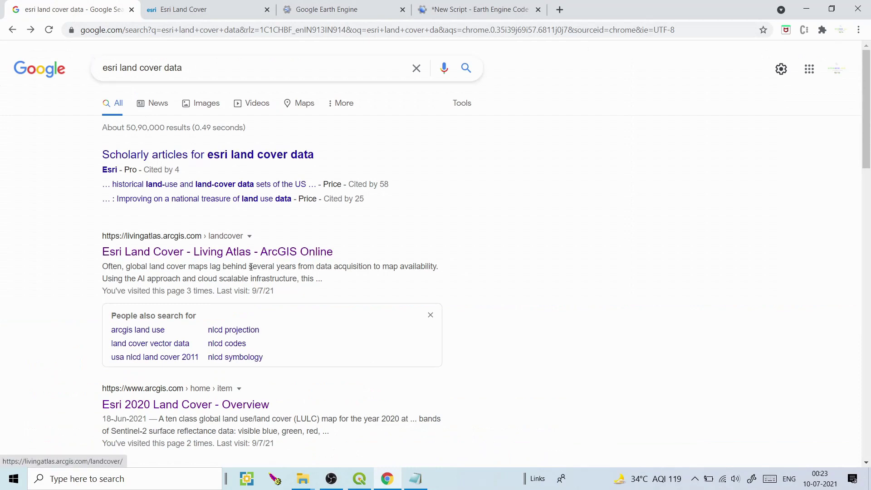
mouse_move(870, 134)
left_mouse_down()
mouse_move(870, 148)
mouse_move(870, 130)
left_mouse_up()
left_click(220, 14)
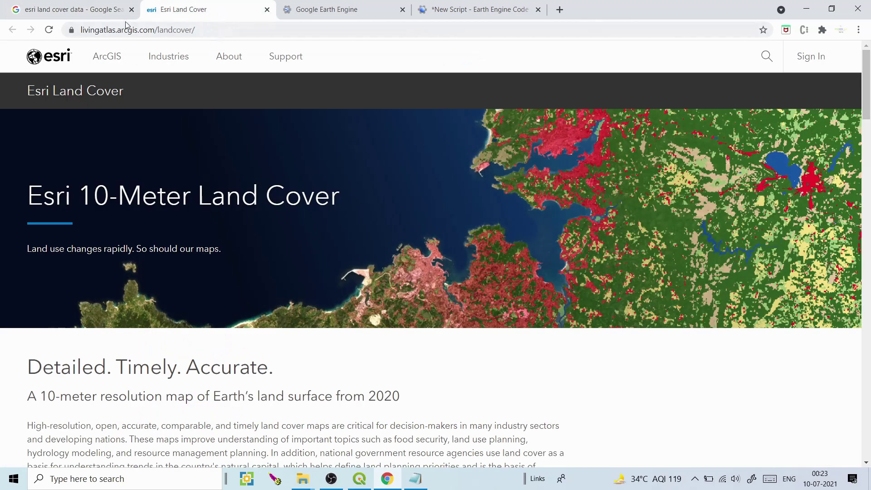
Read the Esri Land Cover page's sections on AI mapping, on-demand land cover and enabling the GIS community
left_click_drag(870, 106, 870, 149)
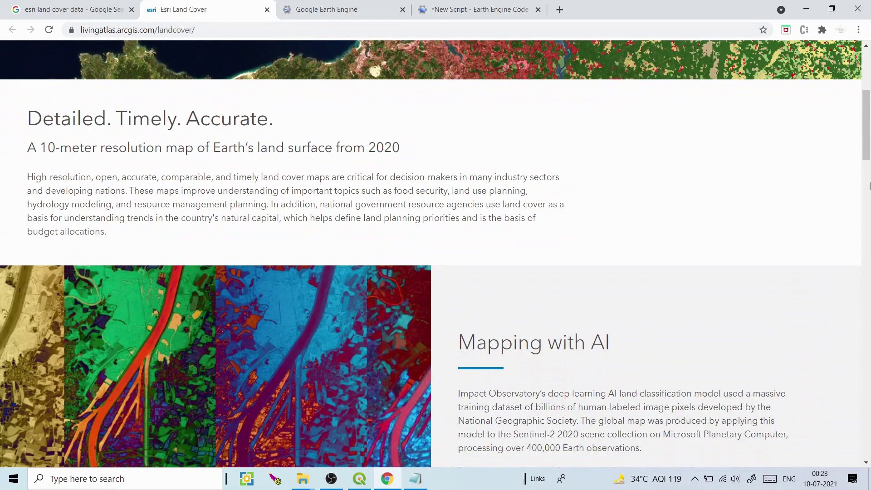
left_click_drag(870, 149, 870, 168)
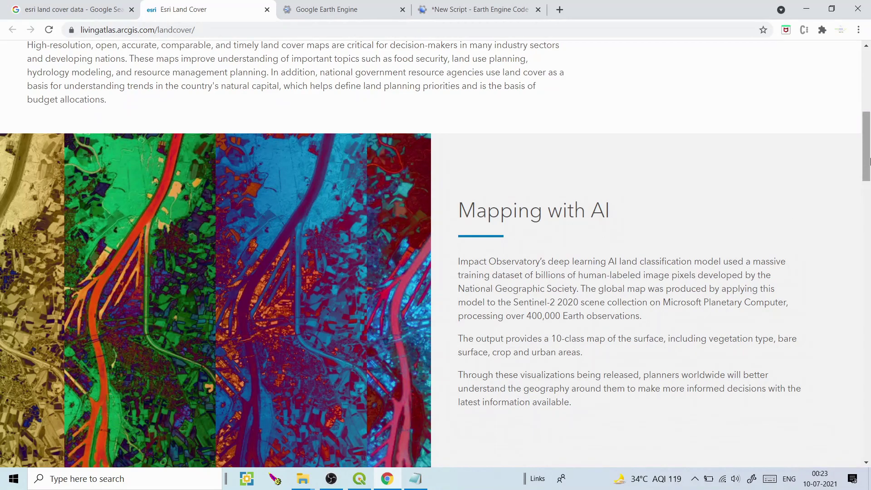
scroll(580, 210, "down", 1)
left_click_drag(528, 263, 543, 264)
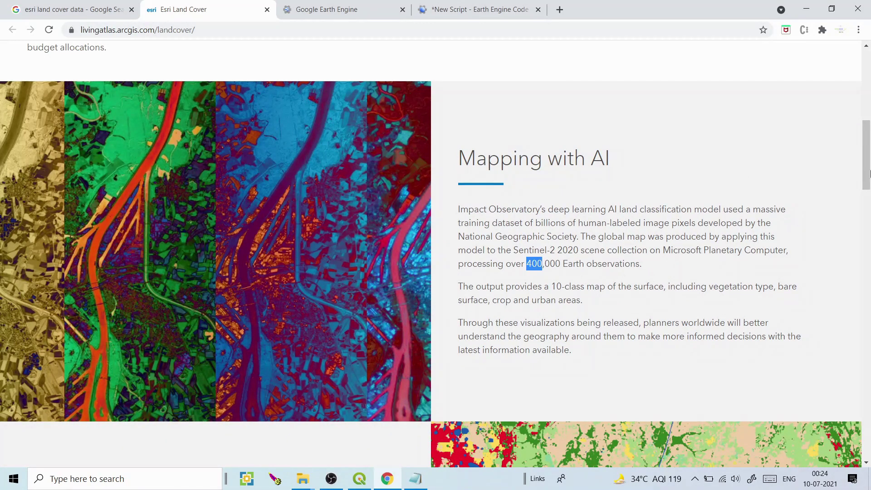
scroll(869, 177, "down", 2)
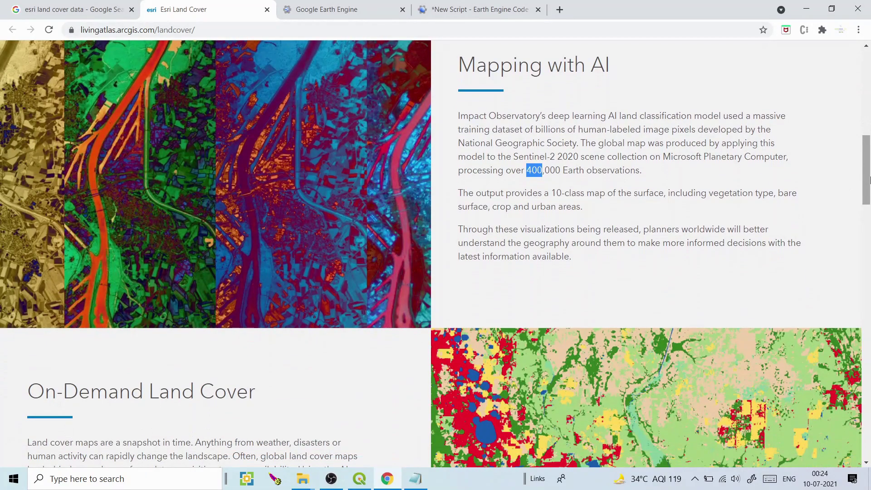
scroll(870, 178, "down", 7)
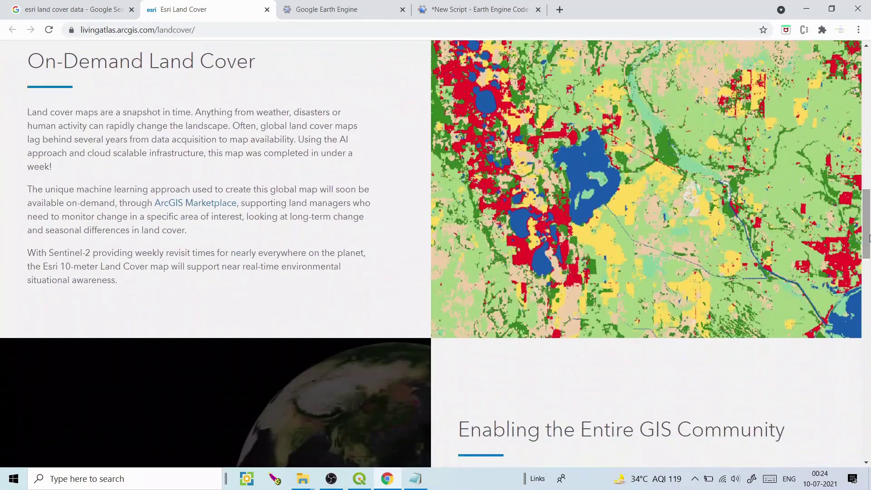
left_click_drag(101, 190, 112, 190)
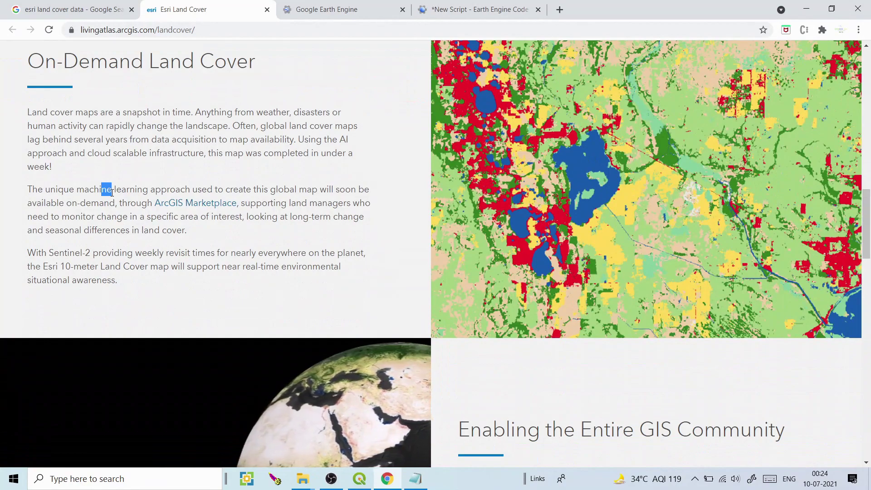
left_click_drag(868, 218, 870, 270)
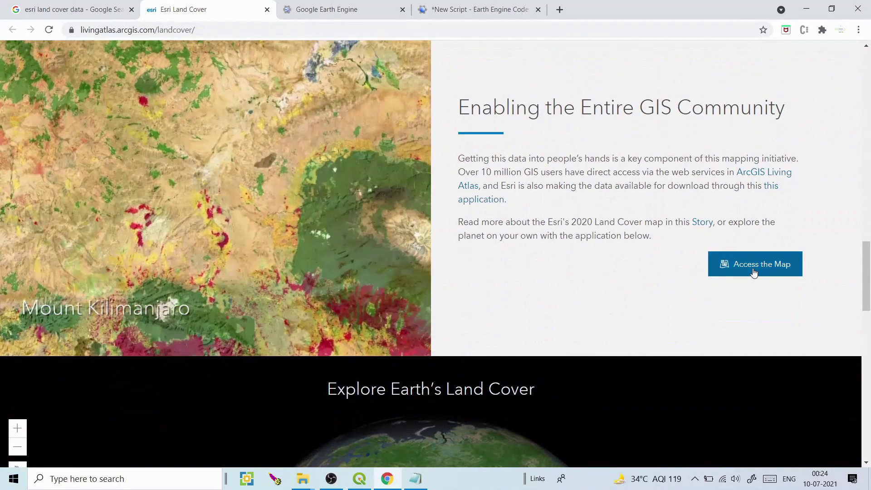
Access the Esri 2020 Land Cover item from the land cover page and open its Map Viewer in a separate tab
left_click(755, 272)
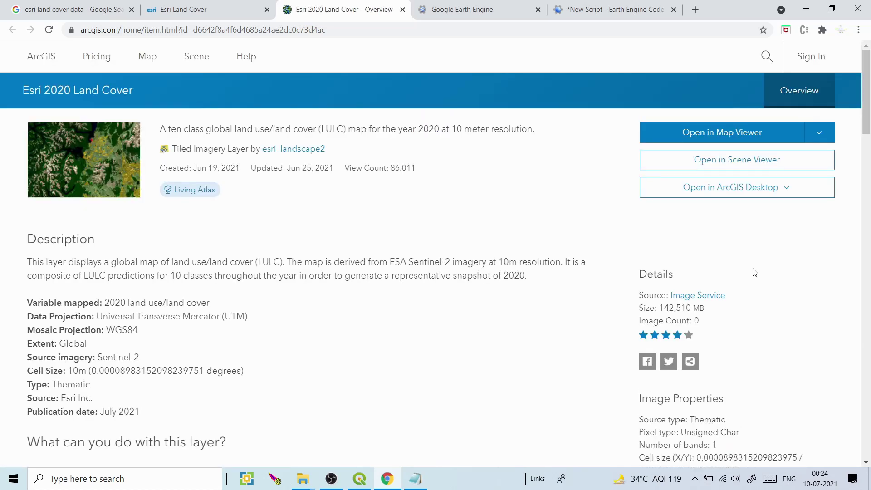
left_click(724, 141)
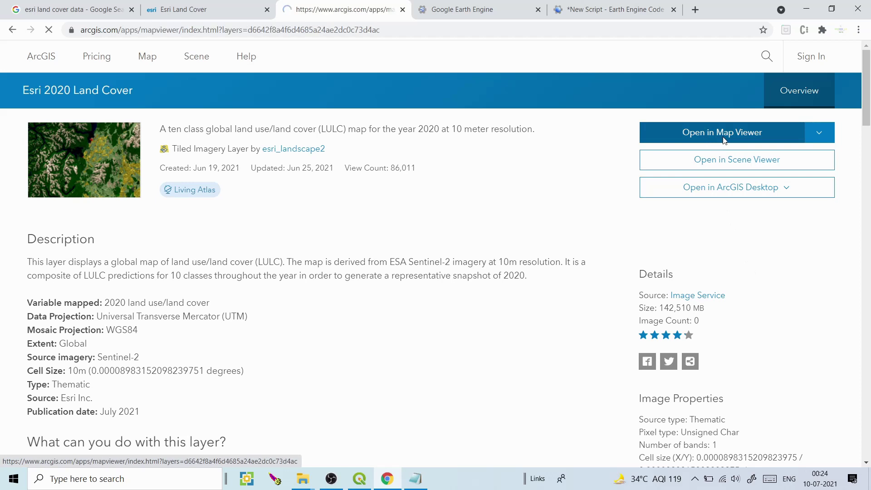
left_click(13, 31)
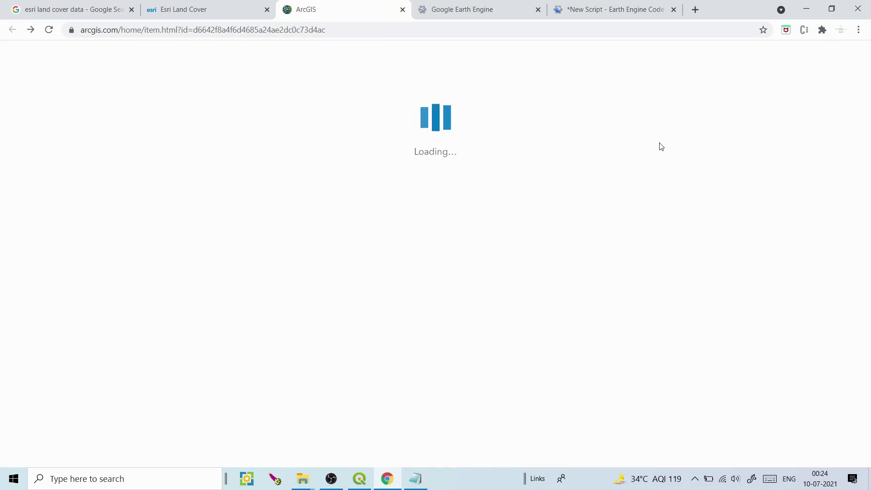
right_click(725, 133)
left_click(749, 140)
left_click(481, 12)
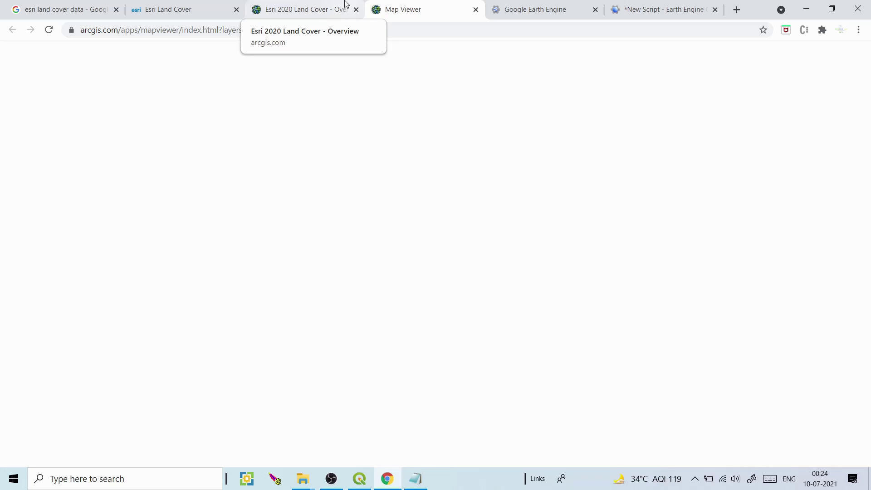
left_click(346, 3)
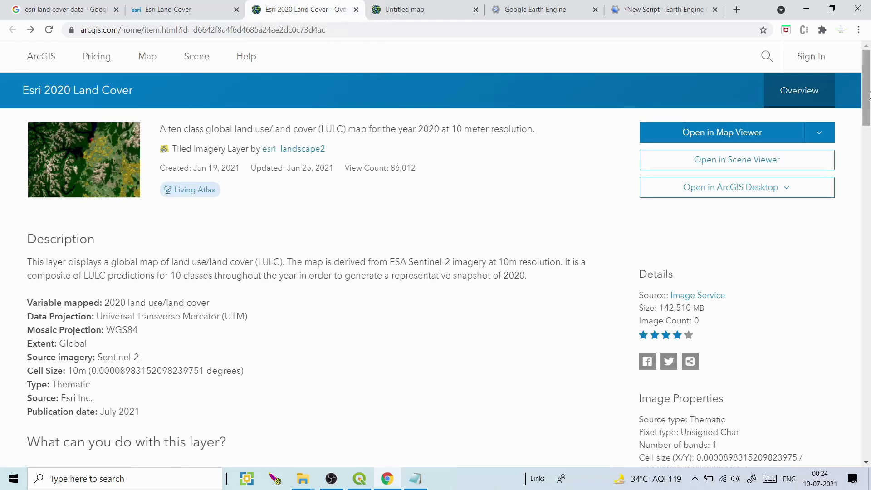
Examine the Esri 2020 Land Cover item's description, including its projection, extent, source imagery, cell size, publication date and GeoTIFF availability
scroll(870, 95, "down", 3)
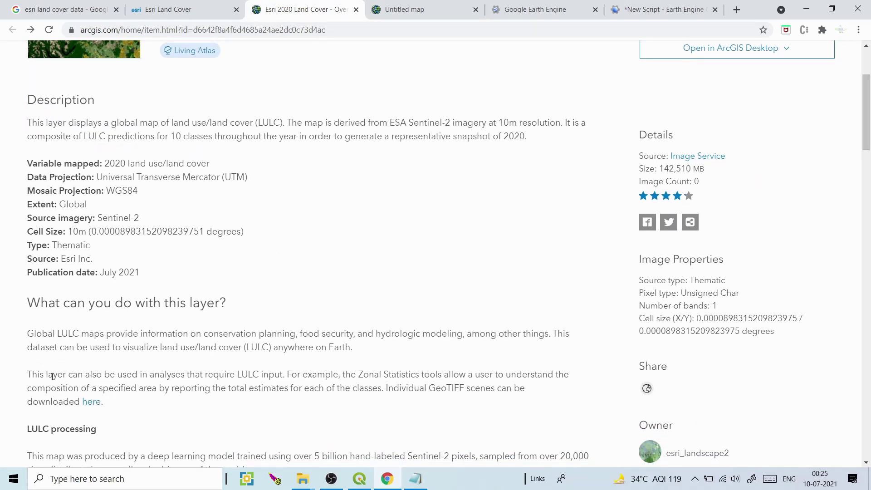
left_click_drag(393, 388, 471, 388)
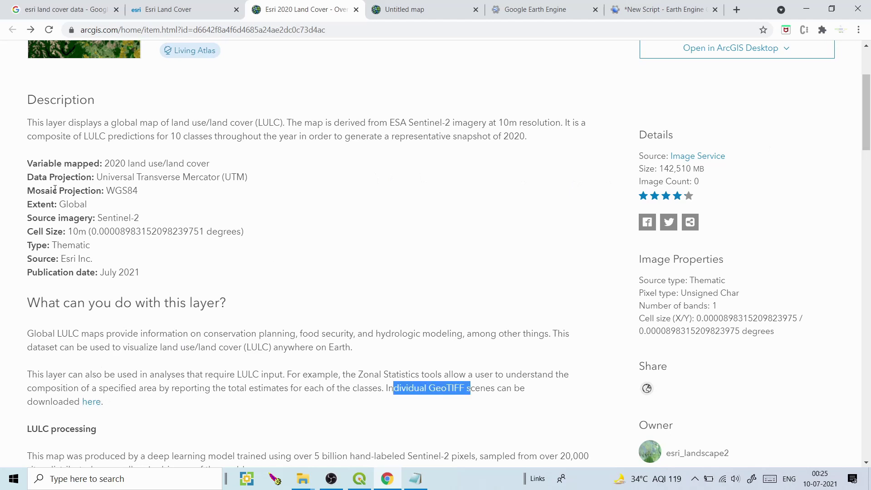
left_click_drag(30, 159, 121, 254)
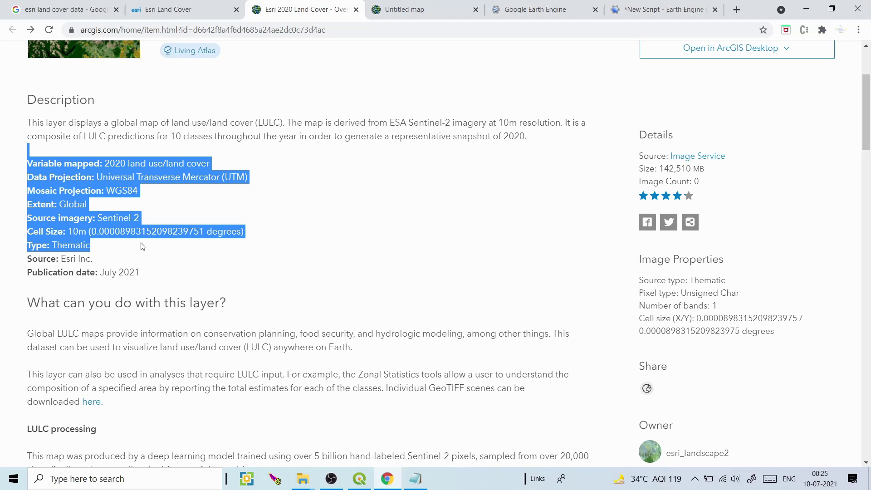
left_click(122, 177)
left_click_drag(110, 163, 141, 177)
left_click(81, 204)
left_click_drag(108, 218, 135, 223)
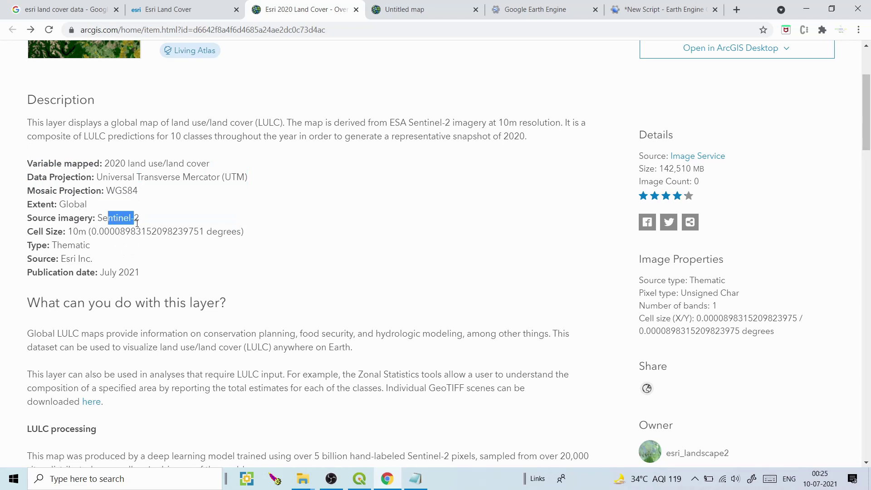
left_click_drag(69, 231, 86, 235)
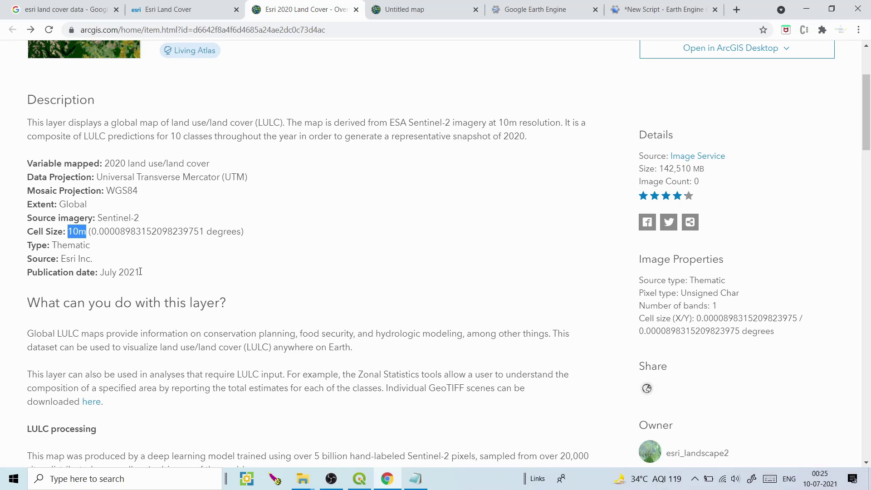
left_click_drag(140, 272, 112, 271)
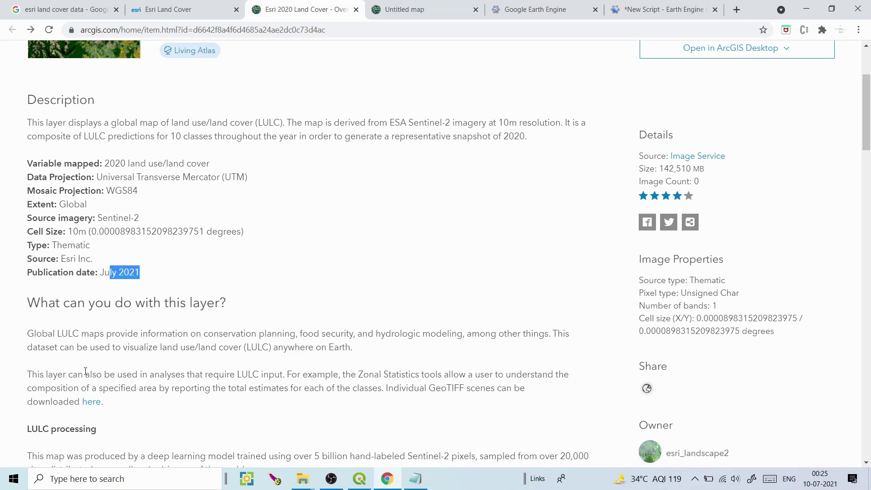
Open the download link for individual GeoTIFF scenes in a new tab, and return to the Esri 2020 Land Cover item page
right_click(89, 407)
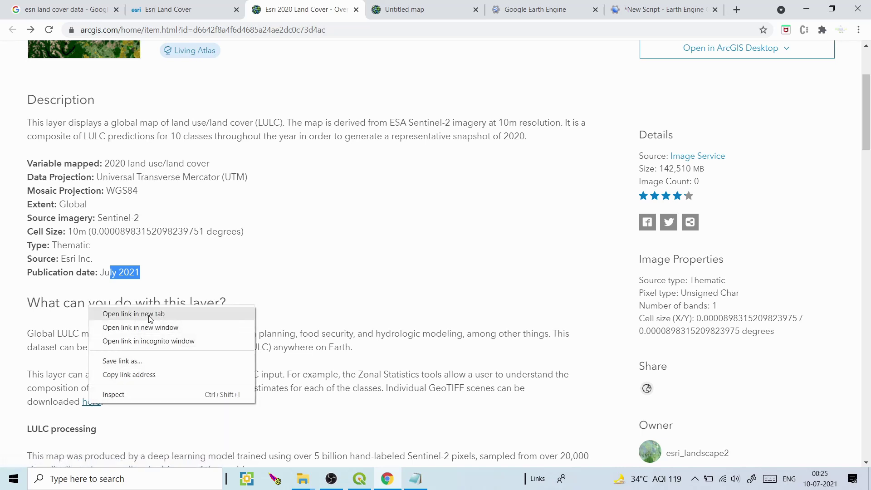
left_click(149, 315)
left_click(484, 9)
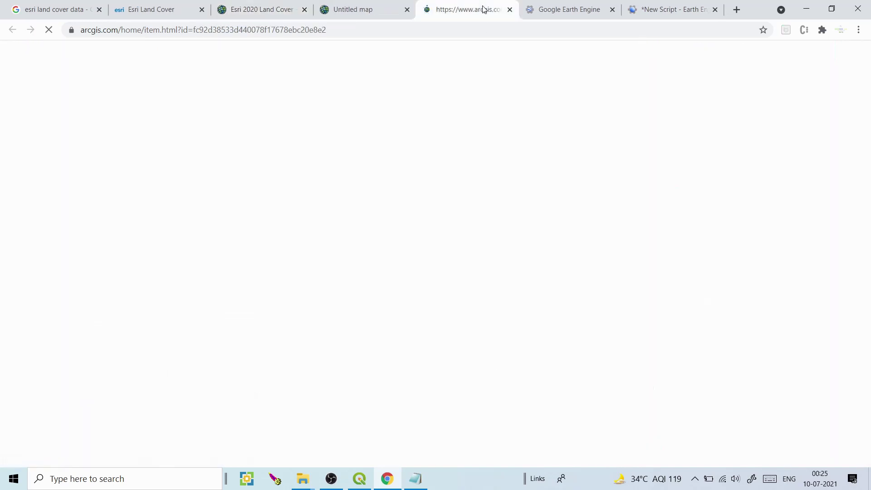
left_click(378, 6)
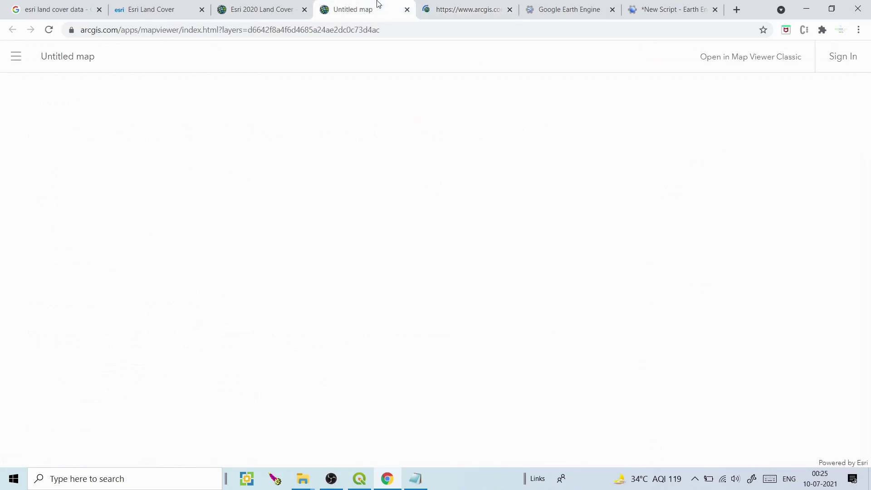
left_click(452, 4)
left_click(296, 5)
scroll(869, 78, "up", 3)
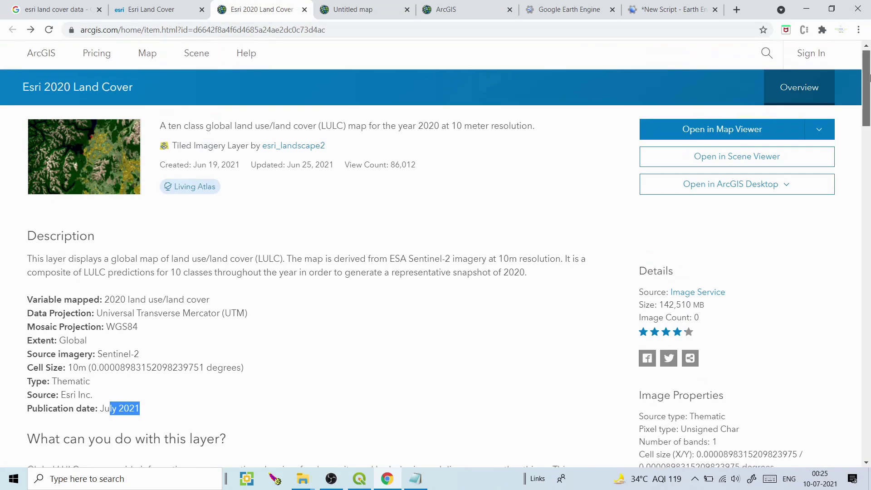
Examine the Esri 2020 Land Cover layer's symbology classes and the world map in Map Viewer
left_click(347, 4)
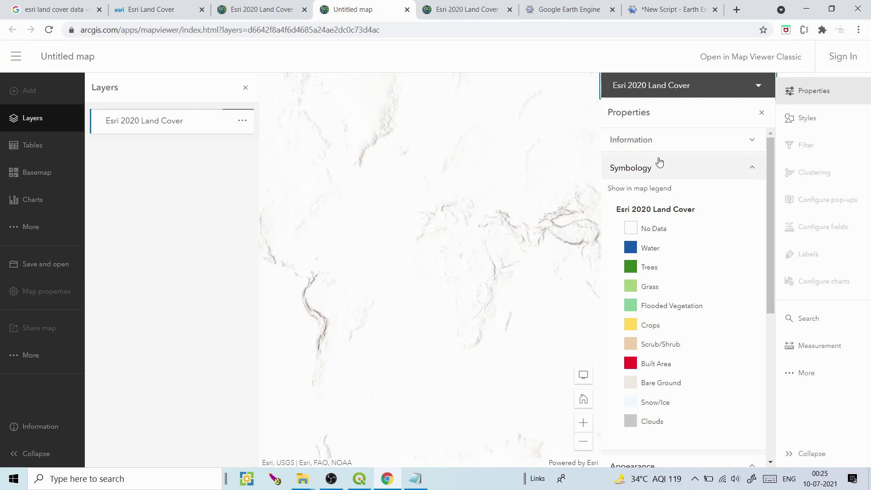
left_click_drag(768, 189, 769, 226)
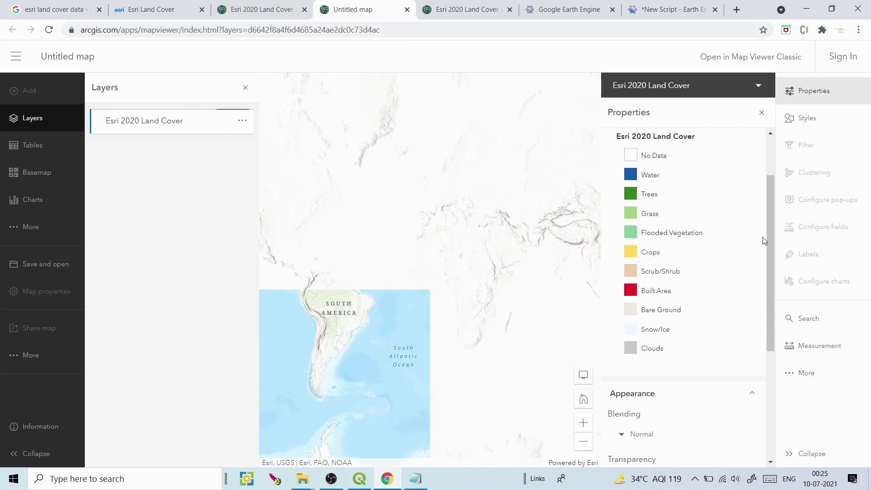
left_click_drag(504, 258, 481, 255)
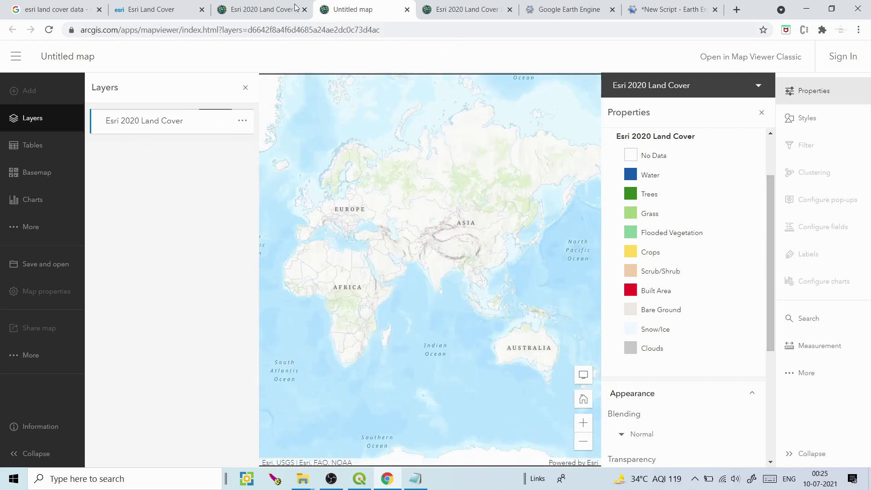
Review the Esri 2020 Land Cover Downloader item's description and launch its application
left_click(275, 4)
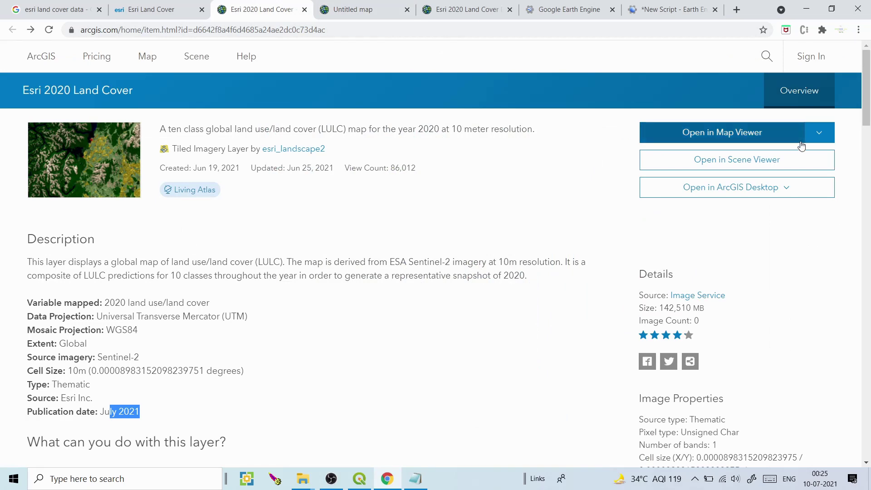
scroll(390, 197, "down", 5)
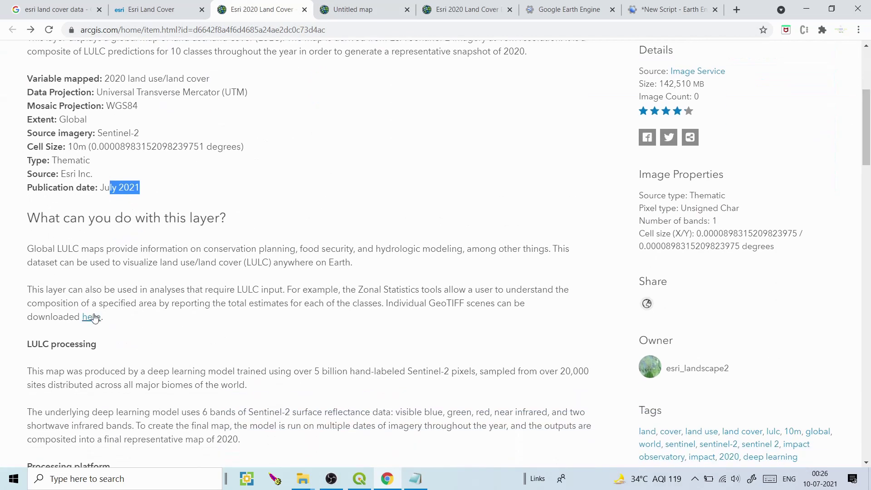
left_click(459, 4)
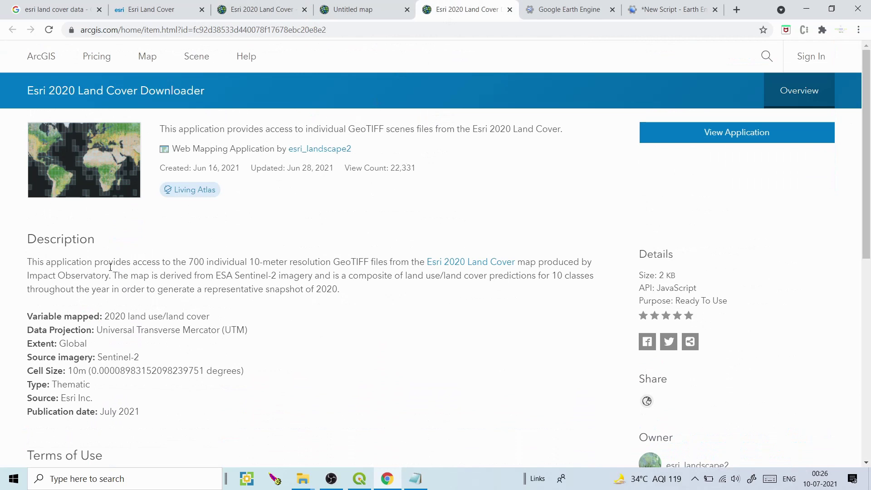
left_click_drag(110, 268, 178, 364)
left_click(214, 369)
left_click(721, 136)
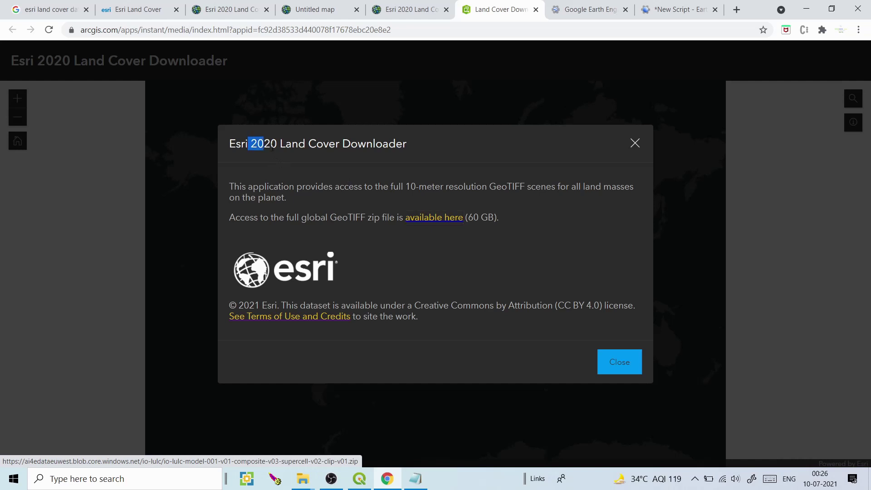
Dismiss the downloader's introduction after reading it, and open the download details of the scene tile covering New Delhi and Lahore
left_click_drag(248, 143, 277, 145)
left_click_drag(286, 218, 327, 219)
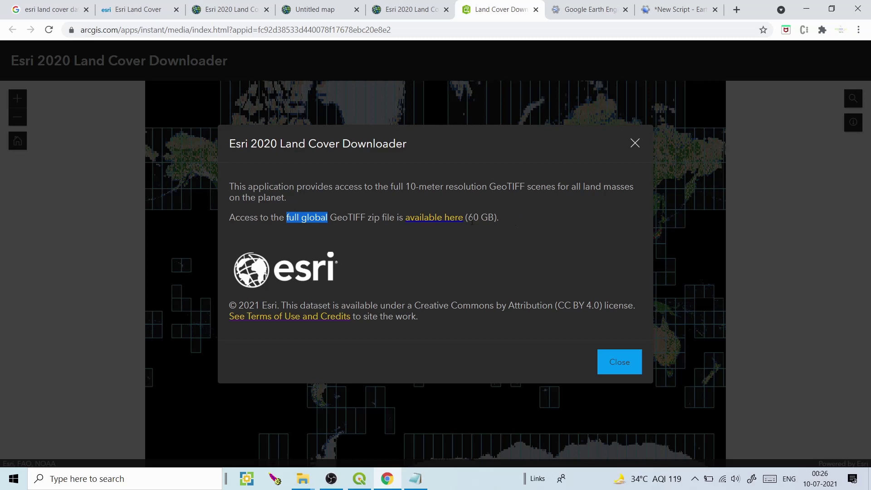
left_click(635, 143)
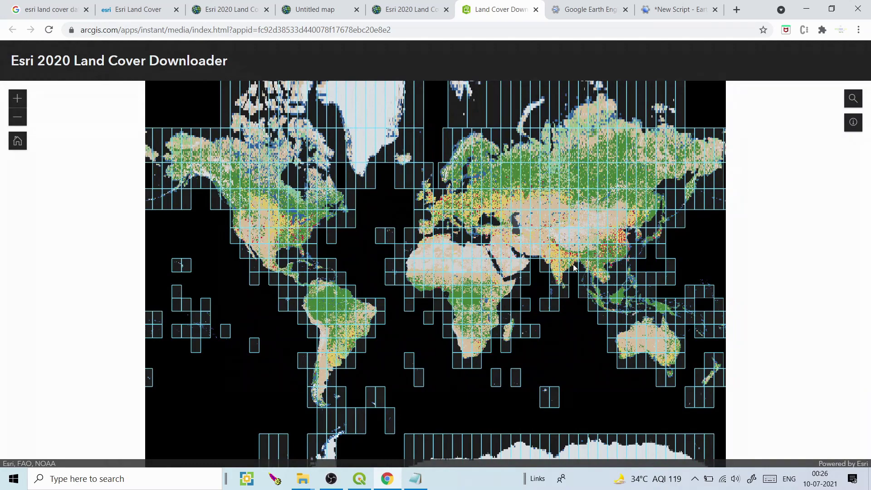
scroll(580, 302, "up", 1)
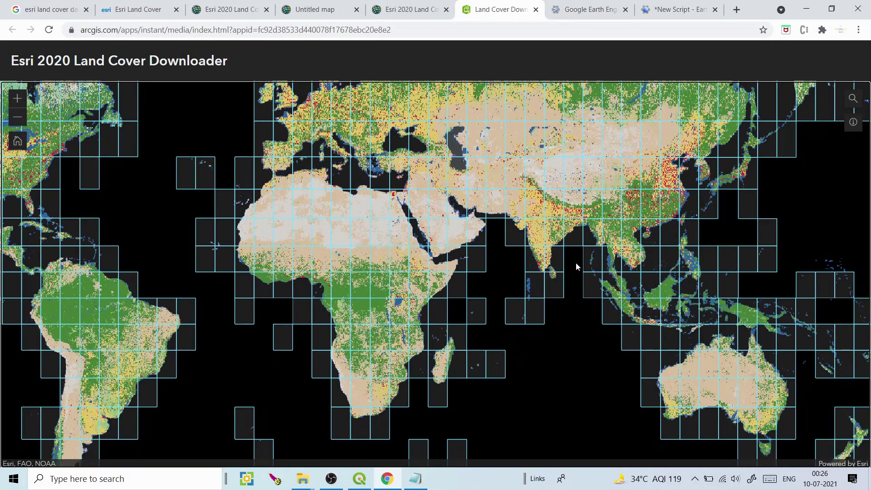
scroll(576, 262, "up", 1)
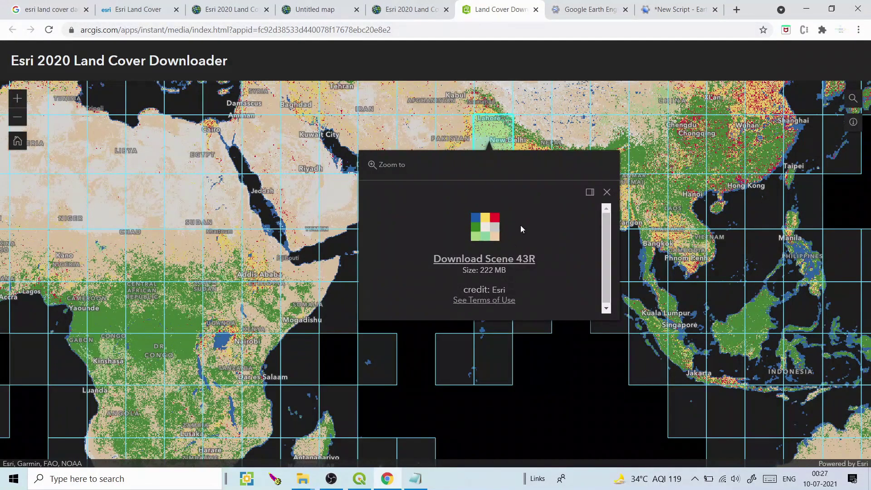
Start downloading Scene 43R, and the Scene 43Q tile covering Ahmedabad and Mumbai
left_click(480, 260)
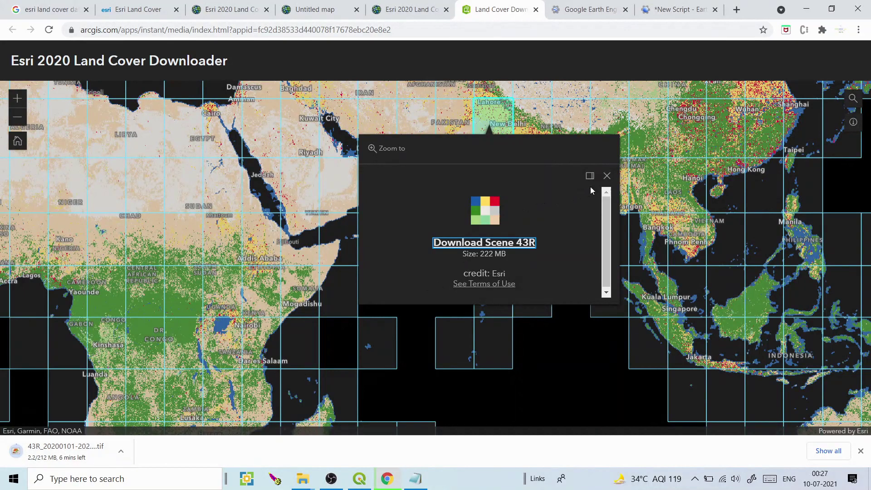
left_click(607, 176)
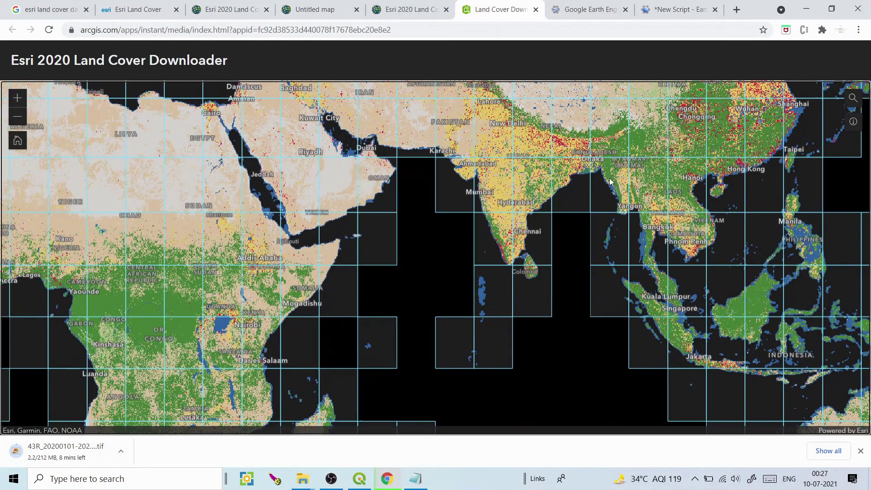
left_click(489, 194)
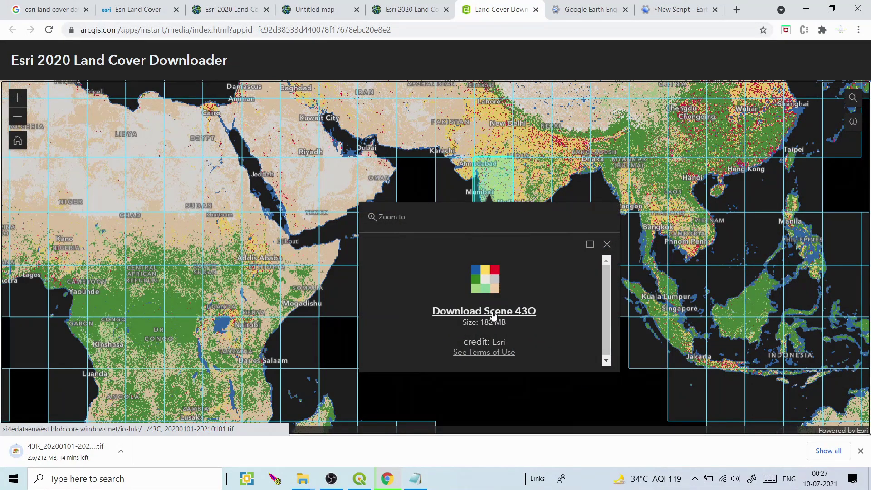
left_click(495, 318)
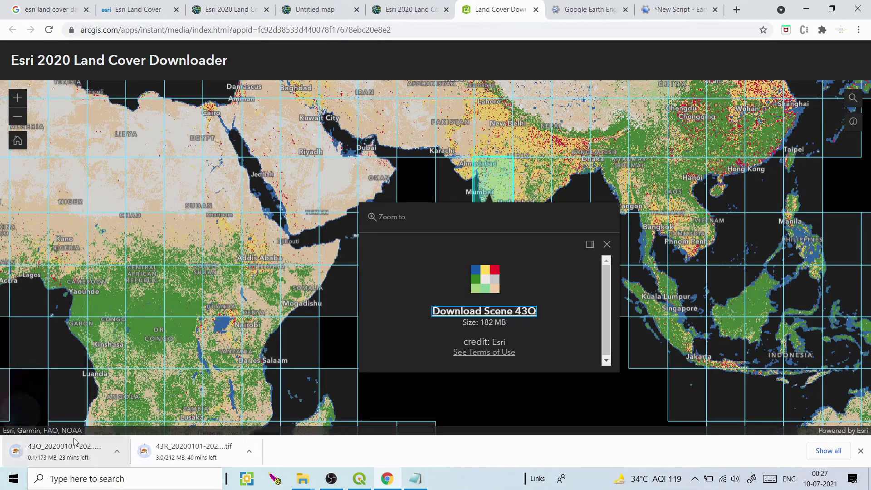
Cancel the running downloads of the 43R and 43Q GeoTIFF files
left_click(254, 453)
left_click(274, 433)
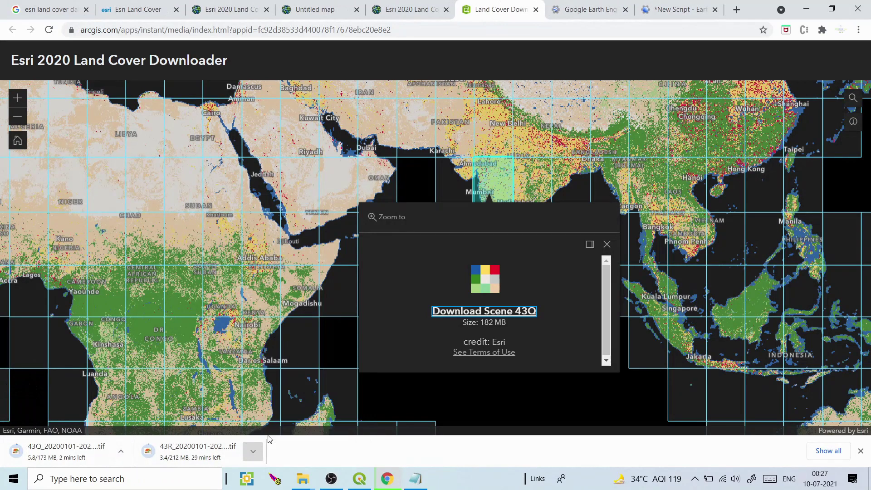
left_click(122, 451)
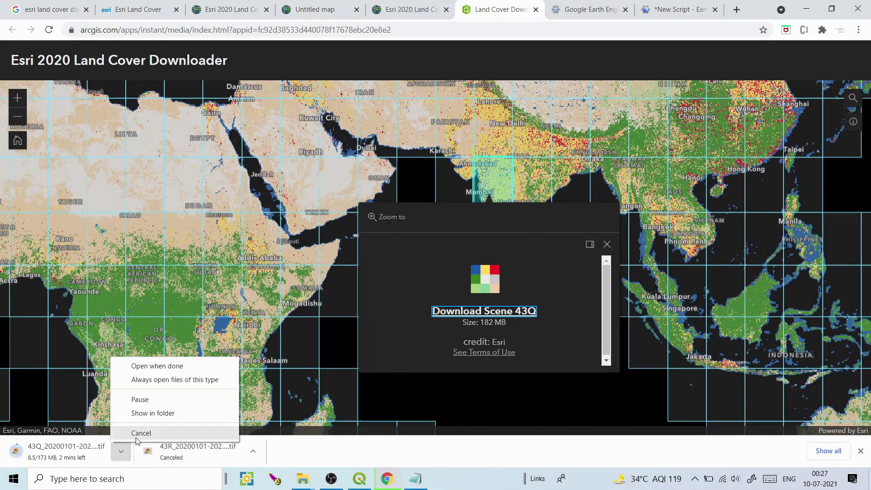
left_click(141, 432)
Review the downloader item's terms of use and credits, and examine the land cover classes over northern India in Map Viewer
left_click(402, 4)
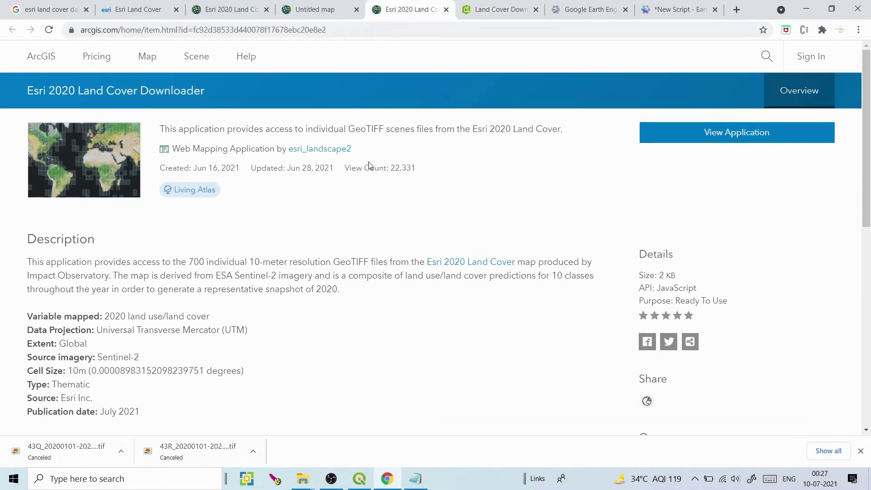
left_click_drag(869, 109, 870, 234)
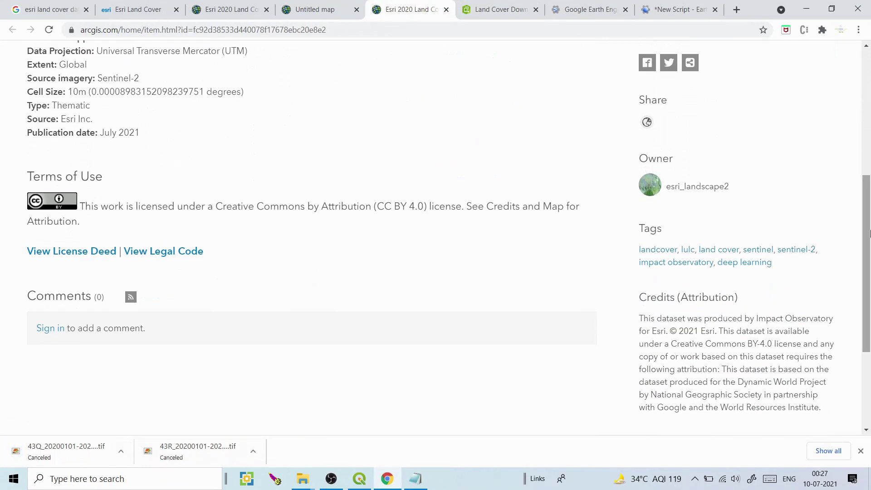
left_click(313, 6)
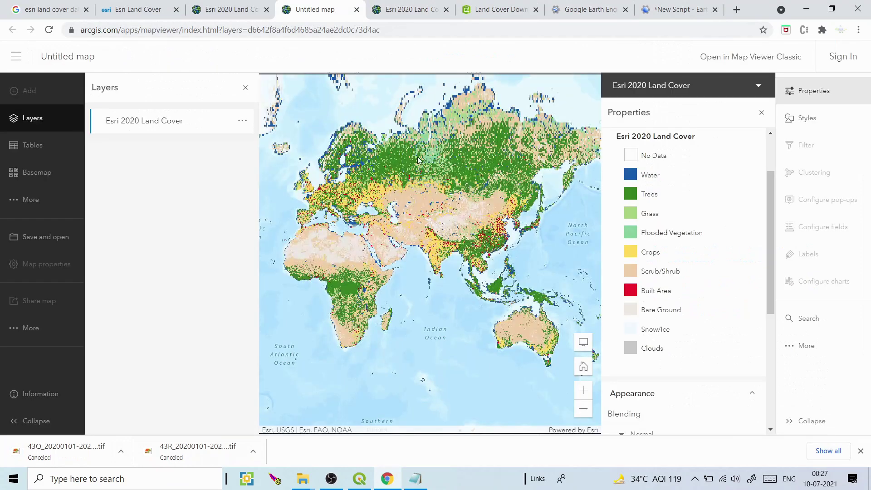
left_click_drag(454, 219, 431, 207)
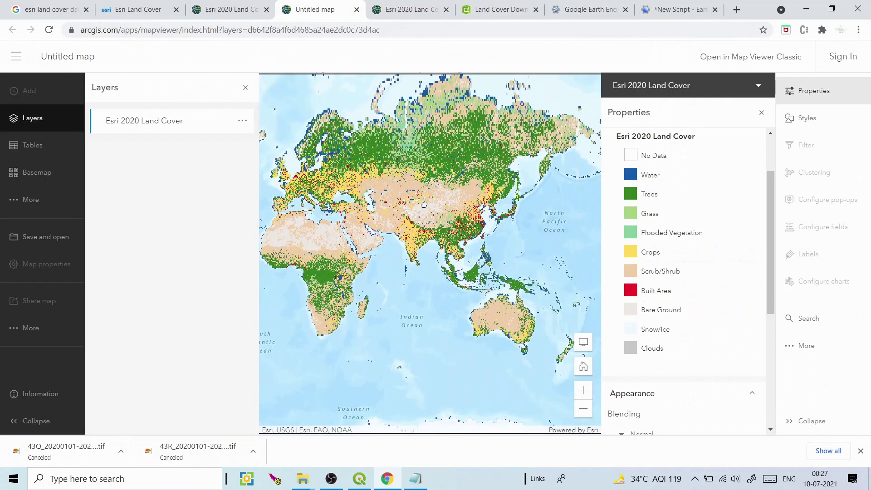
scroll(410, 243, "up", 1)
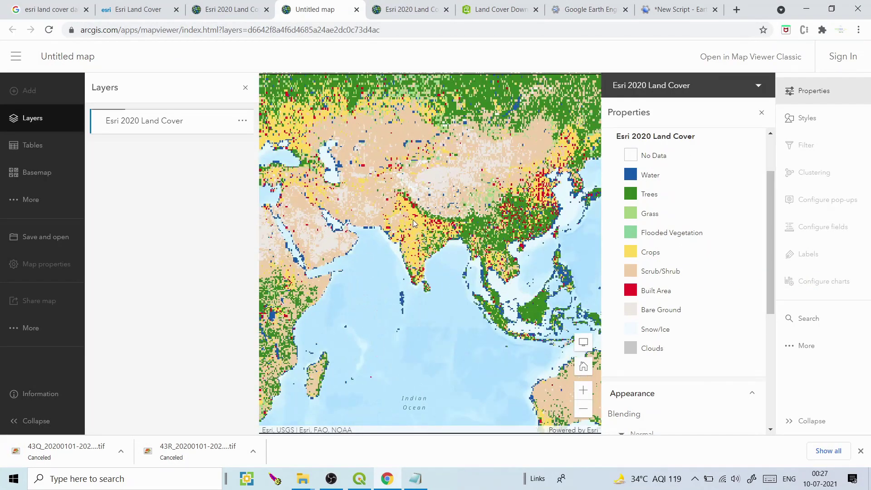
scroll(414, 224, "up", 1)
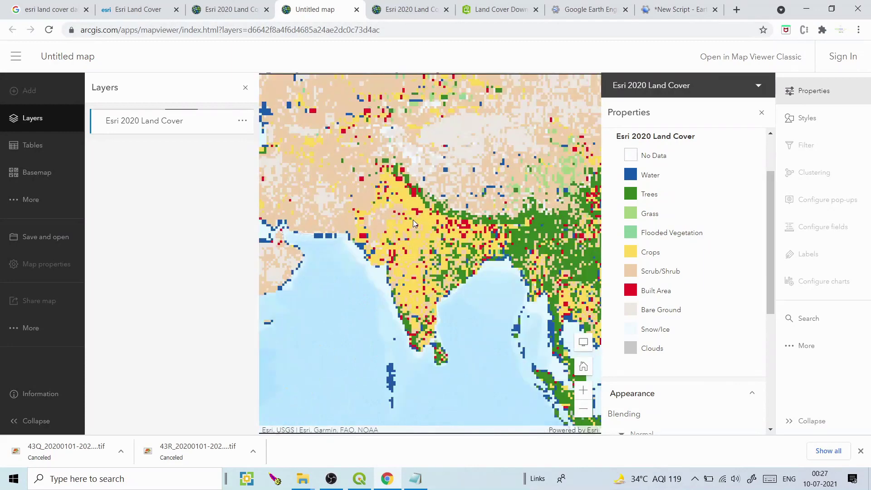
left_click_drag(429, 219, 429, 207)
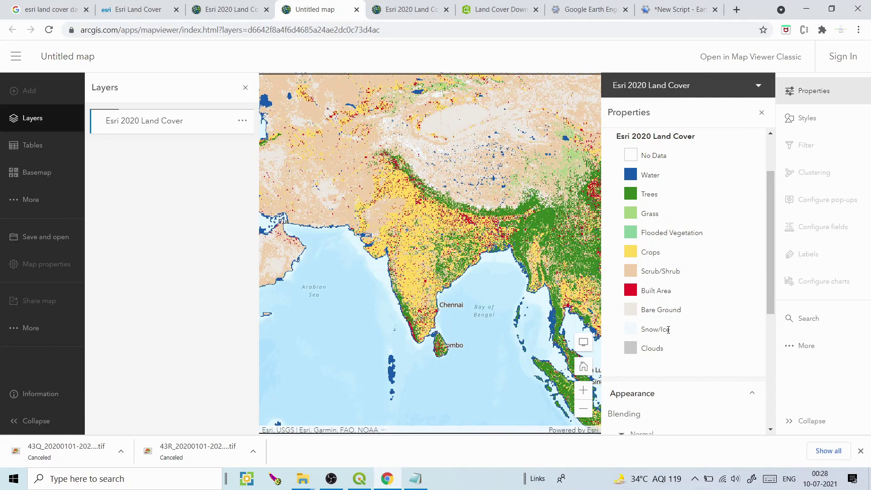
scroll(768, 252, "down", 1)
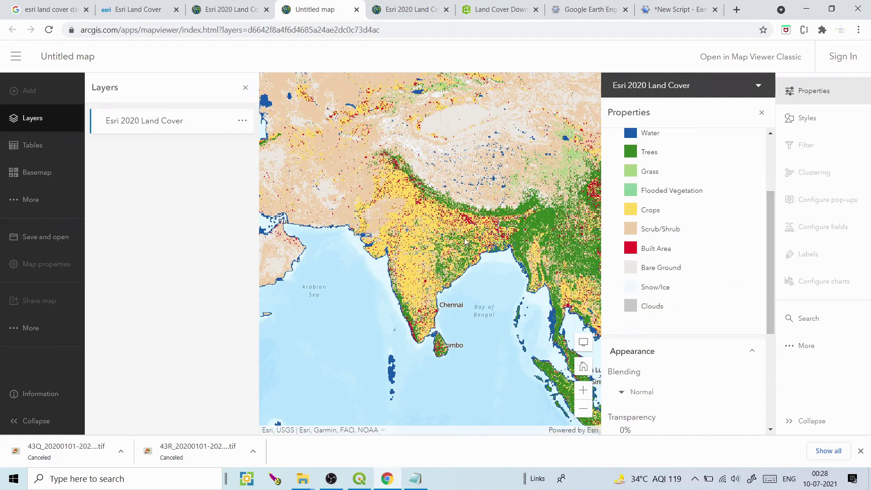
scroll(418, 205, "up", 1)
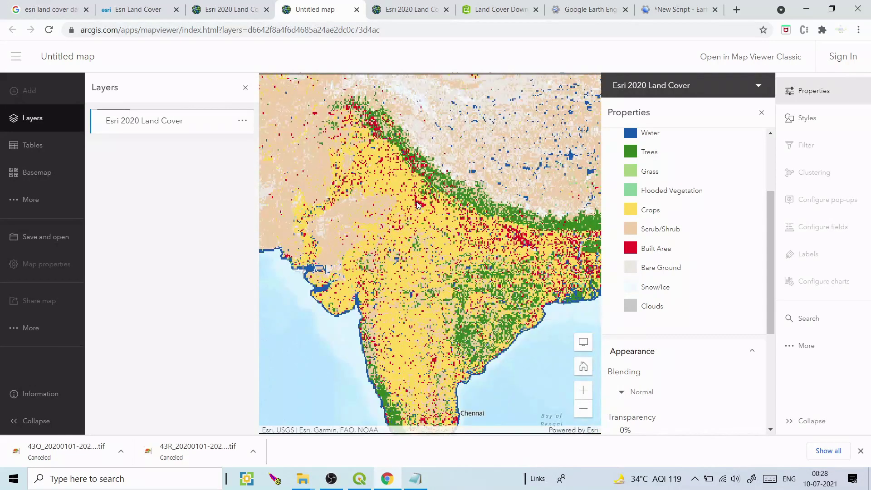
scroll(418, 205, "up", 2)
scroll(418, 205, "up", 1)
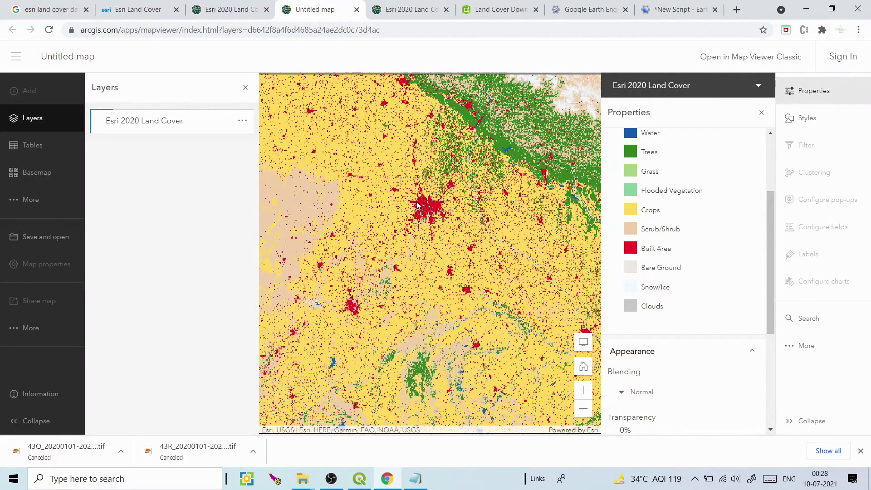
Dismiss the Scene 43Q details in the Land Cover Downloader and switch to QGIS
left_click(497, 5)
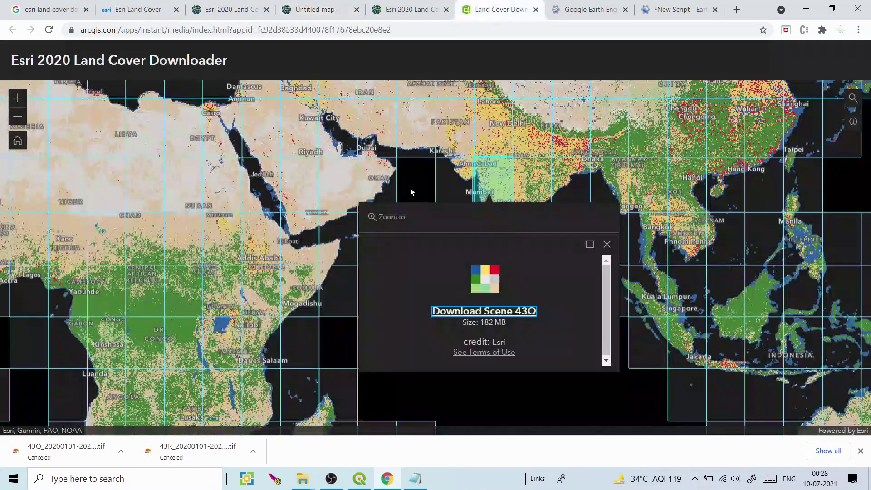
left_click(607, 245)
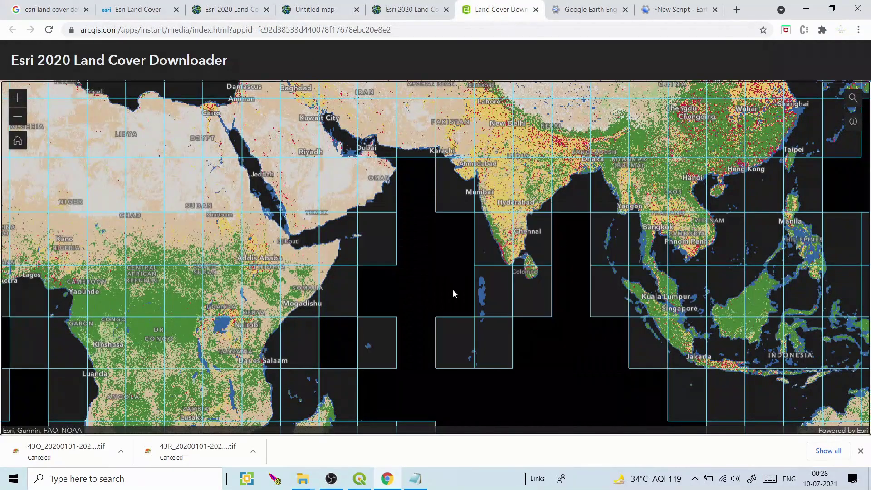
left_click(805, 10)
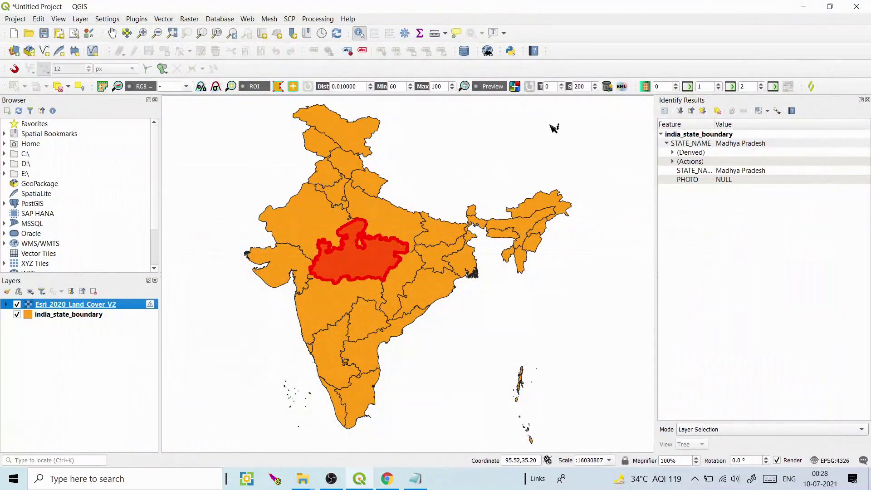
Remove the Esri_2020_Land_Cover_V2 layer from the project and hide the india_state_boundary layer
left_click(119, 343)
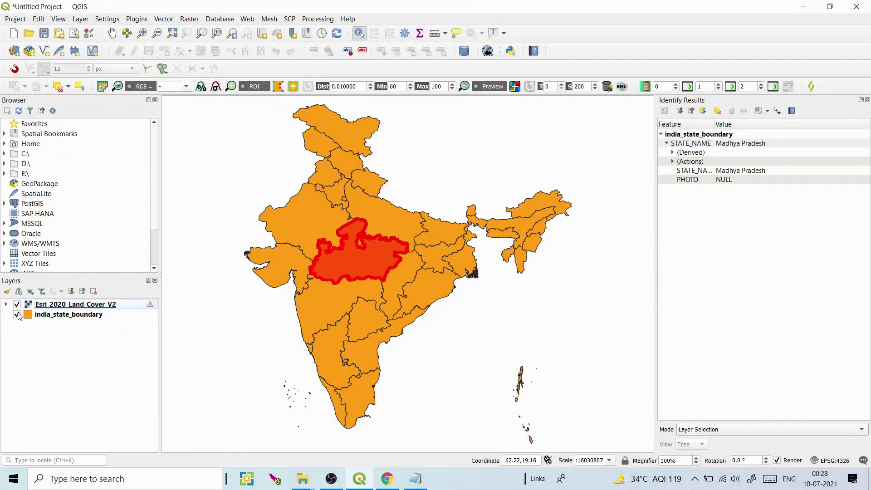
left_click(18, 309)
right_click(34, 307)
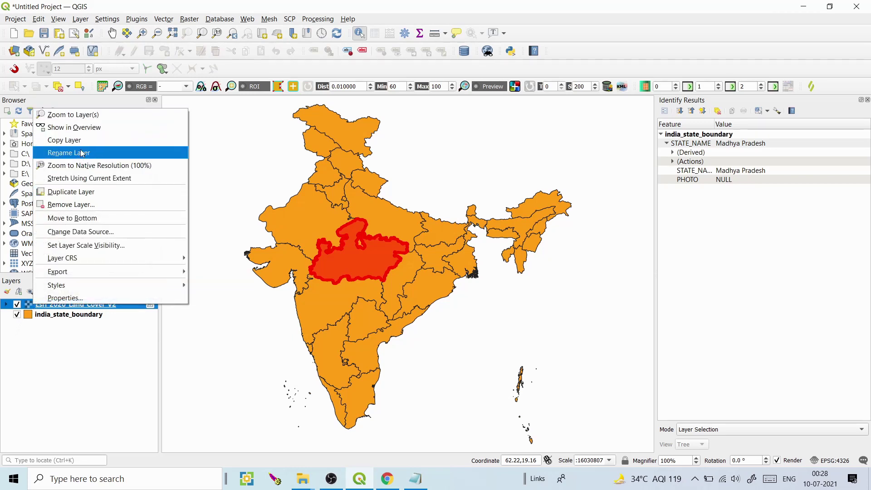
left_click(70, 204)
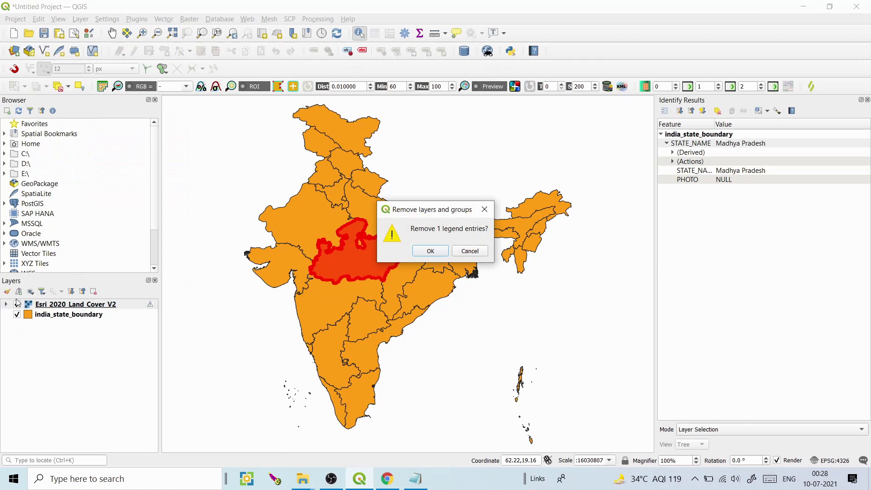
left_click(425, 251)
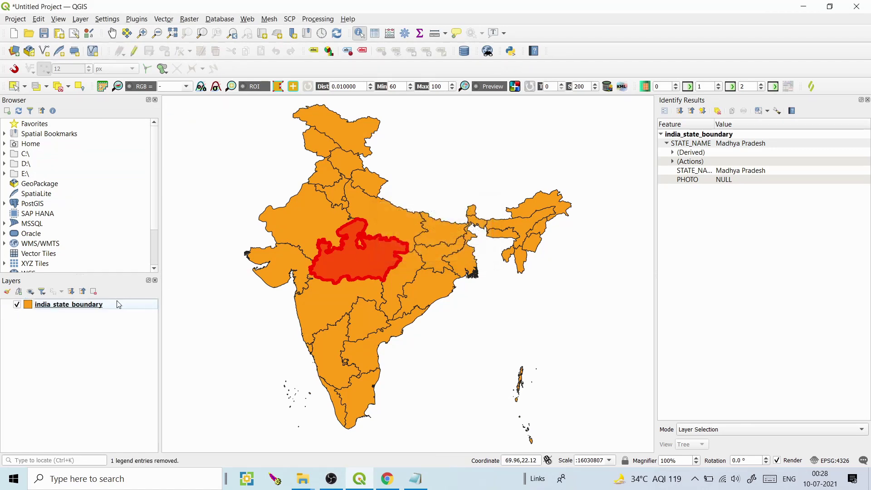
left_click(17, 304)
left_click(409, 157)
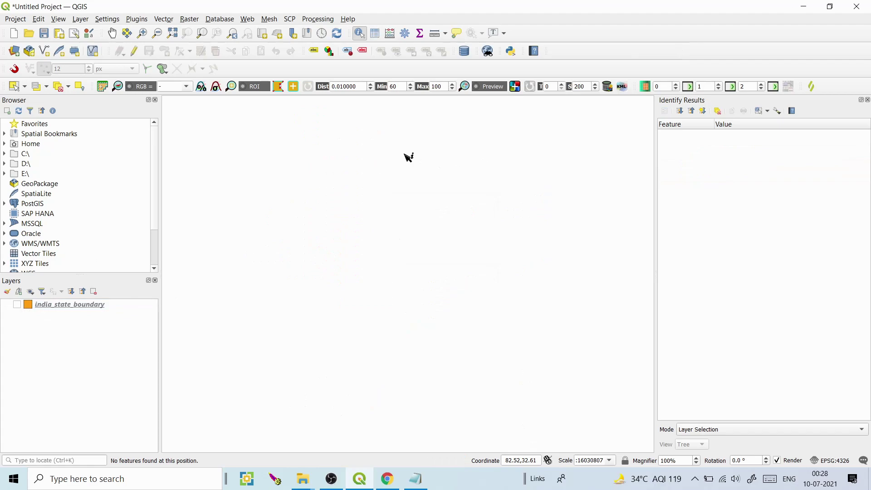
left_click(804, 7)
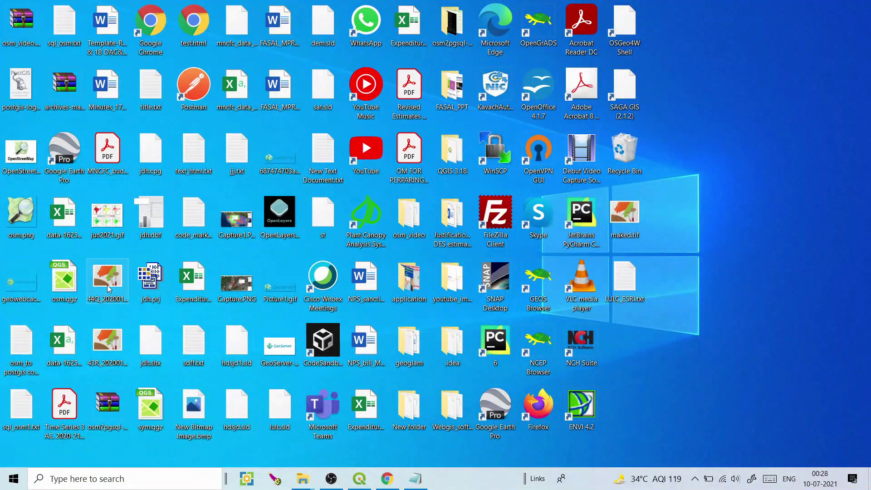
left_click_drag(109, 289, 119, 330)
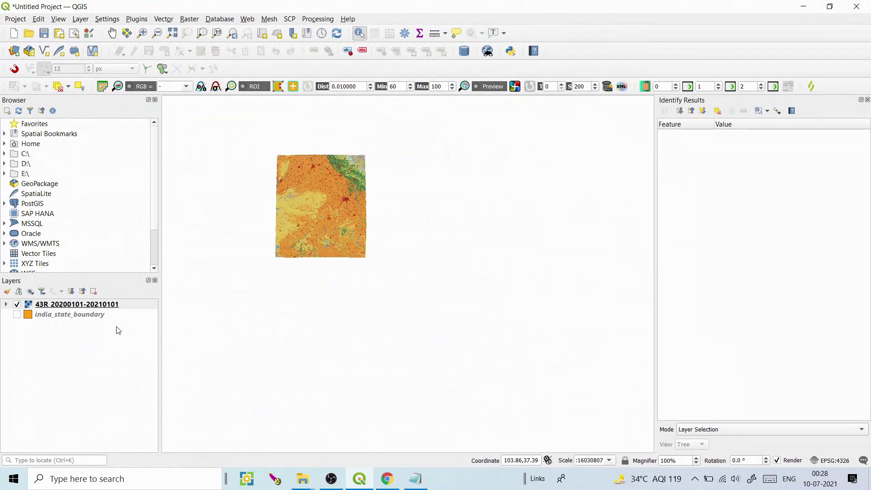
left_click(803, 6)
left_click_drag(109, 281, 103, 329)
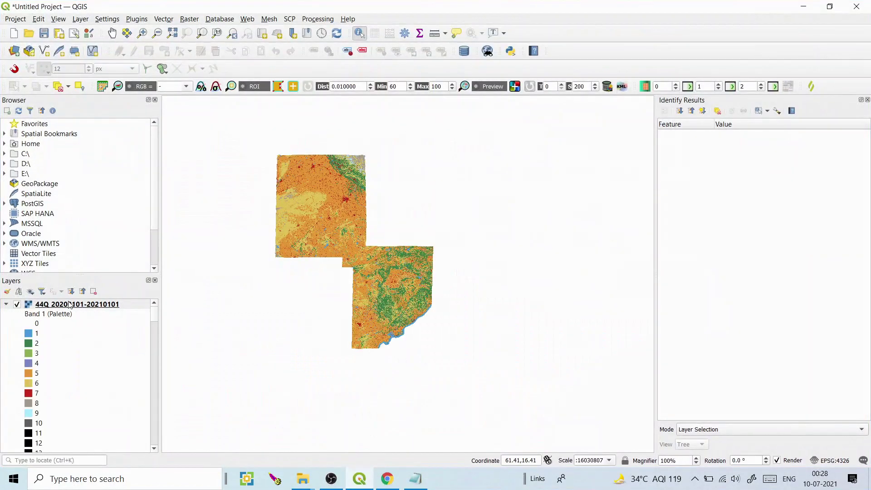
left_click(7, 304)
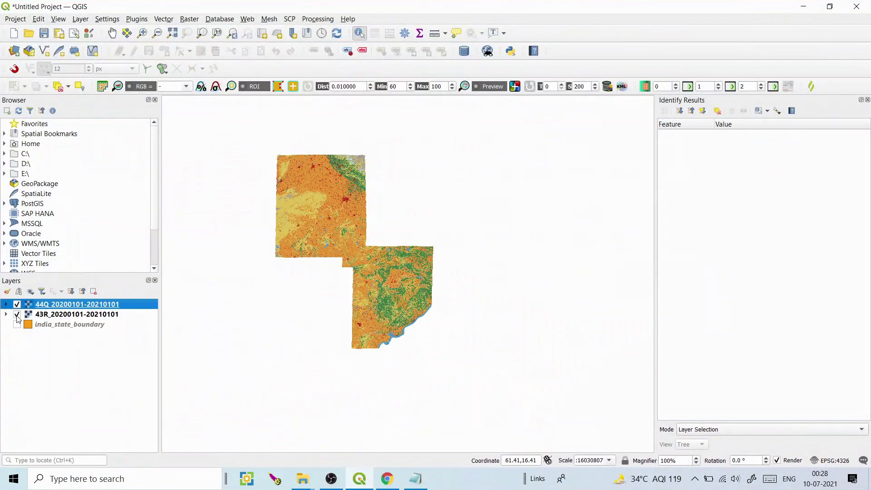
Hide the 43R raster, enlarge the central part of the 44Q raster, and expand its palette legend
left_click(18, 315)
left_click(142, 34)
left_click_drag(369, 251, 427, 352)
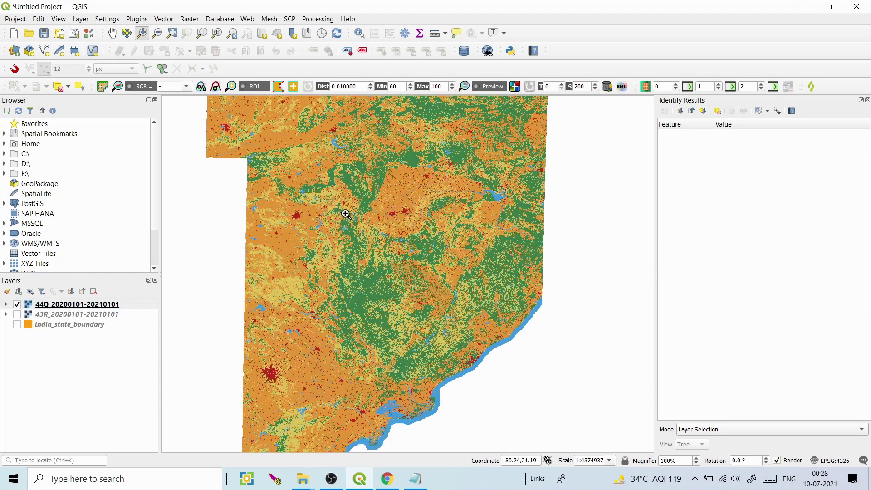
left_click_drag(346, 214, 435, 321)
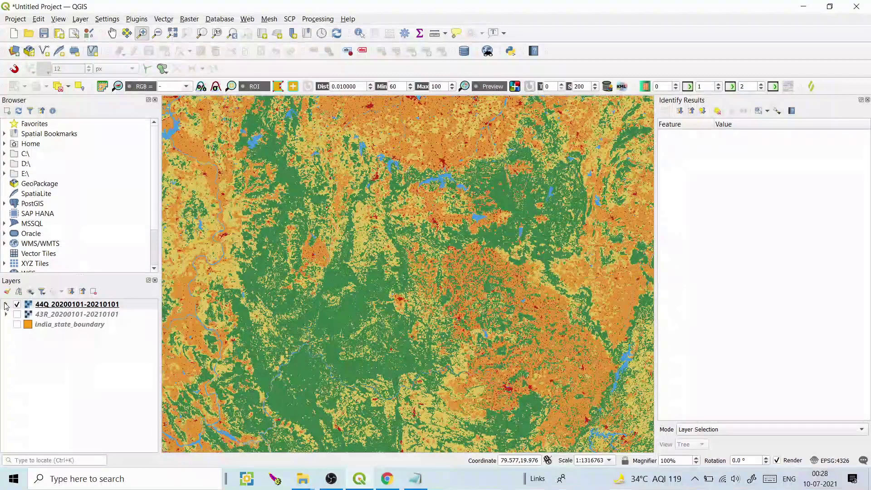
left_click(6, 305)
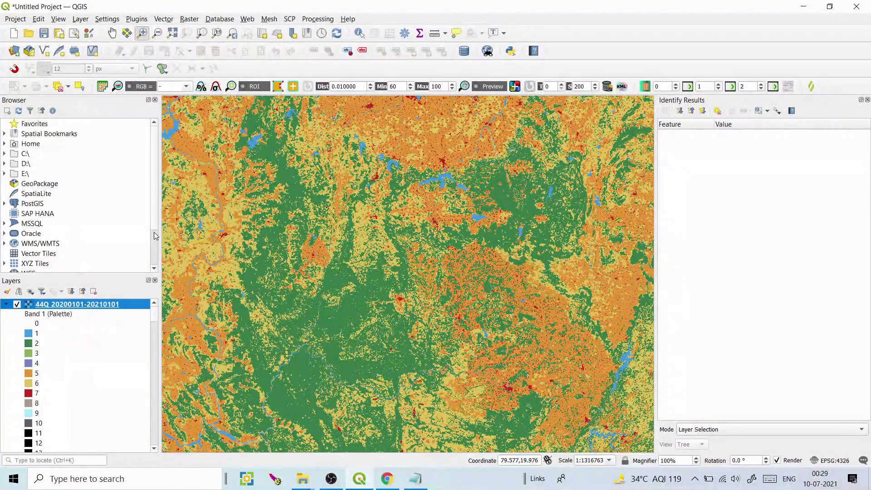
mouse_move(154, 311)
left_mouse_down()
mouse_move(155, 327)
mouse_move(155, 309)
left_mouse_up()
Check the Esri 2020 Land Cover class legend in the browser's Map Viewer and return to QGIS
left_click(386, 480)
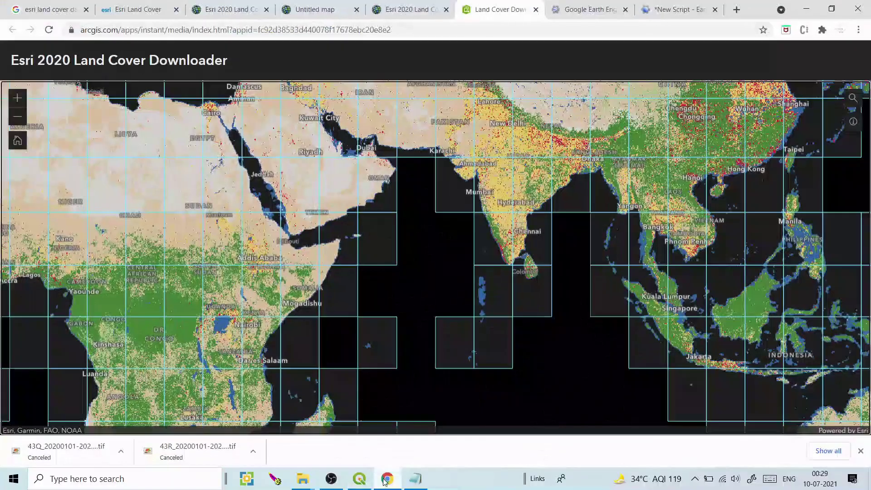
left_click(324, 9)
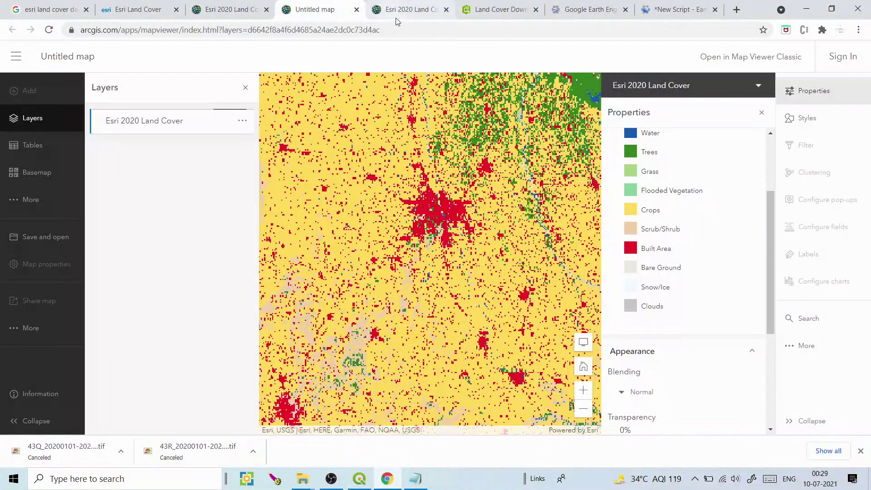
scroll(771, 231, "up", 2)
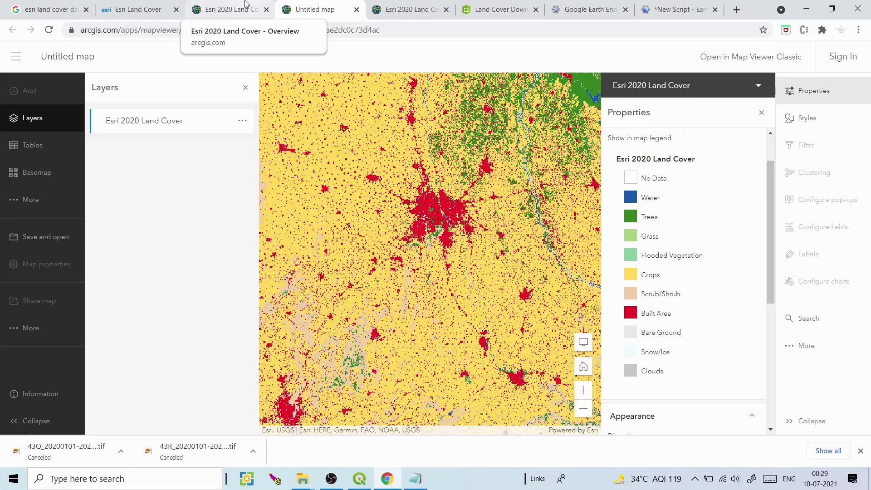
left_click(388, 479)
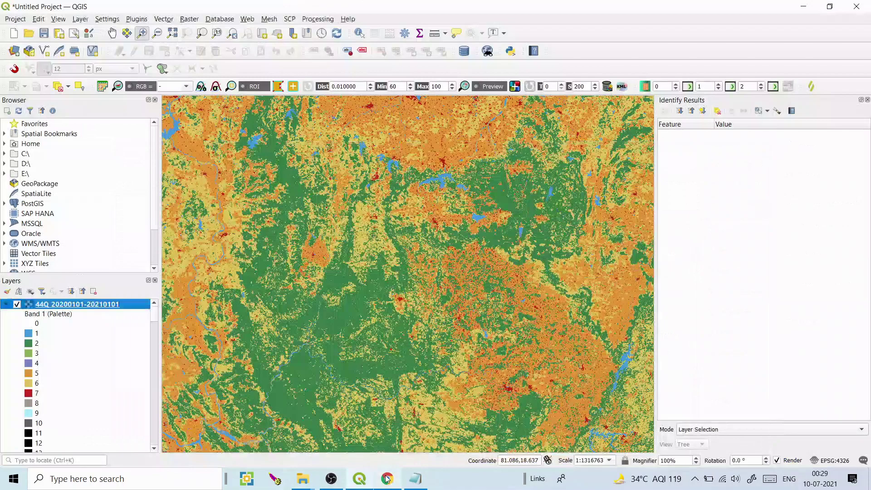
Compare the 44Q raster's numbered palette with the named classes in the browser's Esri 2020 Land Cover legend
left_click(387, 479)
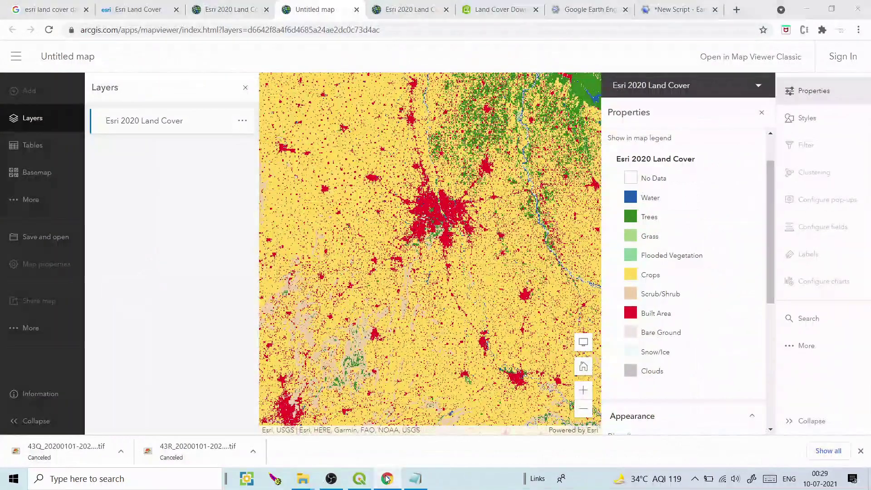
left_click(388, 479)
left_click(387, 479)
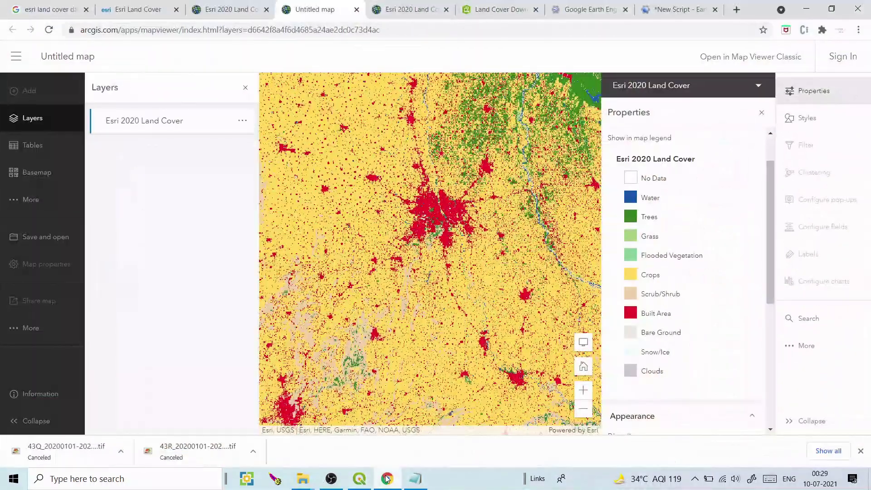
left_click(387, 479)
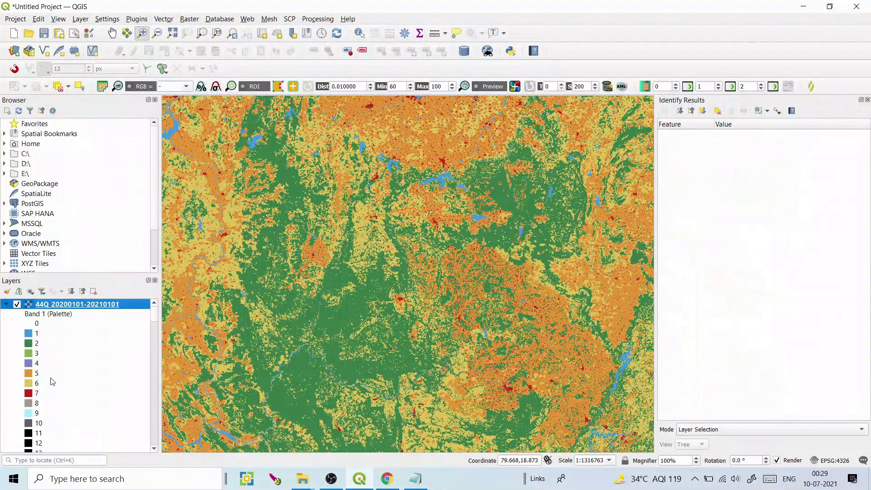
Read the class definitions and the accuracy assessment tables on the Esri 2020 Land Cover item page in the browser
left_click(387, 479)
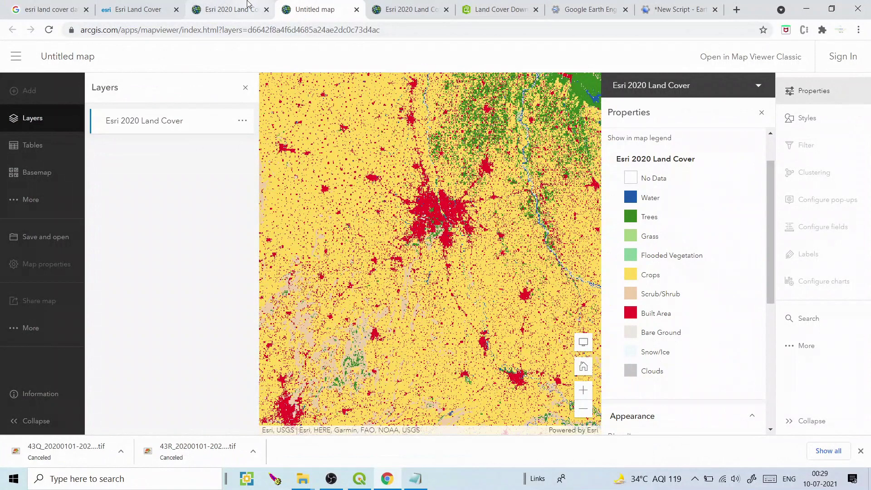
left_click(271, 6)
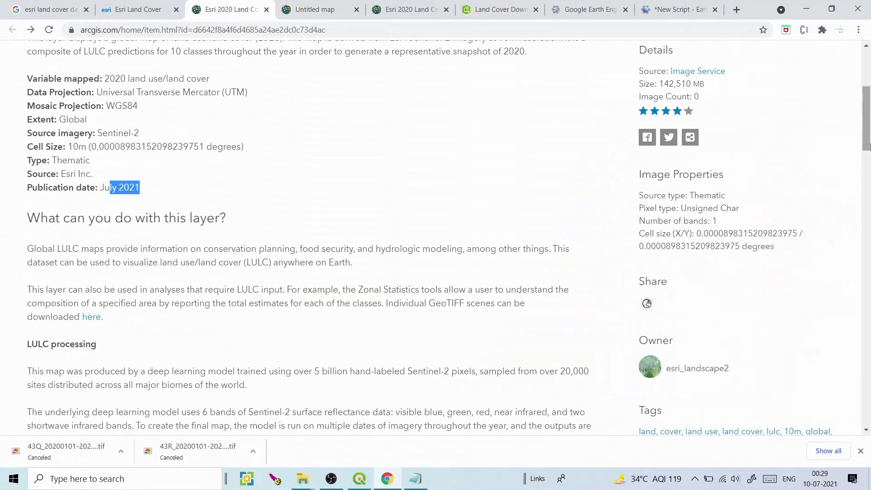
left_click(868, 183)
scroll(870, 200, "down", 1)
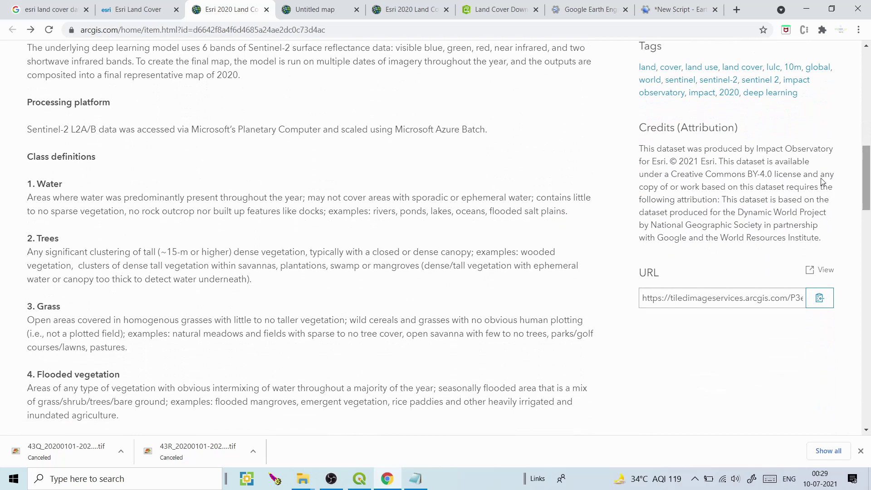
left_click_drag(99, 159, 79, 165)
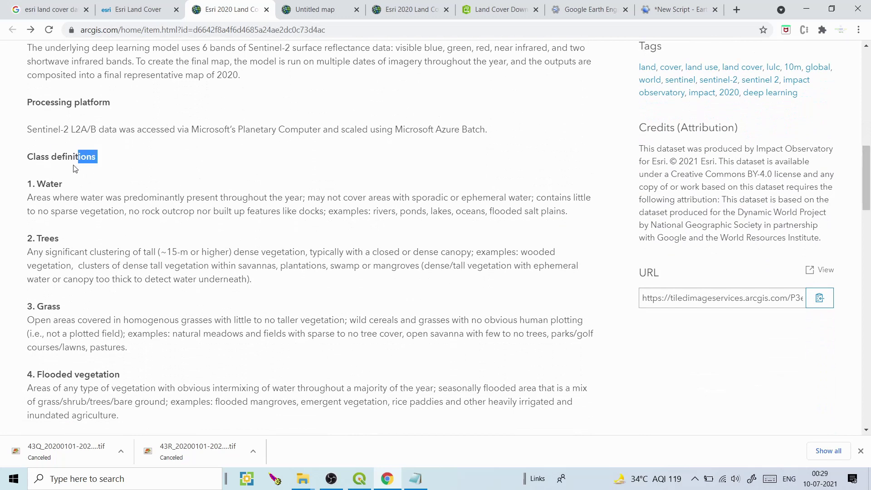
left_click_drag(112, 198, 148, 211)
left_click(184, 216)
left_click_drag(865, 166, 870, 282)
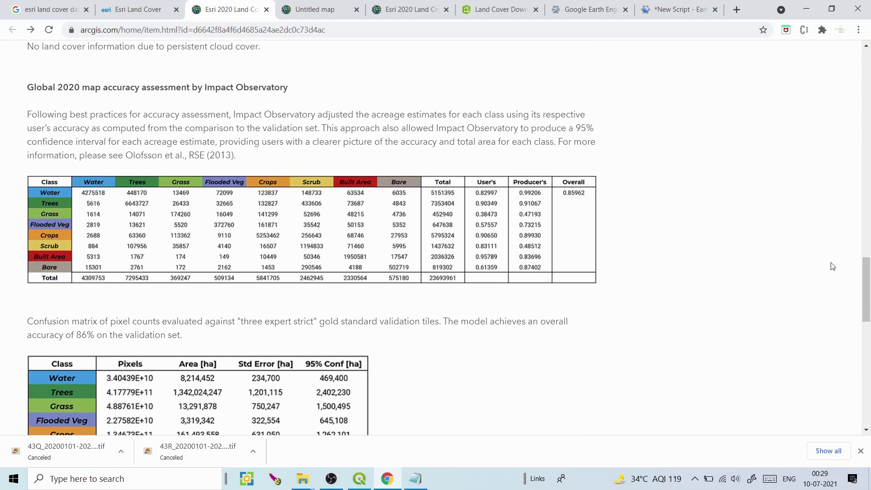
left_click_drag(870, 286, 870, 116)
Return to QGIS and add chhattisgarh_utm.shp from E:\tutorial to the project as a vector layer
left_click(359, 479)
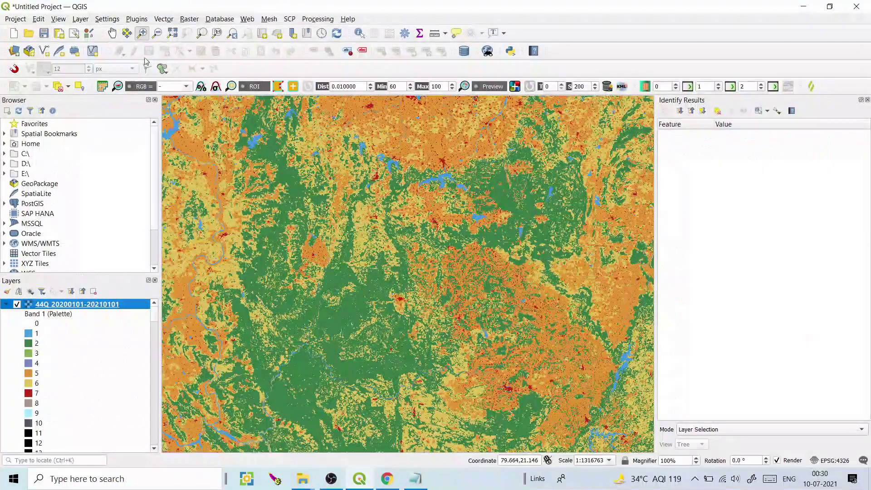
left_click(90, 21)
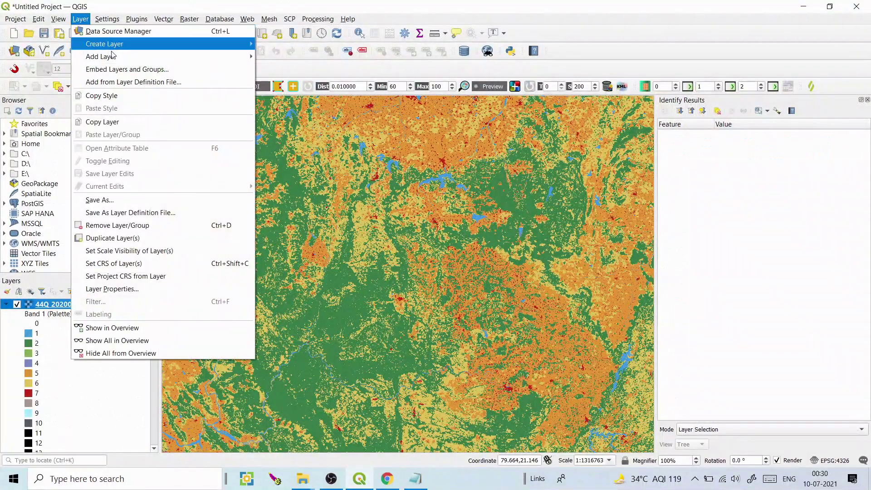
mouse_move(122, 57)
left_click(281, 57)
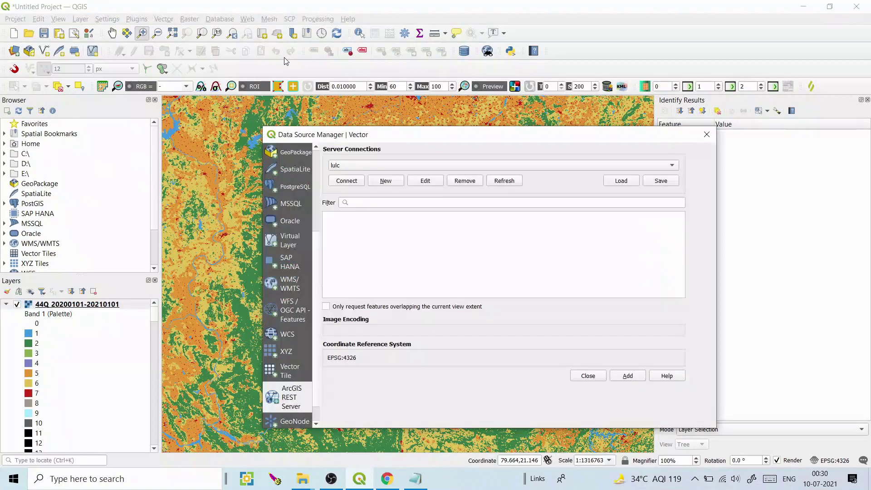
left_click(703, 223)
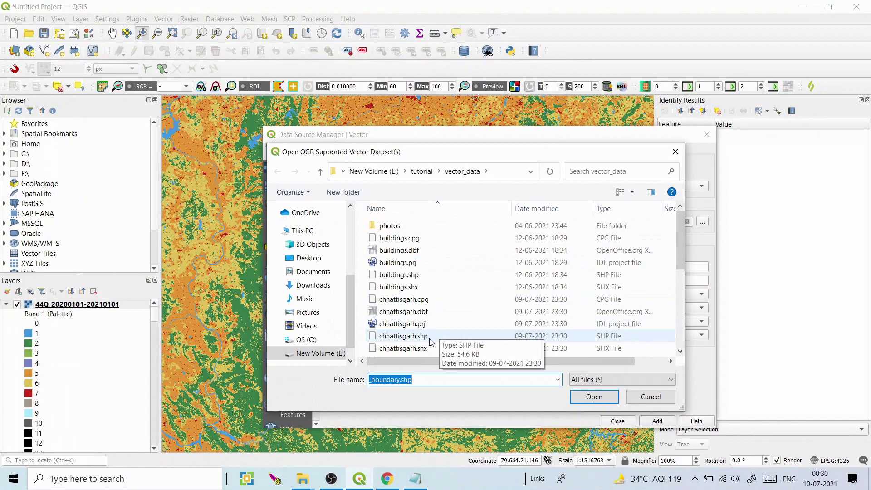
left_click(422, 171)
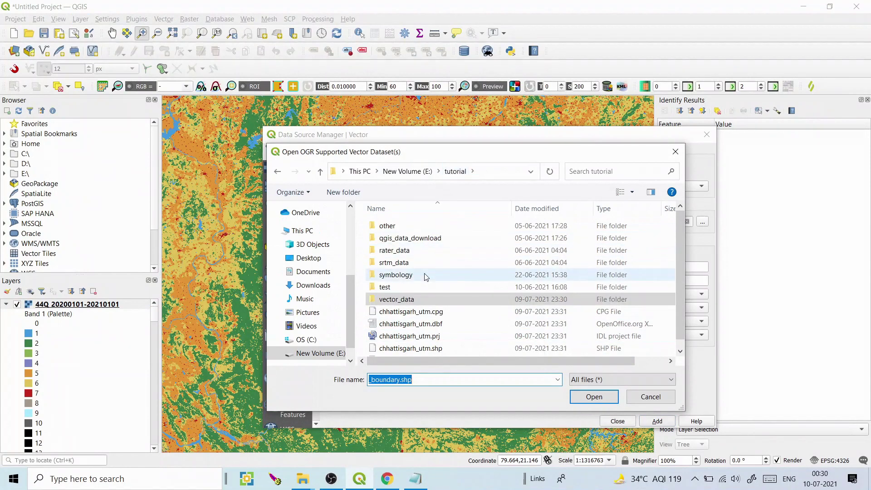
left_click(420, 348)
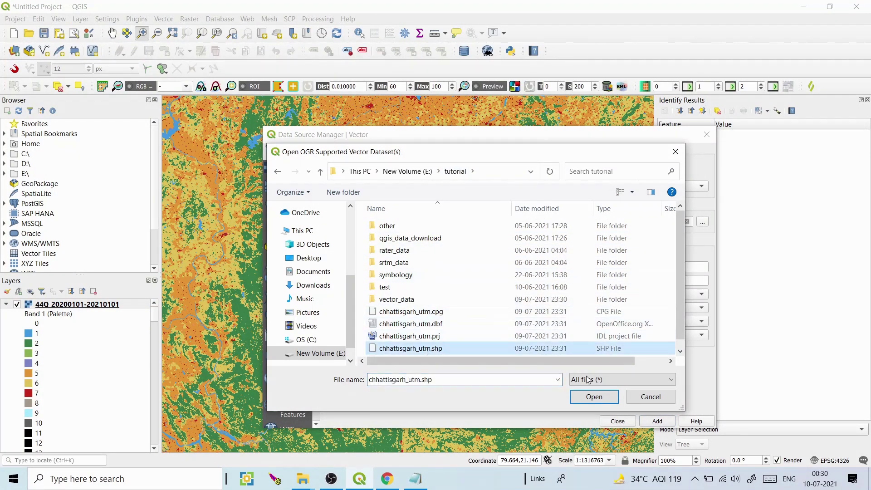
left_click(651, 396)
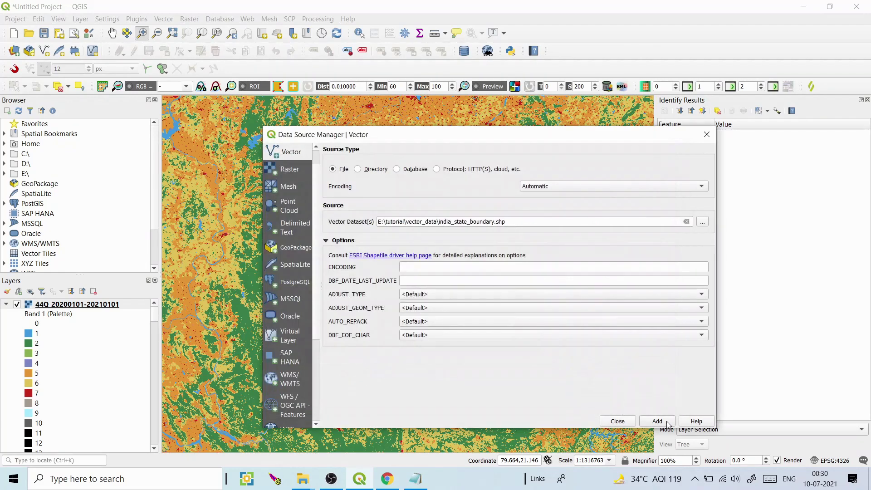
left_click(667, 424)
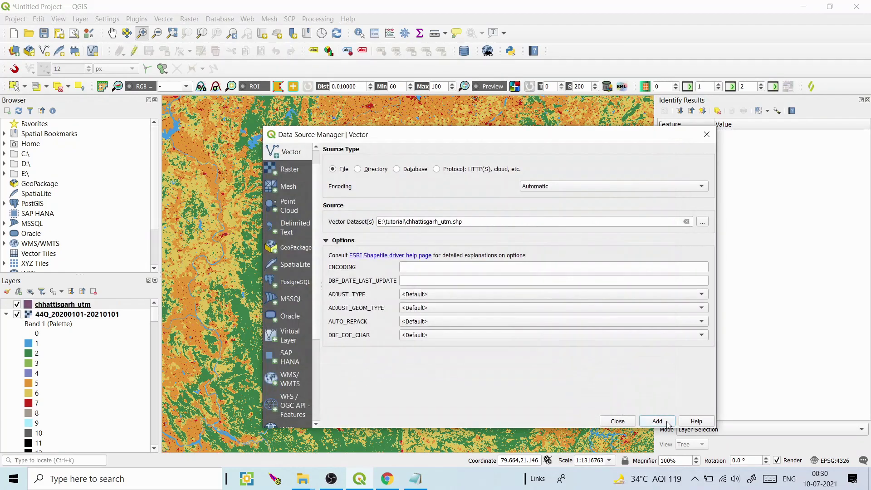
left_click(707, 134)
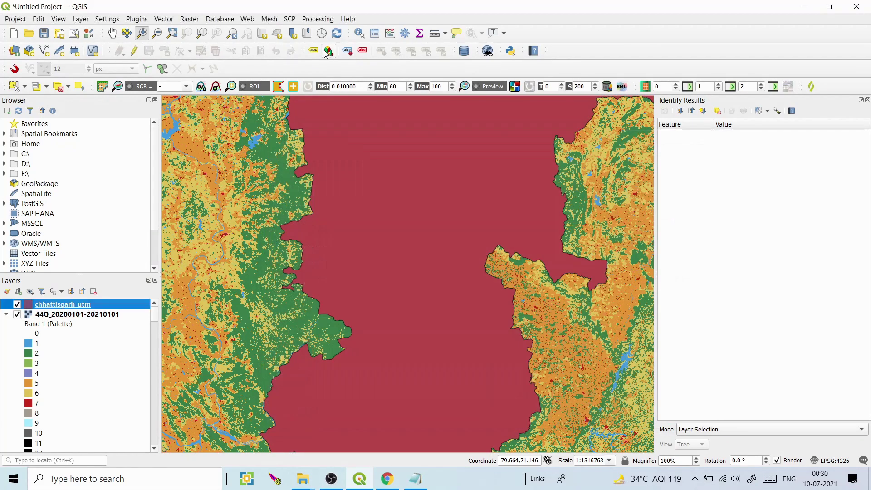
left_click(174, 34)
left_click_drag(371, 246, 432, 324)
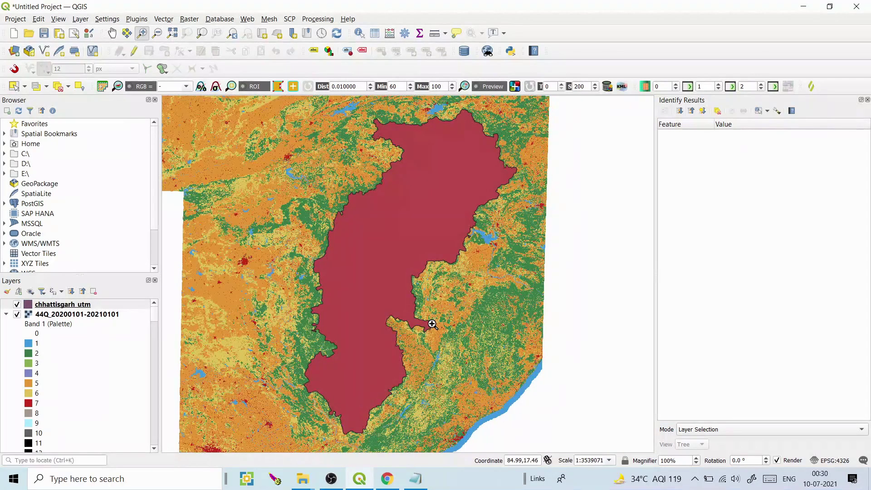
left_click(194, 20)
mouse_move(229, 107)
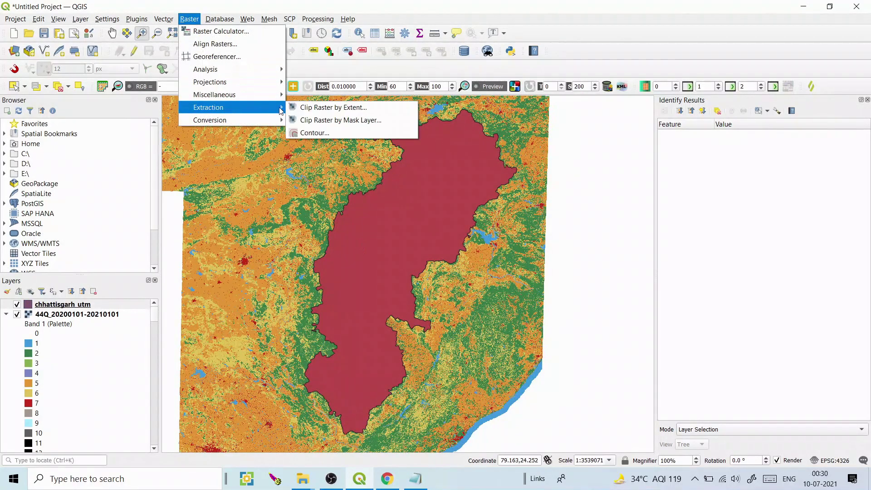
left_click(316, 120)
left_click(337, 217)
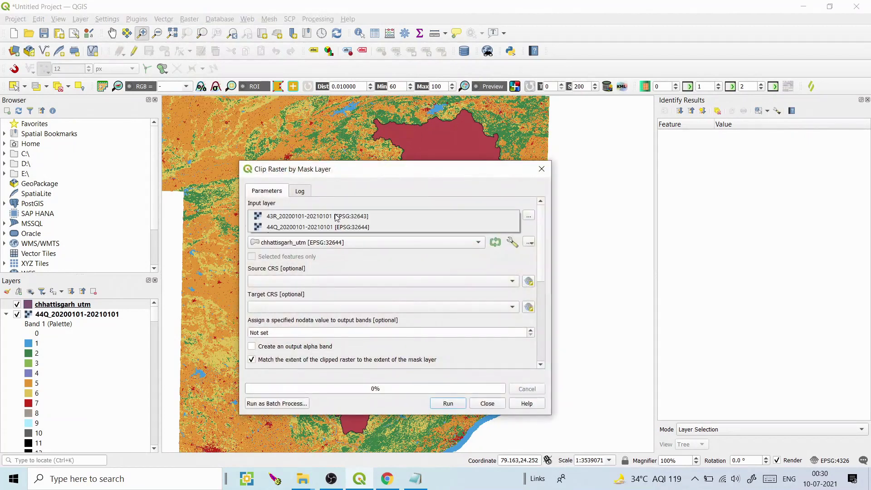
key("Up")
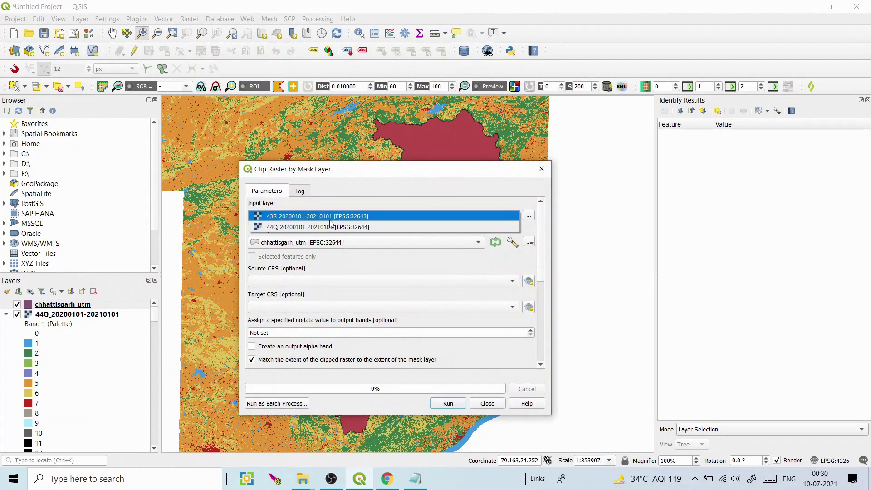
left_click(329, 226)
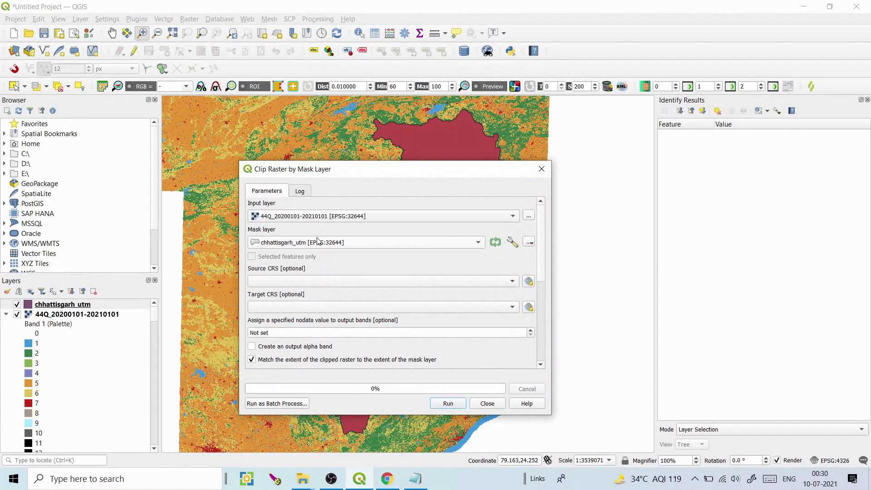
left_click(319, 241)
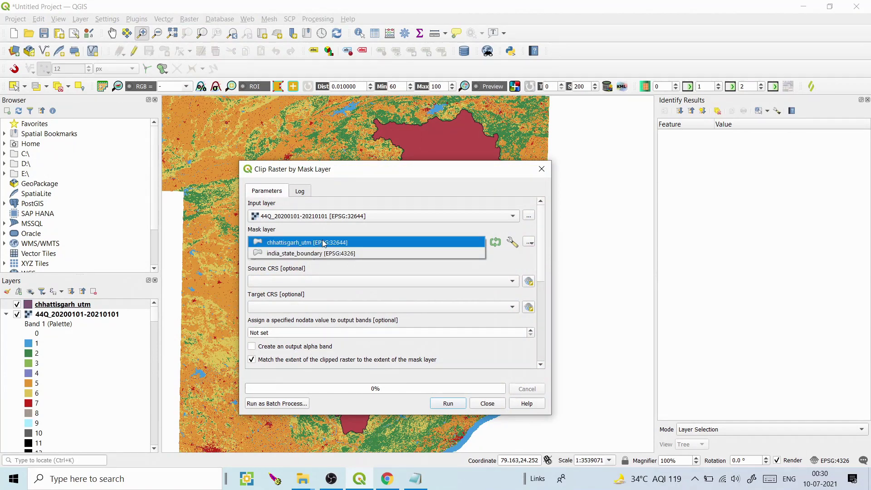
left_click(325, 243)
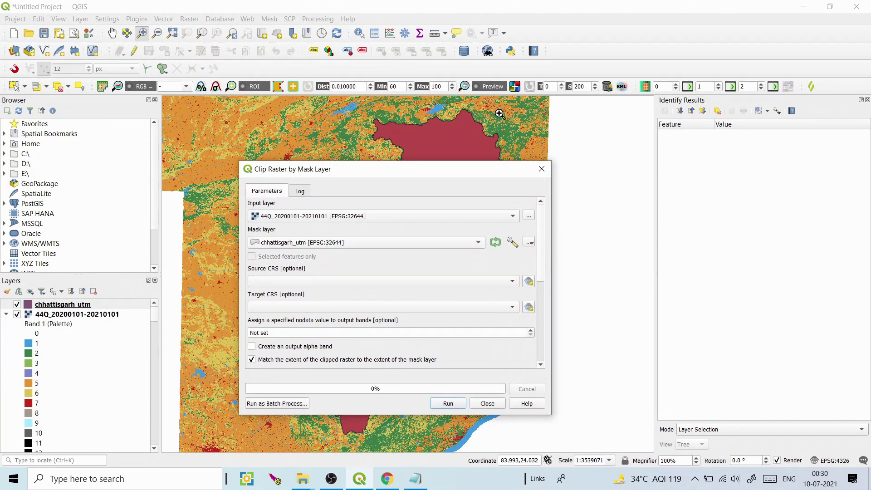
Set the clipped raster's output file to mxs.tif on the desktop, review the parameters and close the tool without running it
left_click_drag(543, 272, 534, 354)
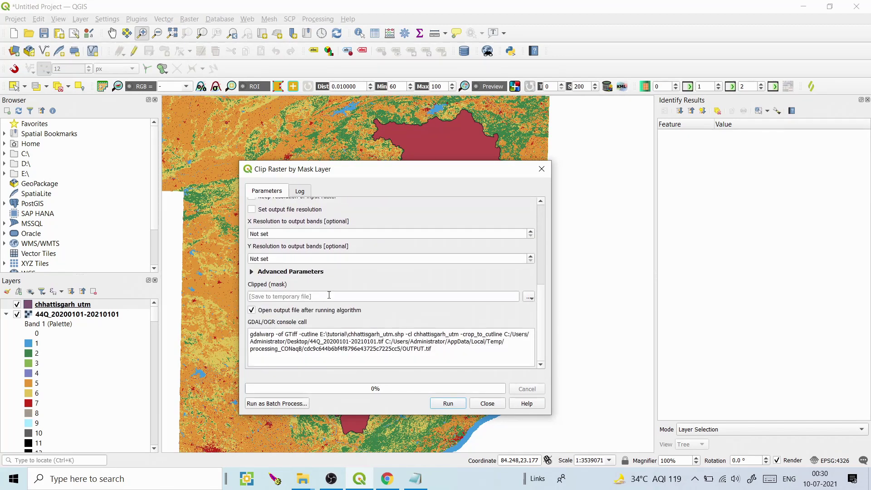
left_click(530, 298)
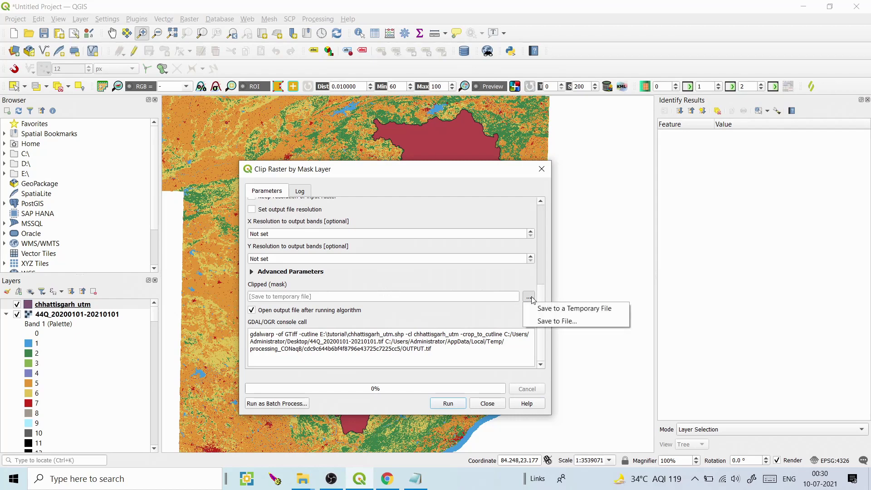
left_click(539, 318)
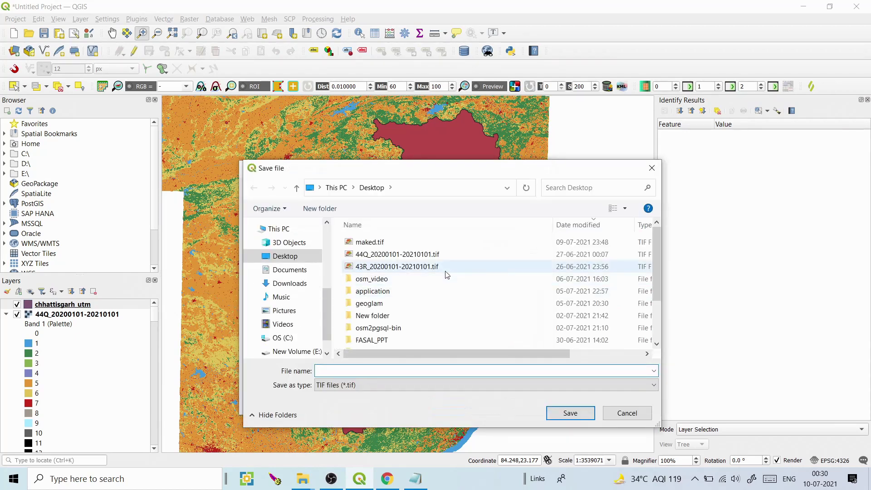
type("mxs")
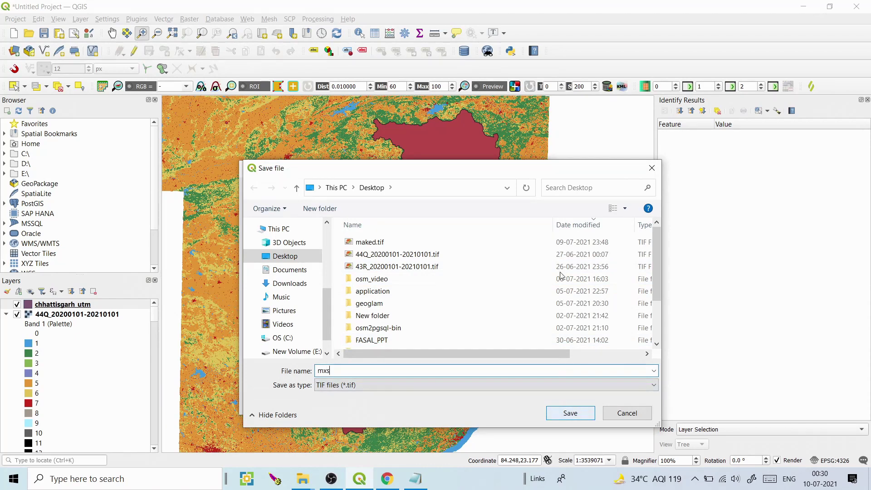
left_click(570, 413)
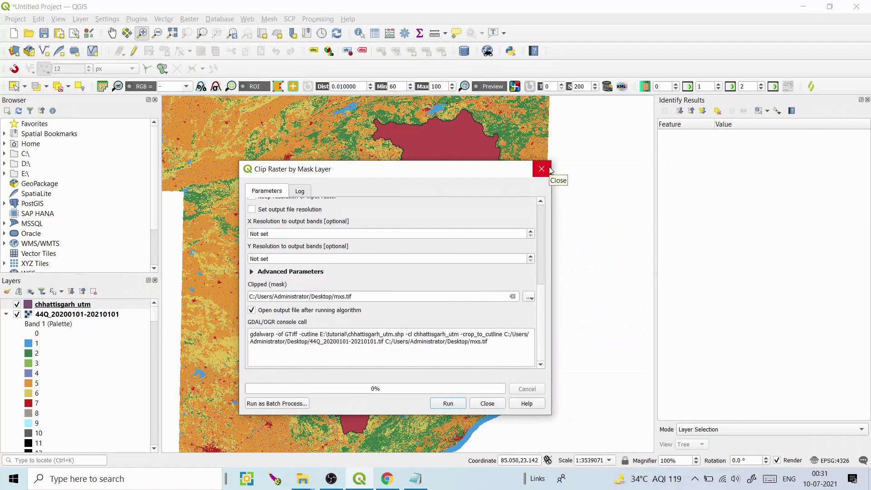
scroll(544, 284, "up", 1)
scroll(543, 284, "up", 4)
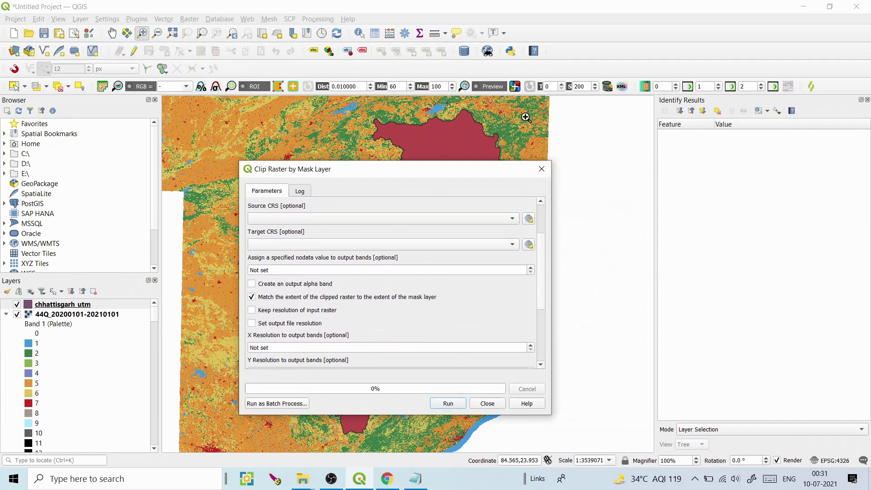
left_click(543, 170)
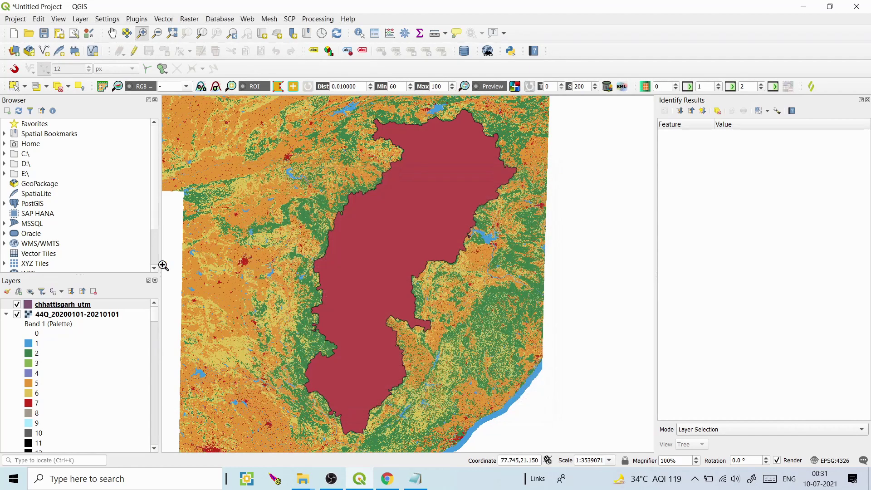
Check the coordinate reference system assigned to the 44Q raster in its layer properties
right_click(97, 315)
left_click(111, 310)
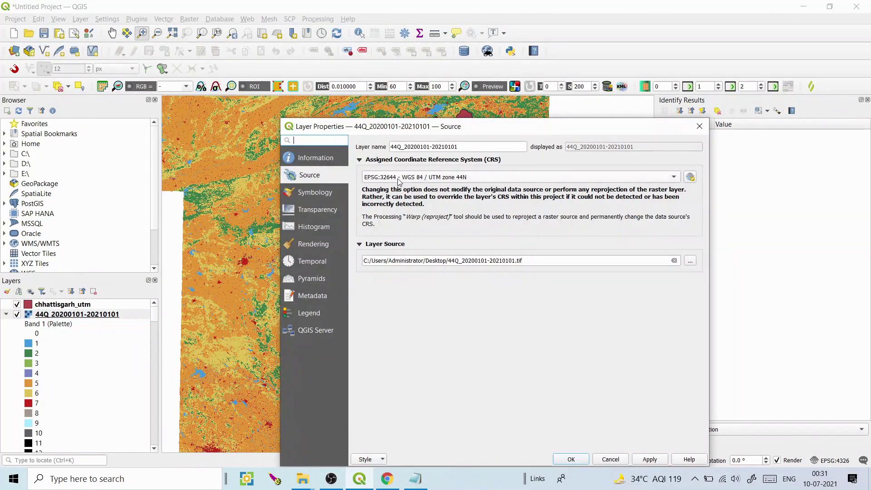
left_click(698, 128)
Set up a shapefile export of the chhattisgarh_utm layer in EPSG:32644 (WGS 84 / UTM zone 44N) and close the dialog without saving
left_click(64, 313)
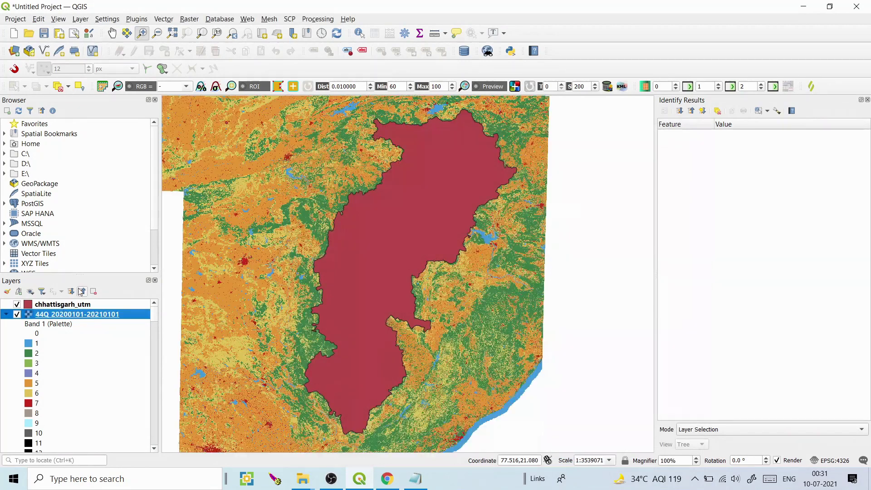
left_click(63, 307)
right_click(64, 307)
mouse_move(154, 272)
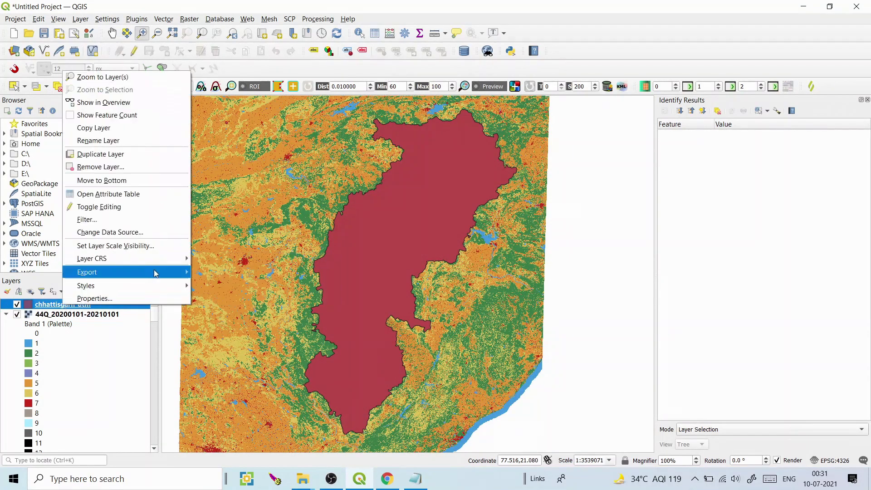
left_click(207, 272)
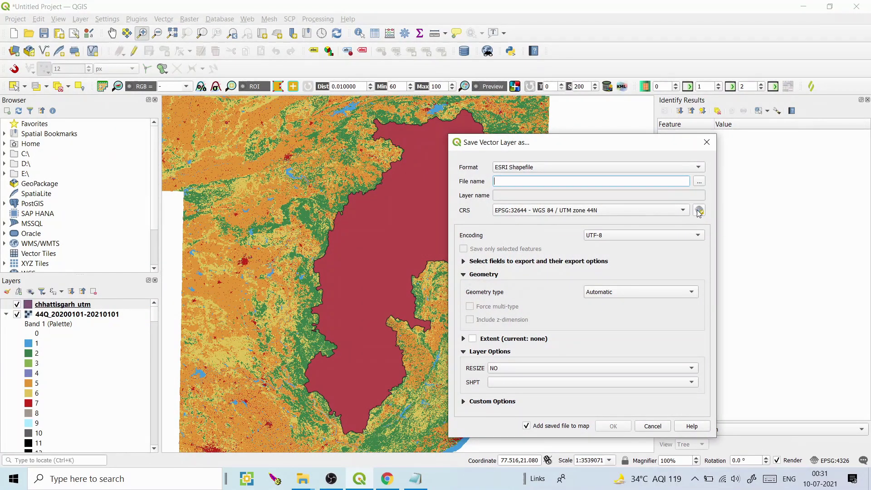
left_click(699, 211)
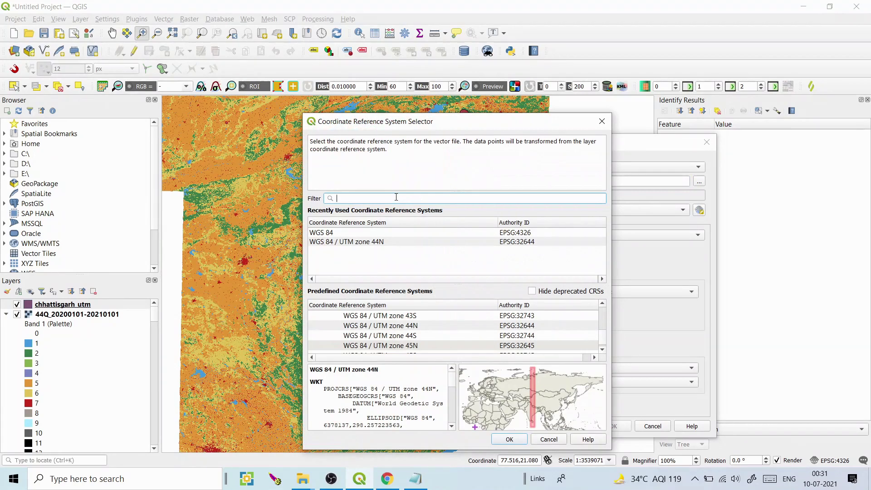
type("32644")
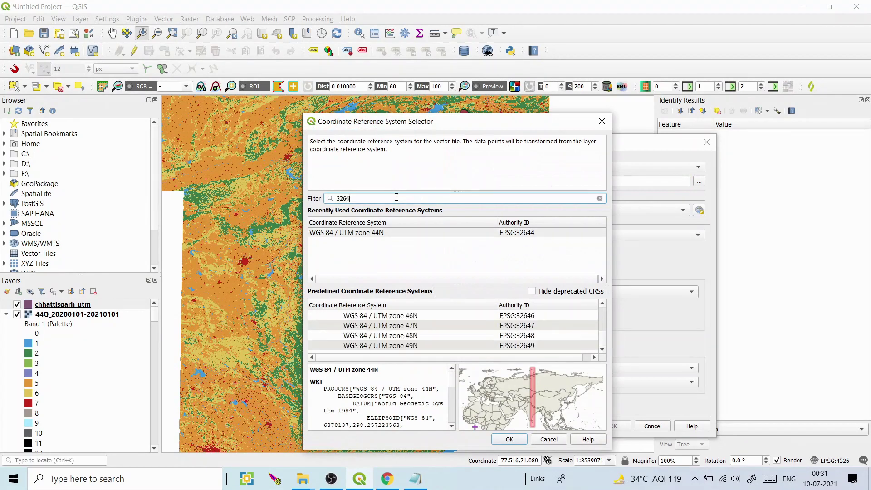
left_click(372, 232)
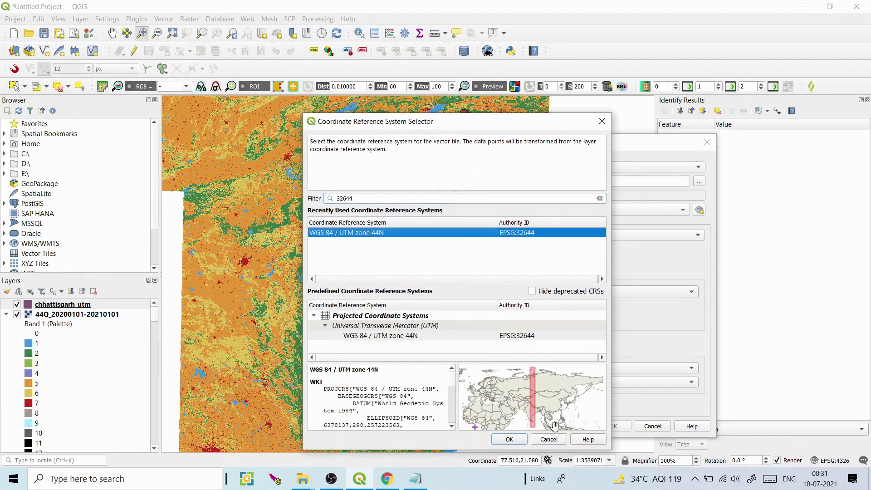
left_click(510, 440)
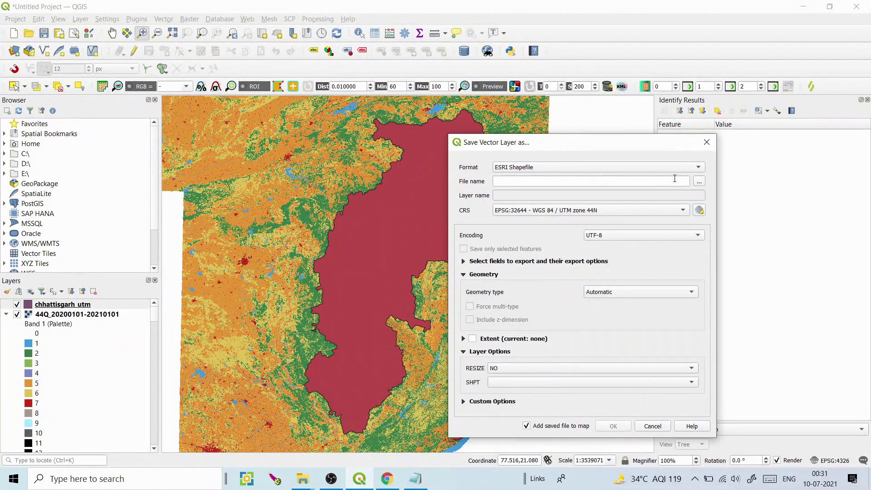
left_click(708, 143)
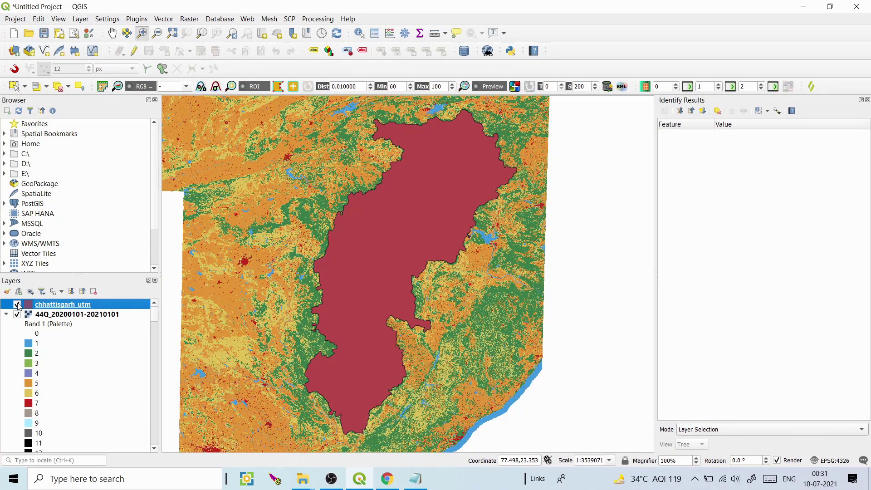
Hide the chhattisgarh_utm layer and inspect the large built-up area beside the river in the 44Q land cover raster
left_click(17, 304)
left_click_drag(329, 222, 437, 322)
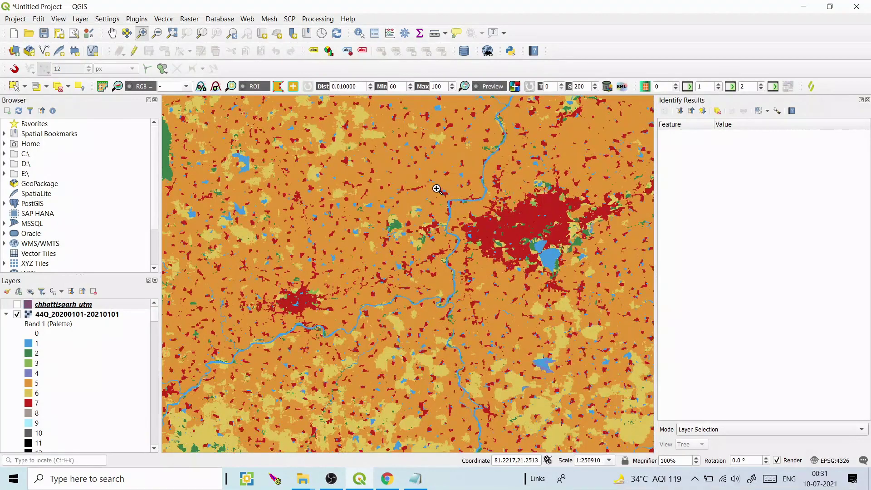
left_click_drag(437, 189, 600, 301)
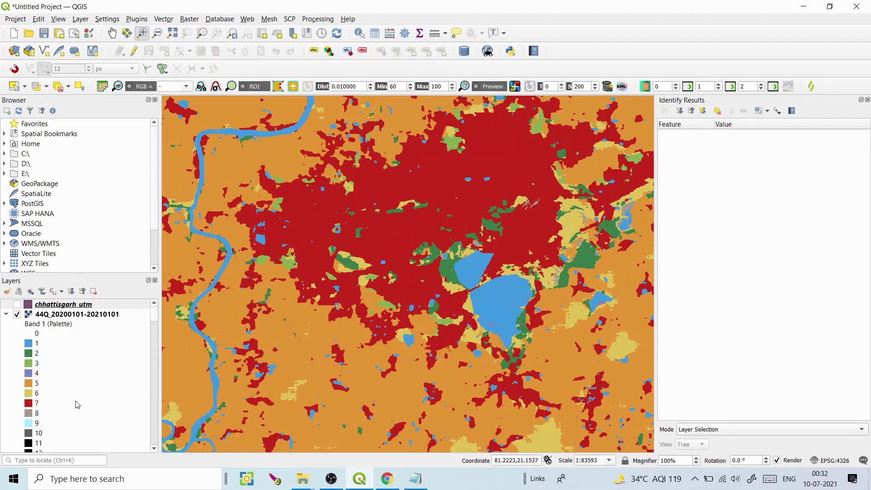
Switch to Chrome and review the numbered land cover class definitions on the Esri 2020 Land Cover page
left_click(388, 479)
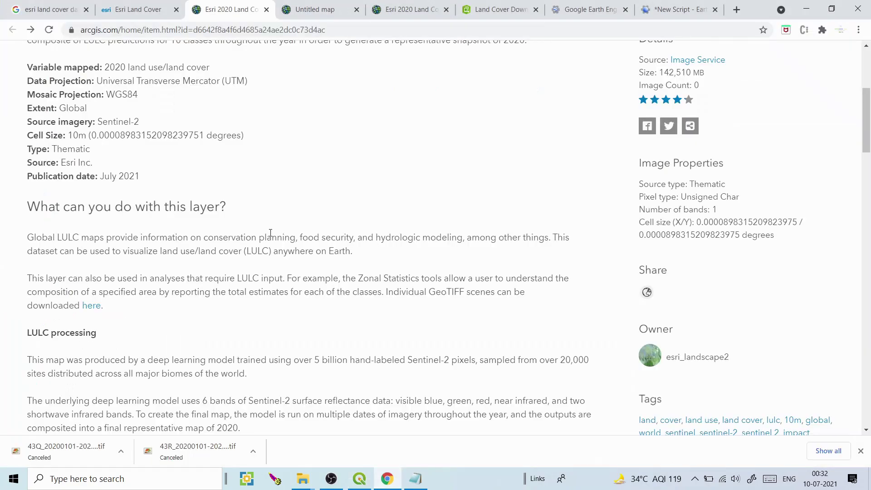
left_click_drag(868, 140, 869, 251)
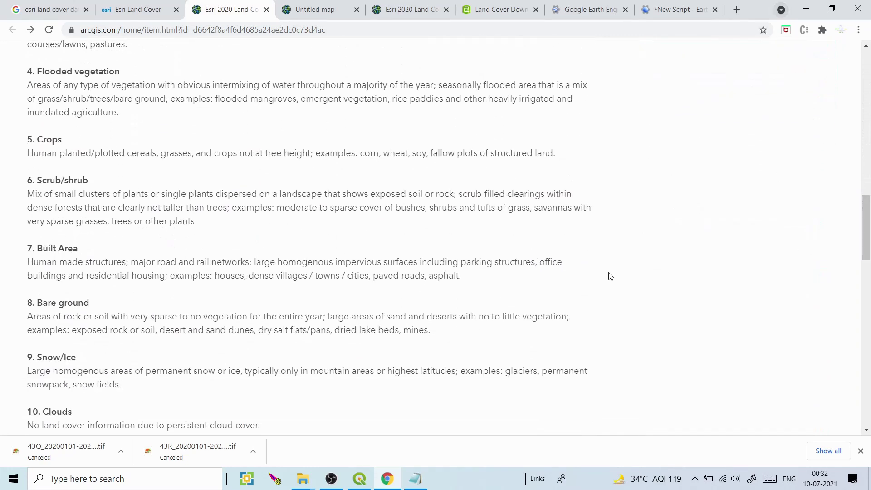
left_click(359, 479)
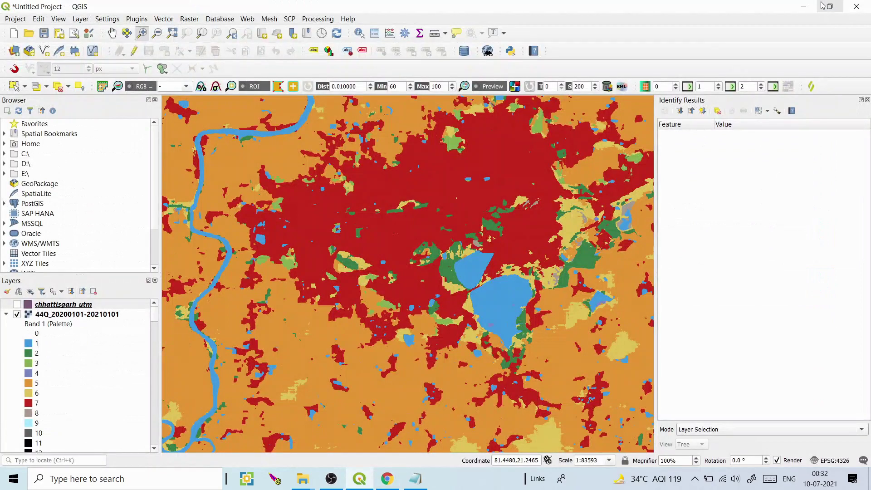
left_click(804, 7)
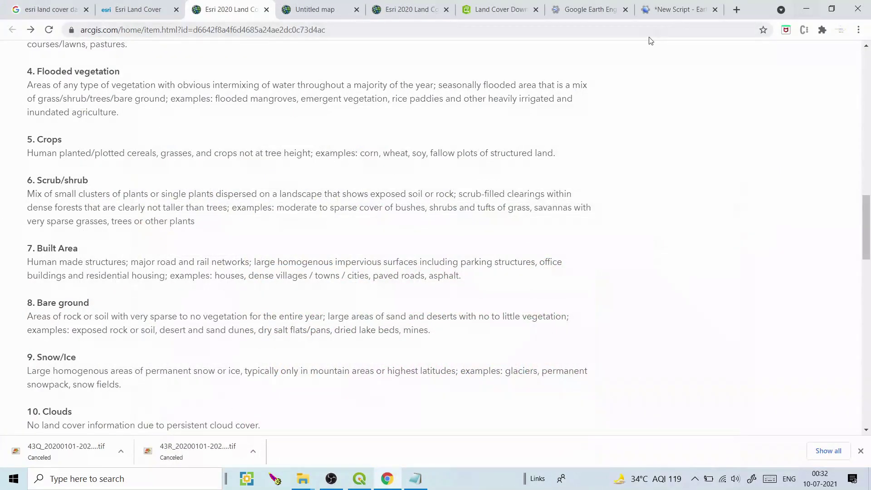
View the platform overview on the Google Earth Engine site and open the Earth Engine Code Editor
left_click(590, 14)
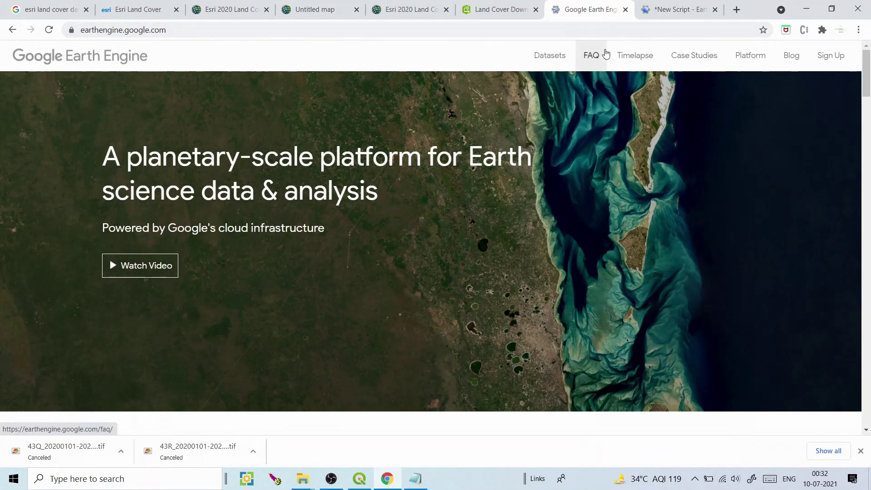
mouse_move(747, 55)
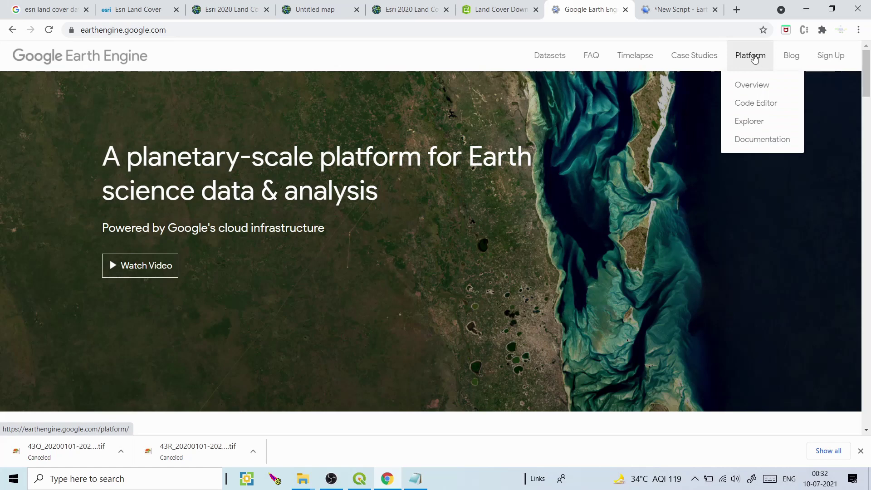
left_click(755, 86)
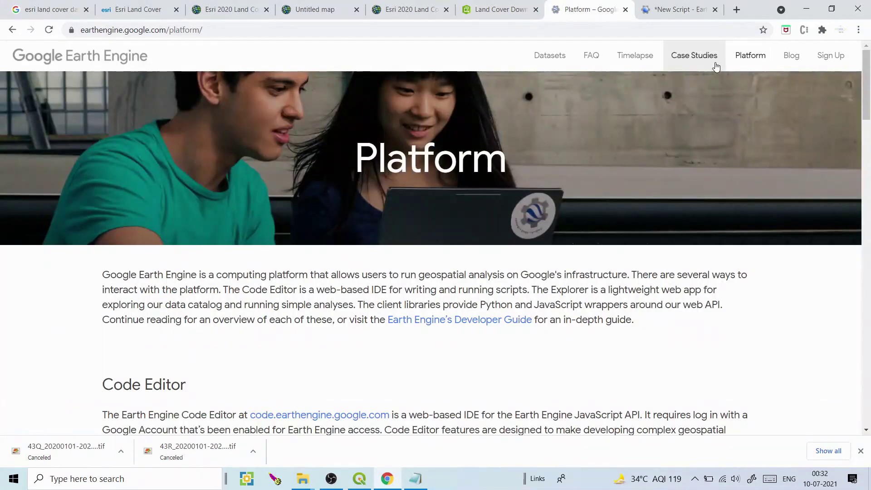
mouse_move(748, 66)
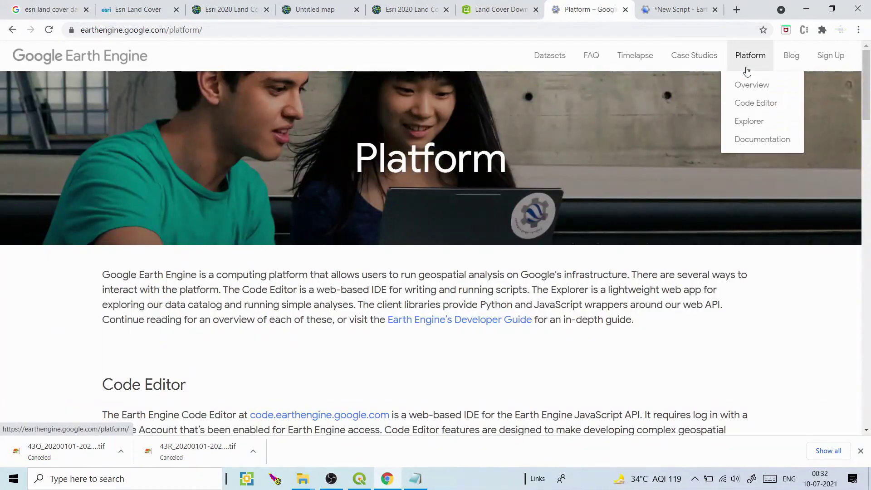
left_click(748, 108)
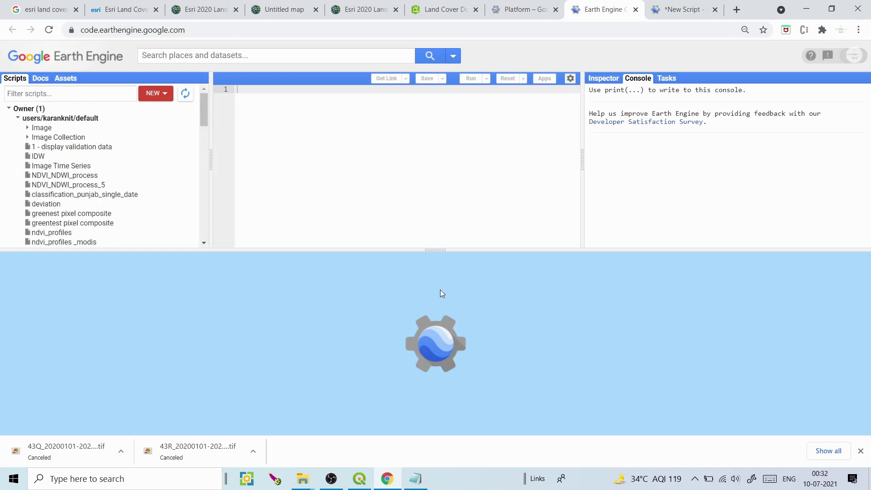
Copy the esri_lulc2020 image collection line from LULC_ESRI.txt in Notepad into the new Earth Engine script and start a new line
left_click(425, 476)
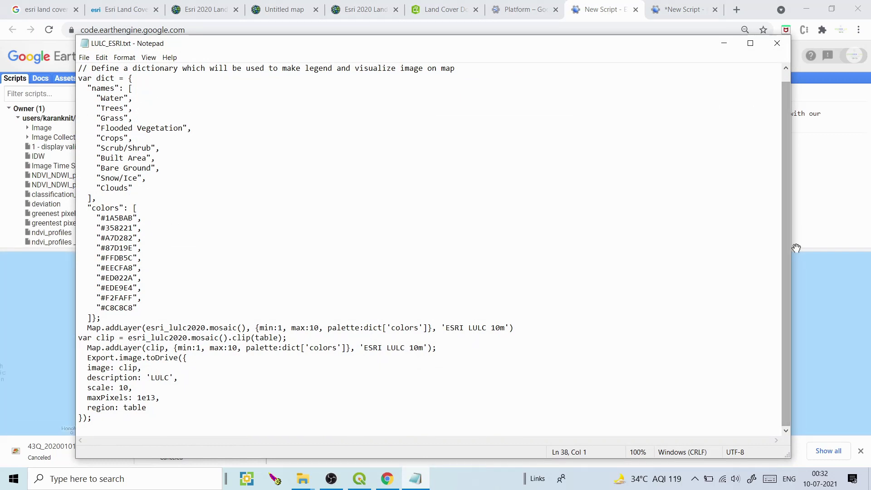
left_click_drag(788, 243, 783, 185)
left_click_drag(549, 71, 93, 69)
key("ctrl+c")
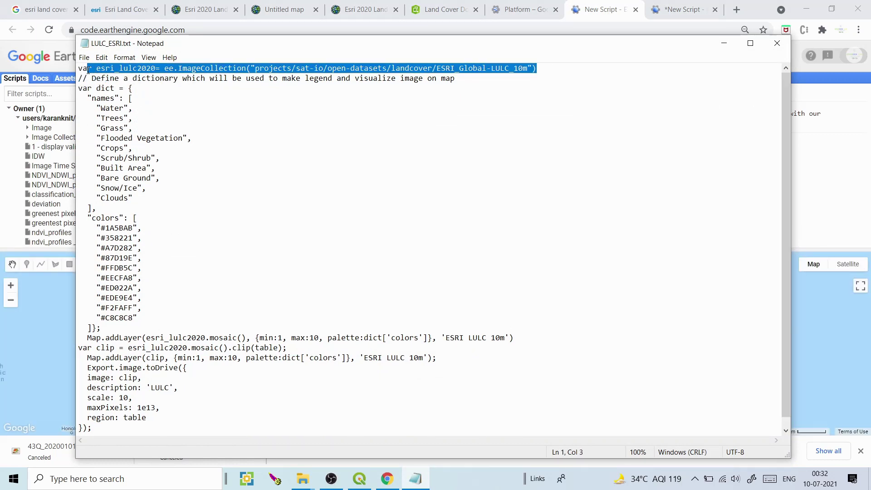
left_click(724, 43)
key("ctrl+v")
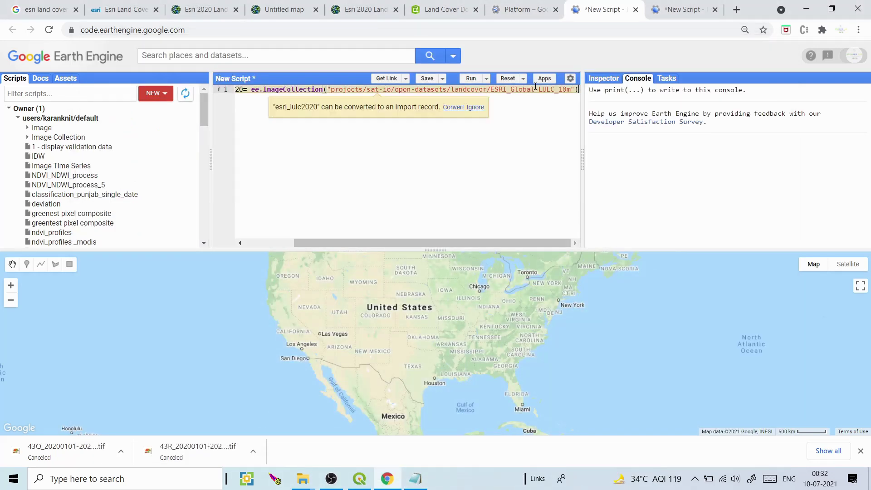
key("Return")
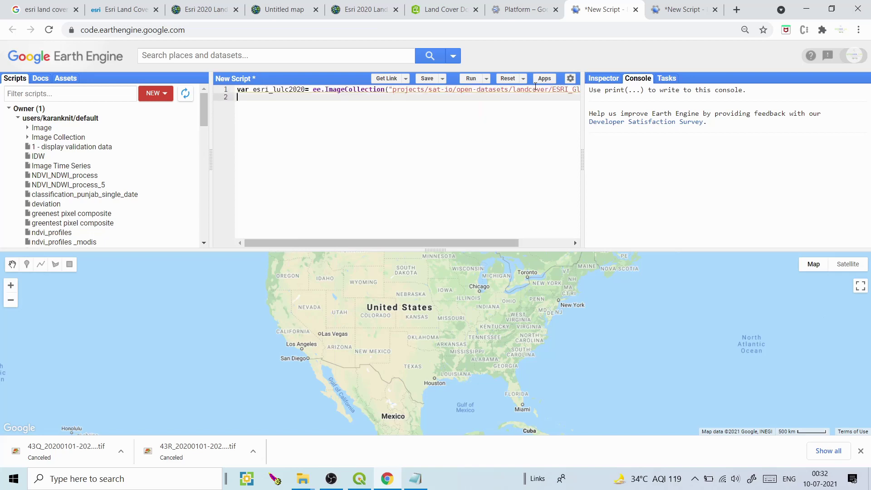
Copy the dict definition with the class names and colors from LULC_ESRI.txt into the script below the image collection line
left_click(415, 479)
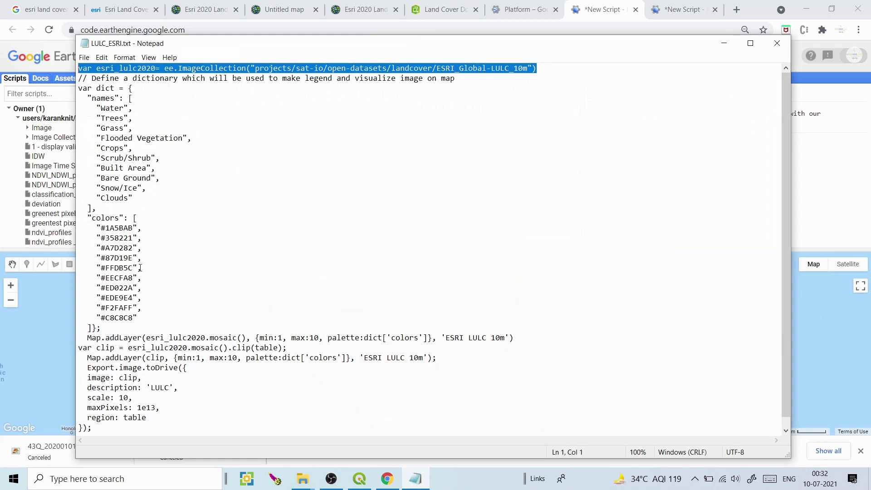
left_click_drag(90, 132, 83, 110)
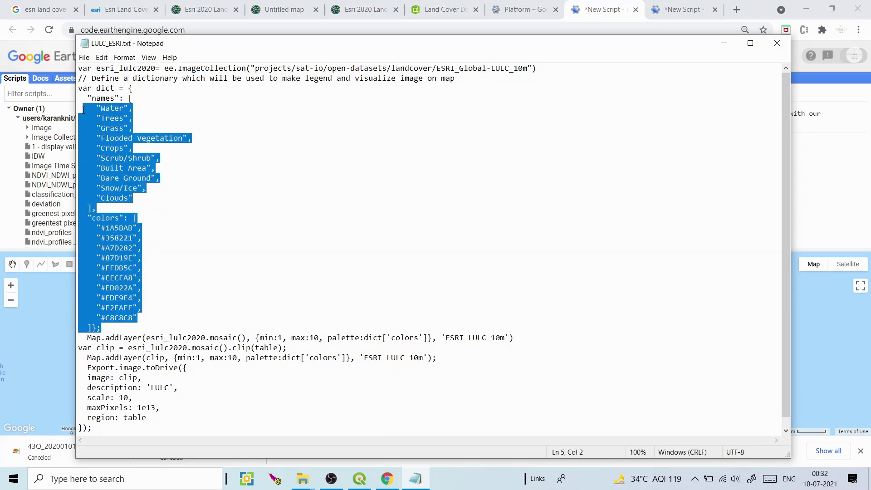
key("shift+Up")
key("shift+Up")
key("shift+Left")
key("ctrl+c")
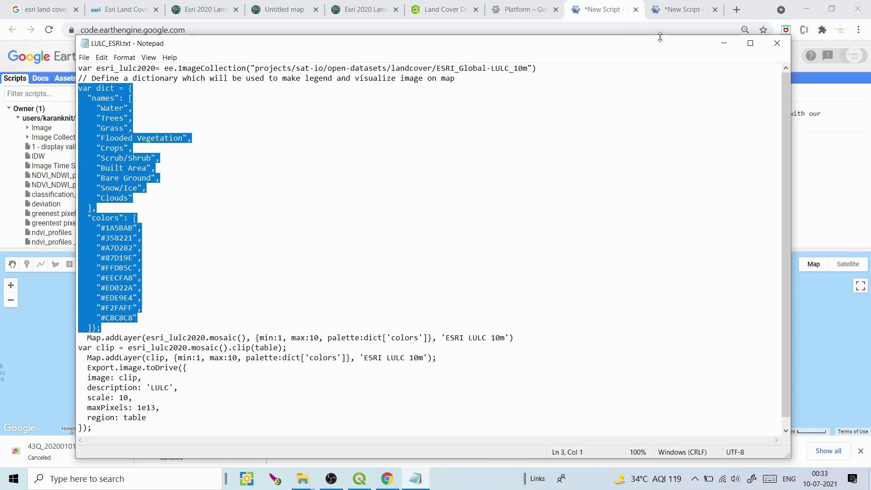
left_click(725, 43)
key("ctrl+v")
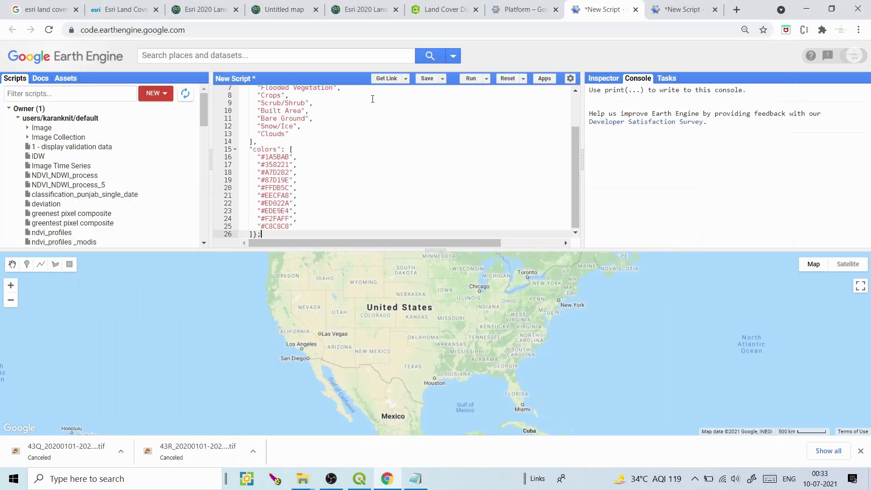
Compare the class names in the script's dictionary with the Esri land cover page and review the color codes
left_click_drag(573, 187, 578, 144)
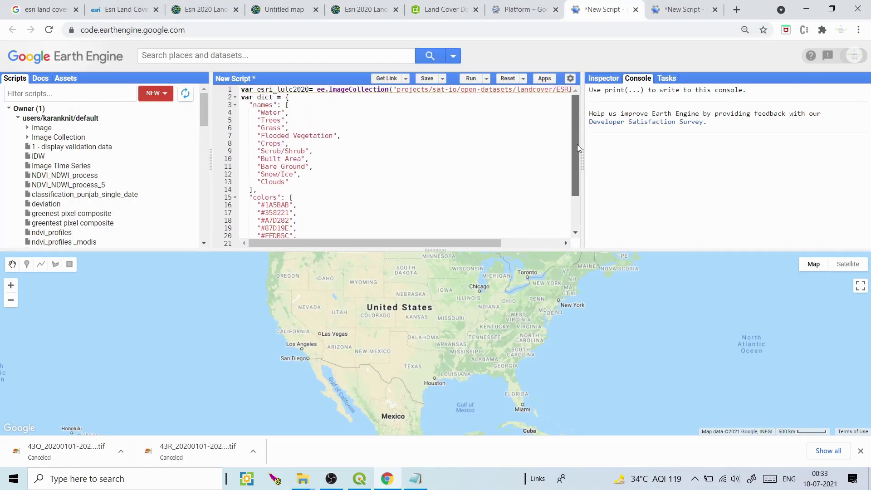
left_click_drag(249, 105, 311, 160)
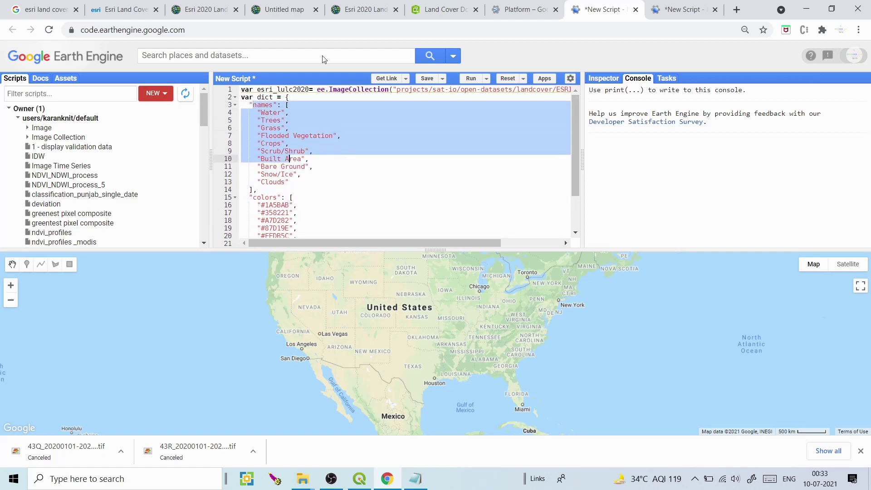
left_click(275, 5)
left_click(205, 6)
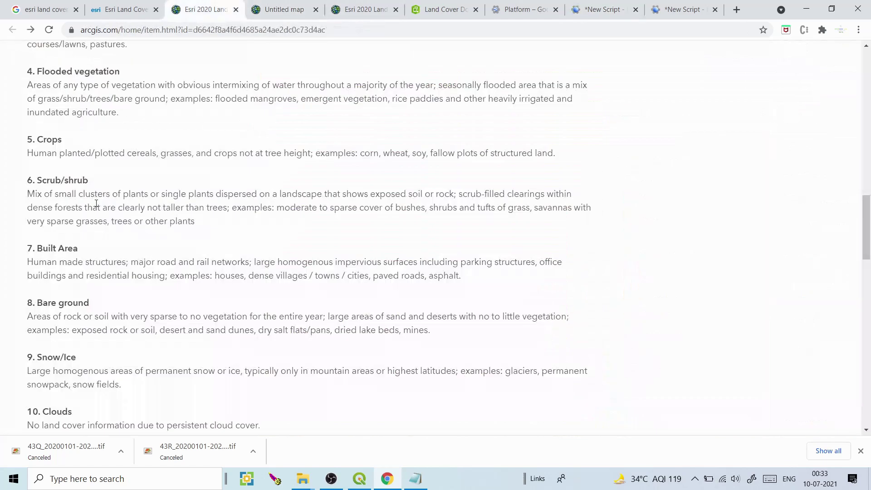
left_click(612, 5)
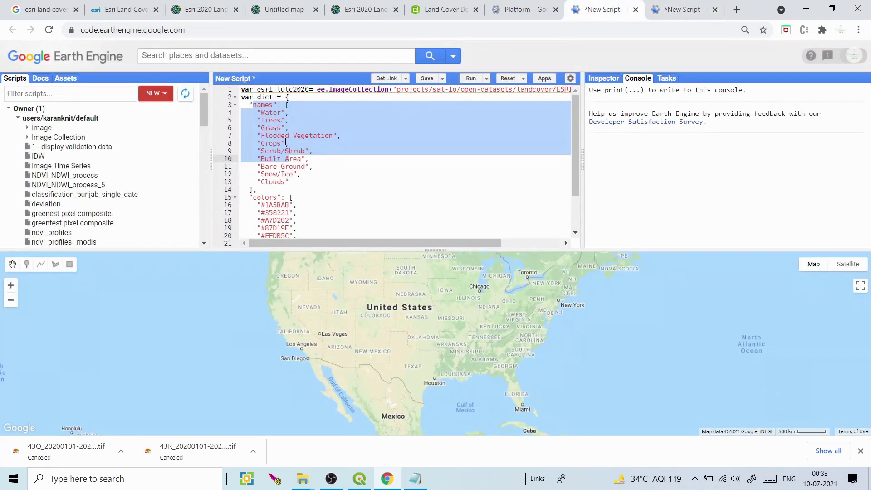
left_click_drag(576, 143, 574, 198)
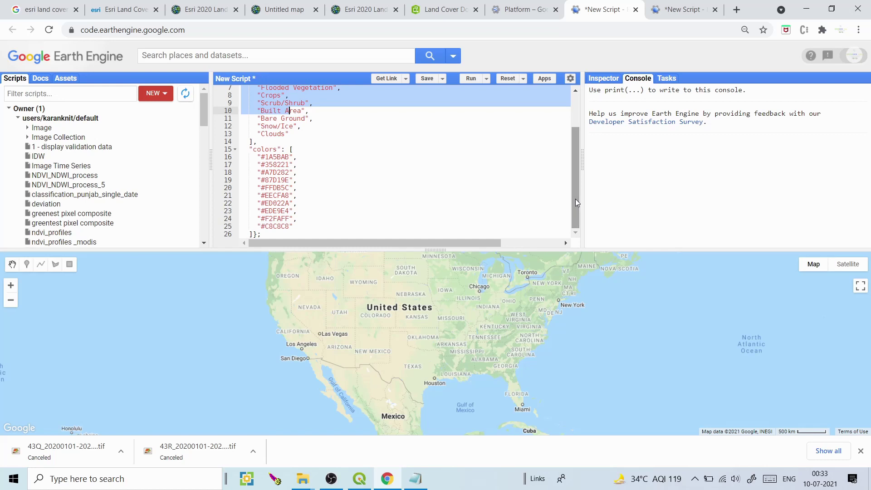
left_click_drag(576, 199, 577, 170)
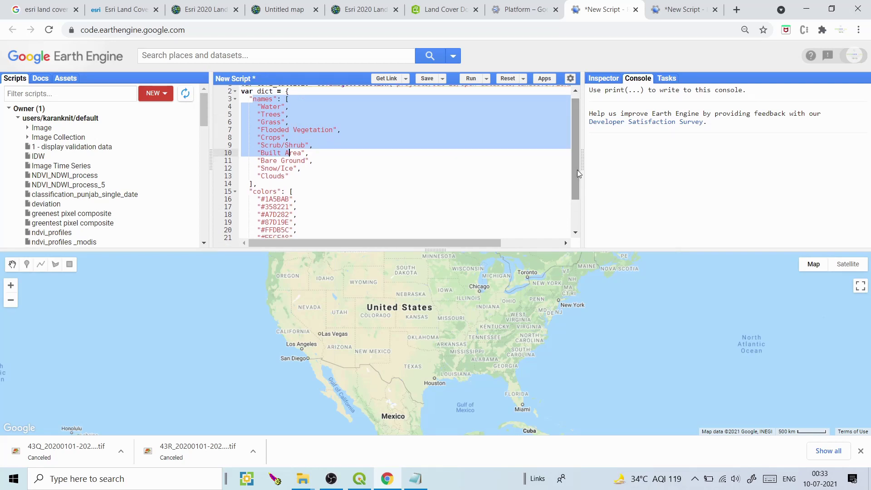
left_click_drag(579, 178, 579, 206)
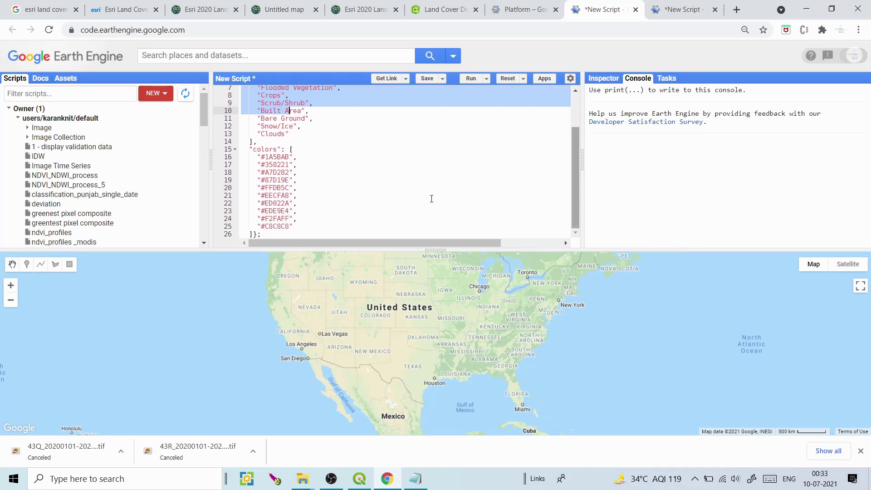
Copy the Map.addLayer line for esri_lulc2020.mosaic() from LULC_ESRI.txt in Notepad onto a new line below the script's dictionary
left_click(307, 234)
key("Return")
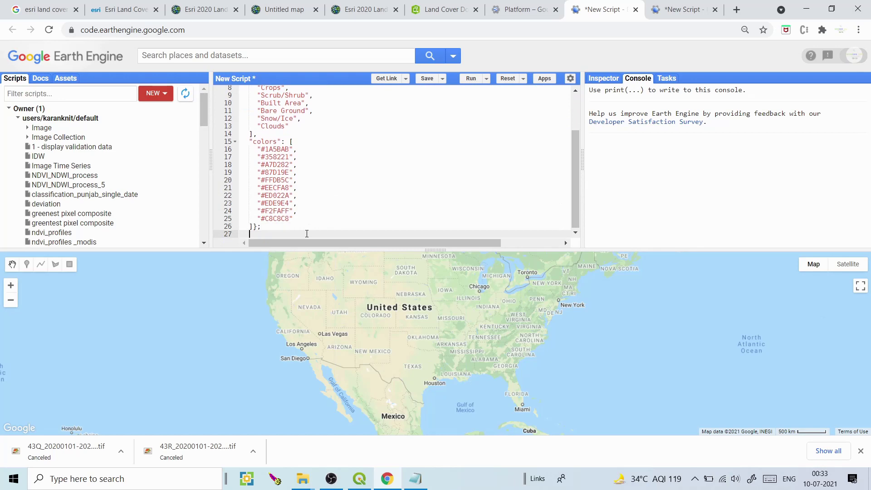
left_click(416, 479)
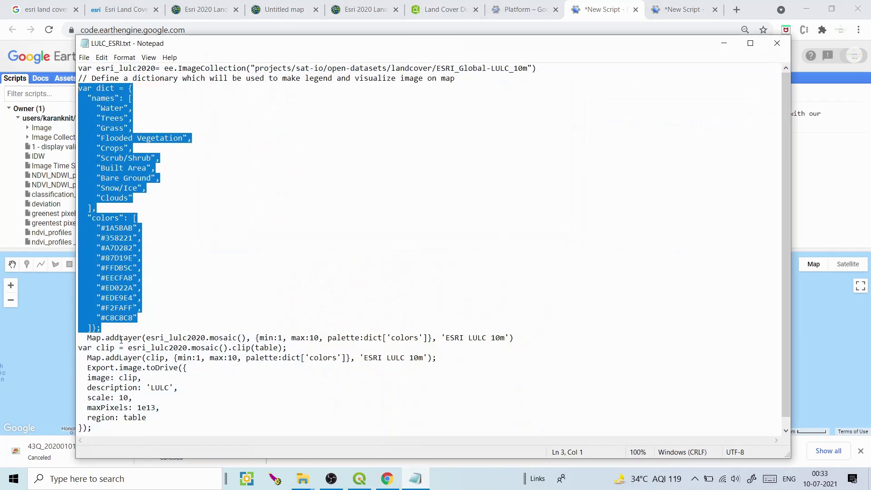
left_click_drag(87, 337, 515, 341)
key("ctrl+c")
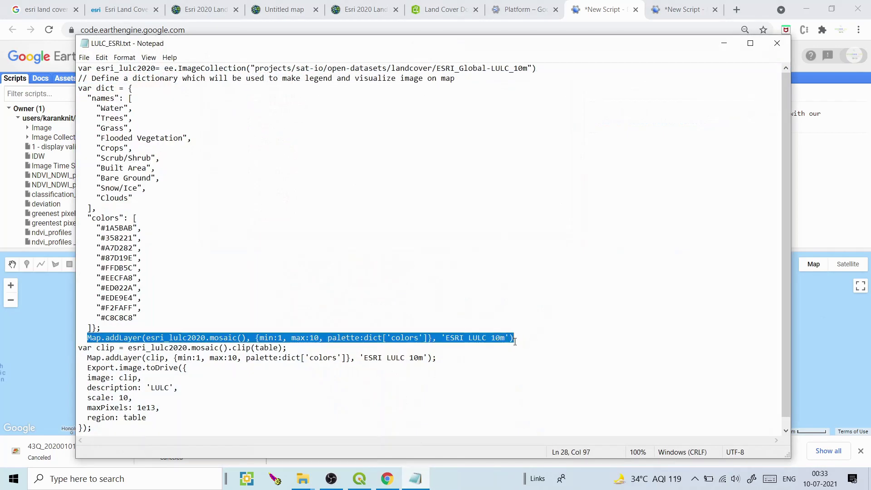
left_click(725, 43)
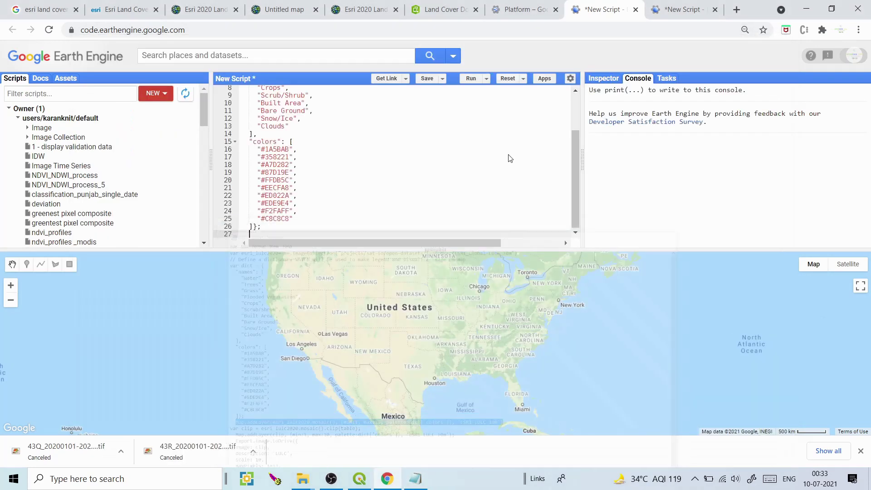
scroll(573, 173, "up", 3)
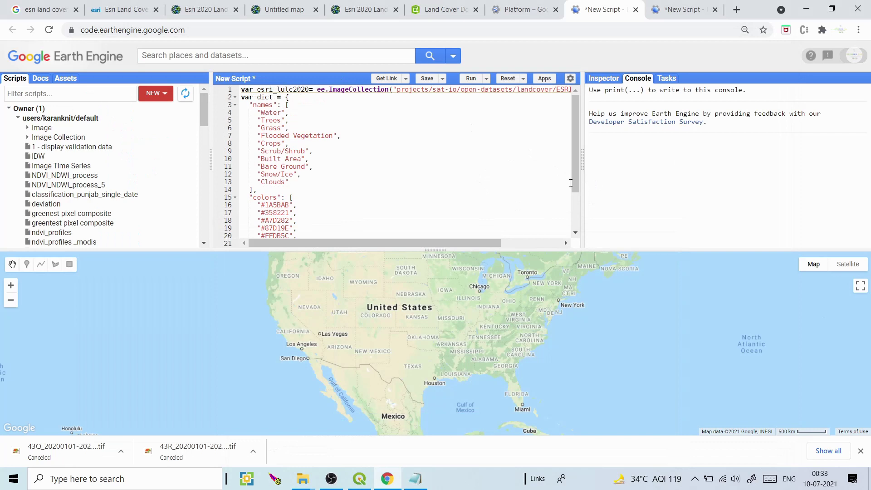
scroll(576, 182, "down", 3)
key("ctrl+v")
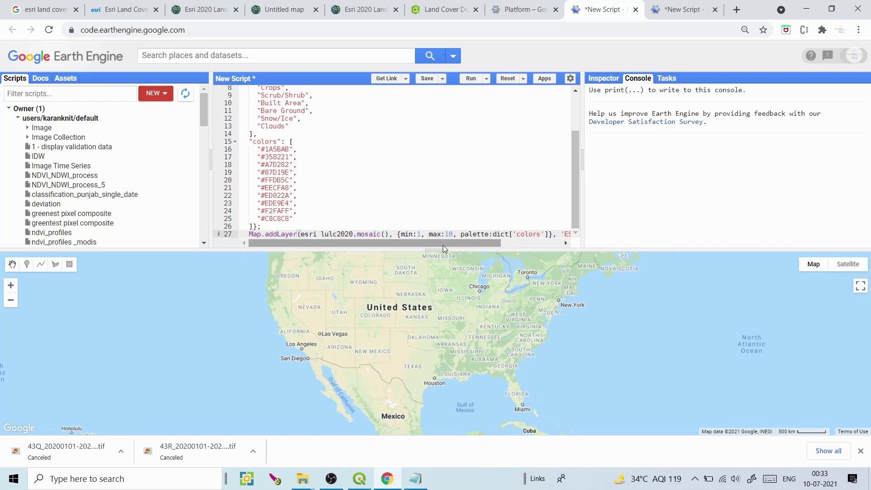
End the Map.addLayer line with a semicolon, run the script and display the land cover layer over India
left_click_drag(456, 243, 413, 244)
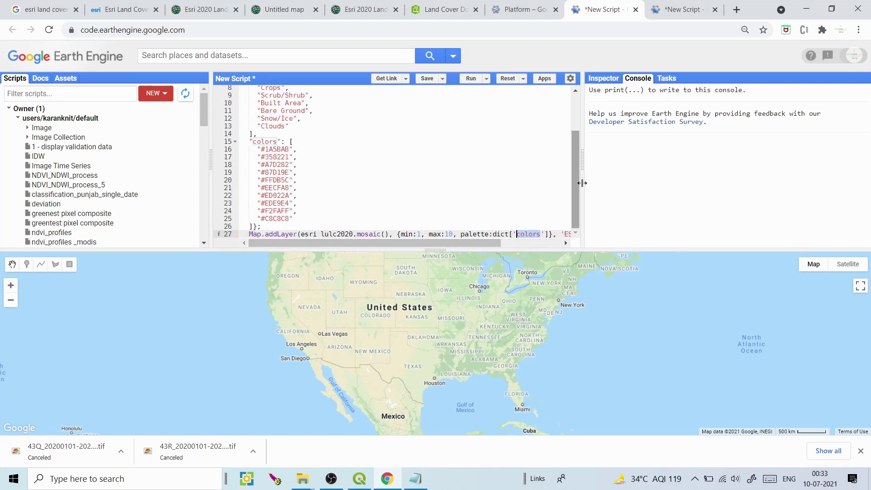
left_click_drag(575, 153, 576, 174)
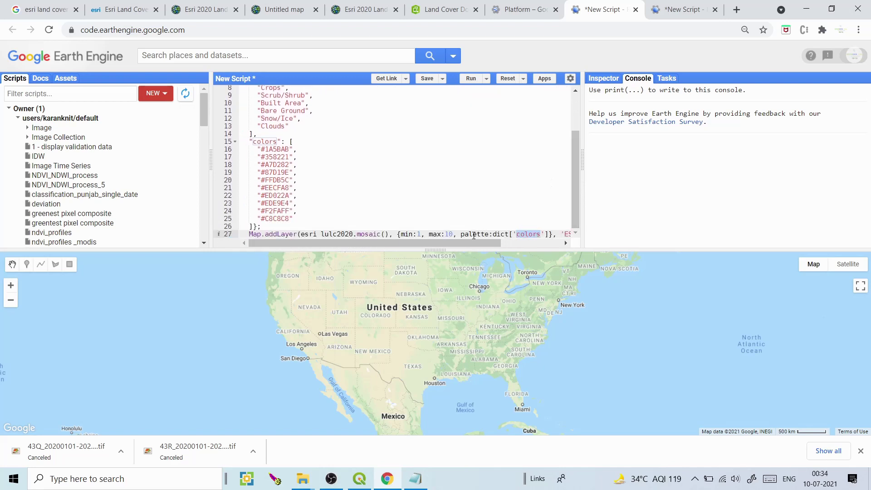
left_click_drag(467, 246, 533, 244)
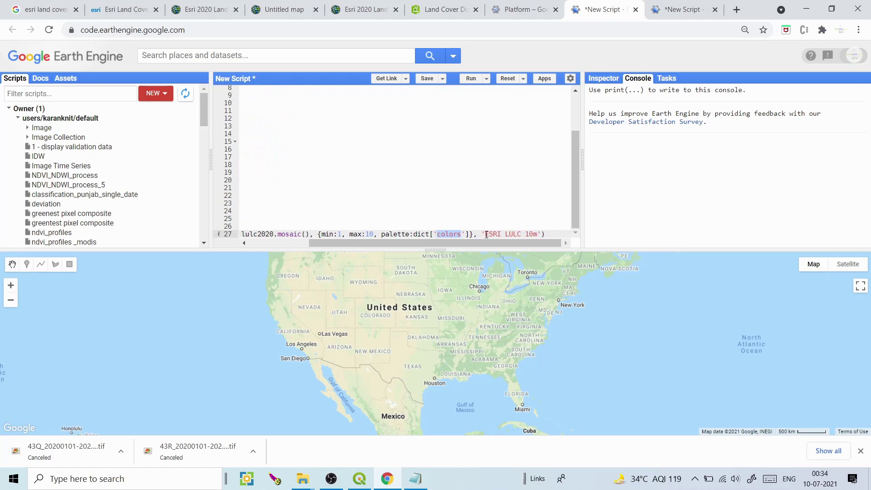
left_click(553, 235)
left_click(471, 80)
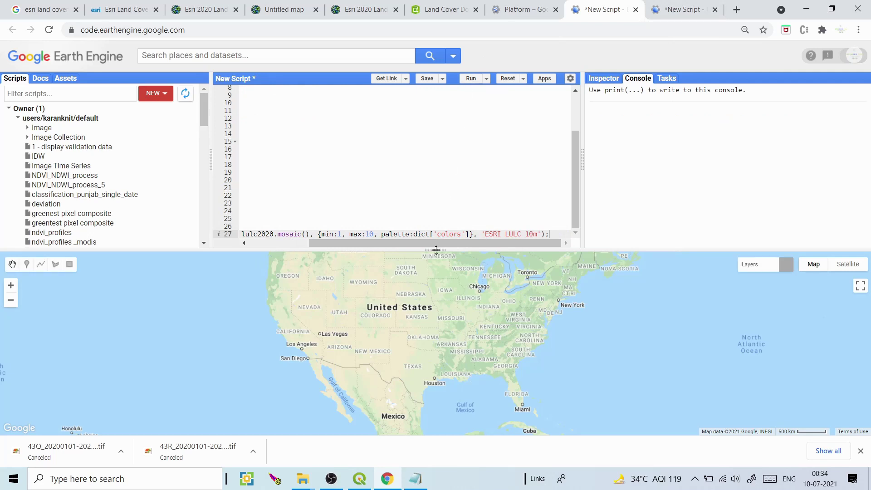
left_click_drag(579, 337, 184, 302)
left_click_drag(758, 320, 428, 318)
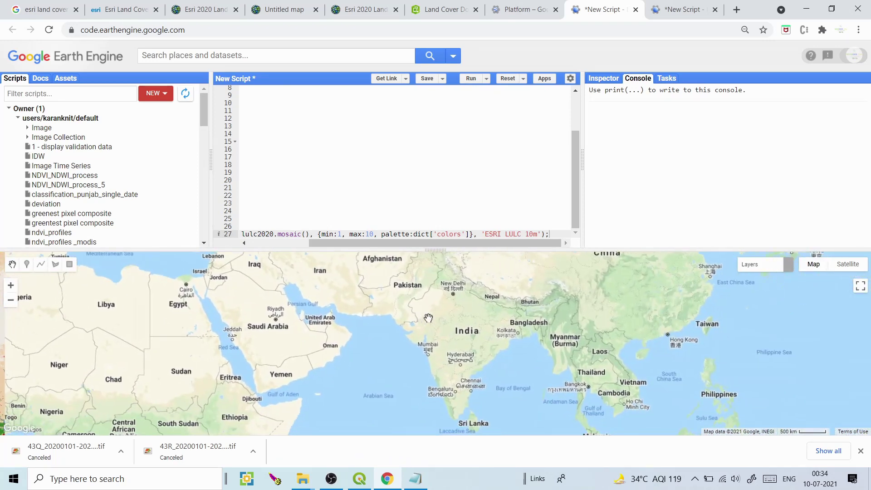
mouse_move(771, 267)
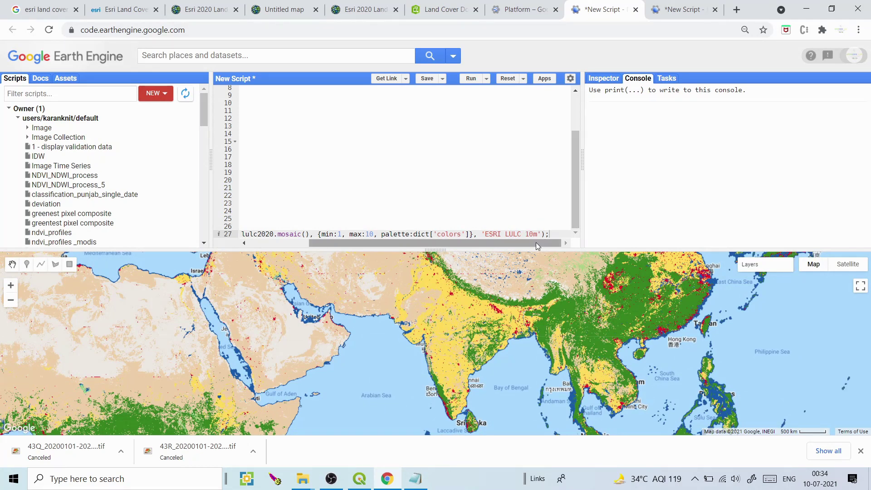
Draw a rectangle geometry over northern India, just south of New Delhi, as the clipping area
left_click_drag(535, 243, 394, 247)
left_click_drag(578, 172, 578, 121)
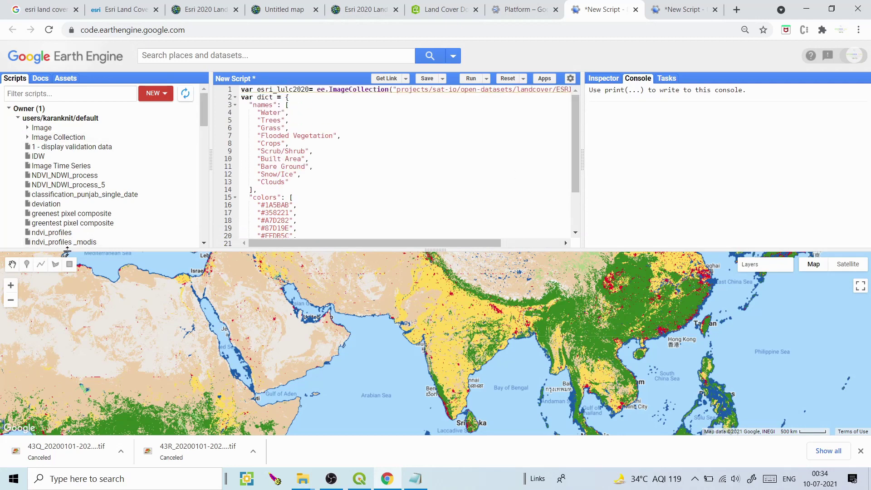
left_click(69, 265)
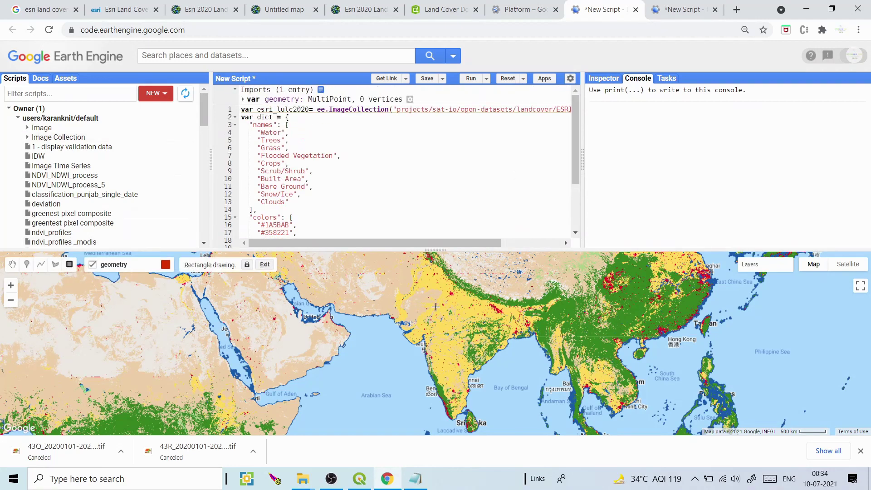
left_click_drag(442, 289, 474, 323)
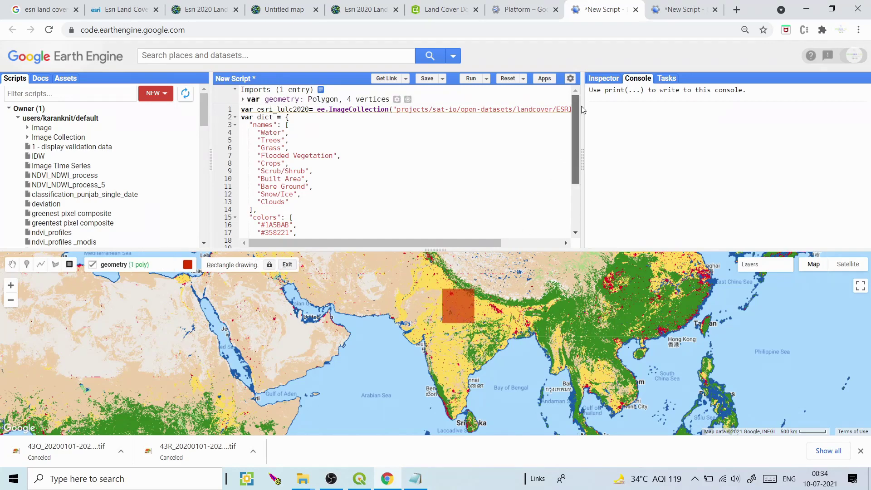
Copy the var clip line and its Map.addLayer line from LULC_ESRI.txt into the script below the mosaic layer line, leaving blank lines after them
left_click_drag(575, 149, 575, 218)
left_click(416, 479)
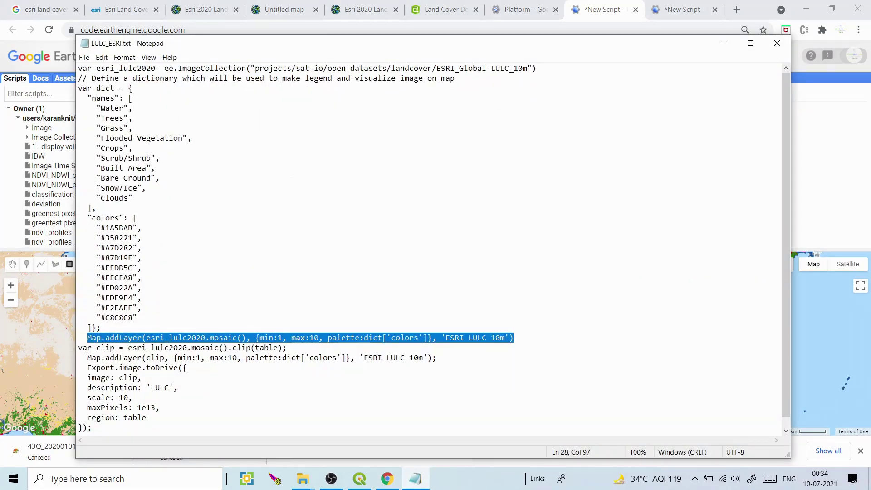
left_click(80, 349)
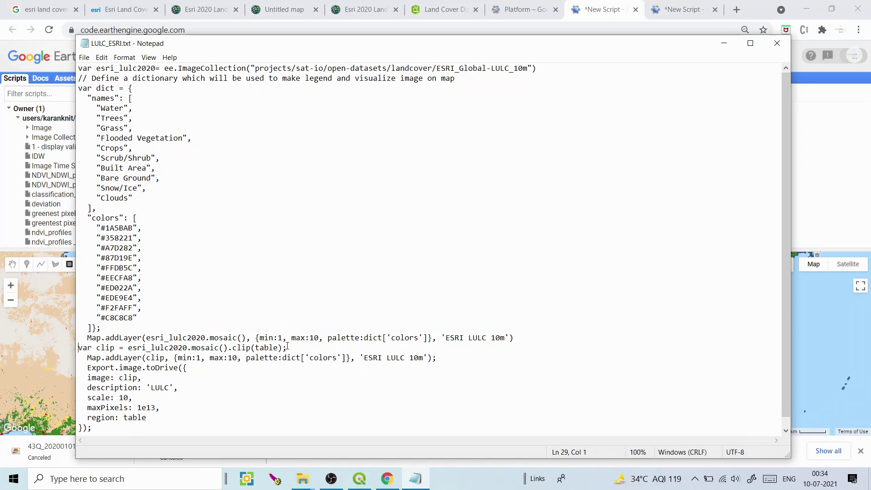
left_click_drag(289, 347, 356, 341)
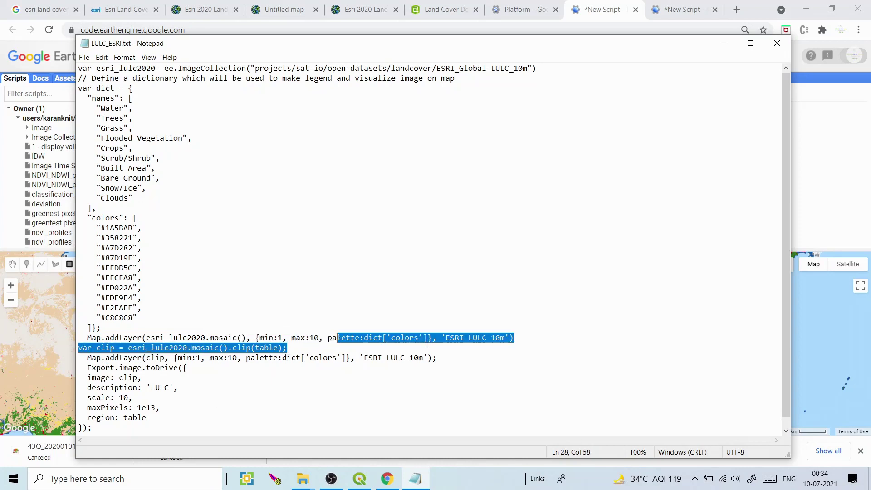
left_click_drag(454, 362, 74, 343)
key("ctrl+c")
left_click(724, 43)
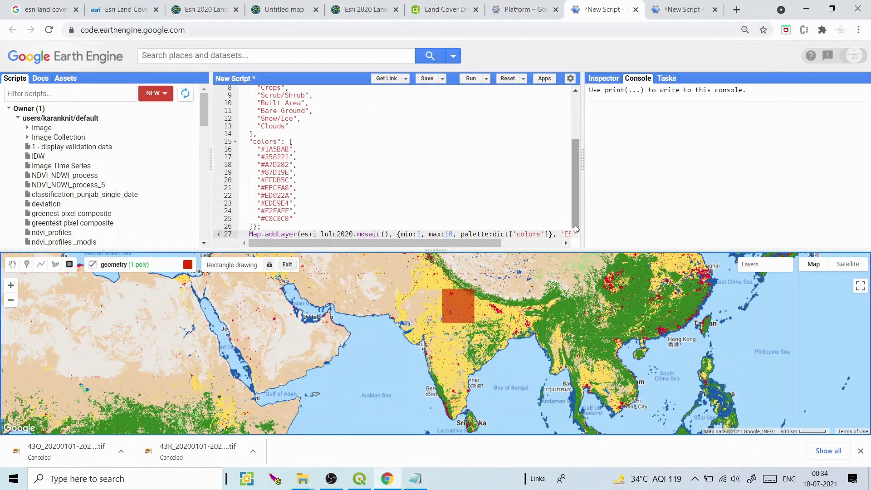
left_click_drag(484, 242, 582, 240)
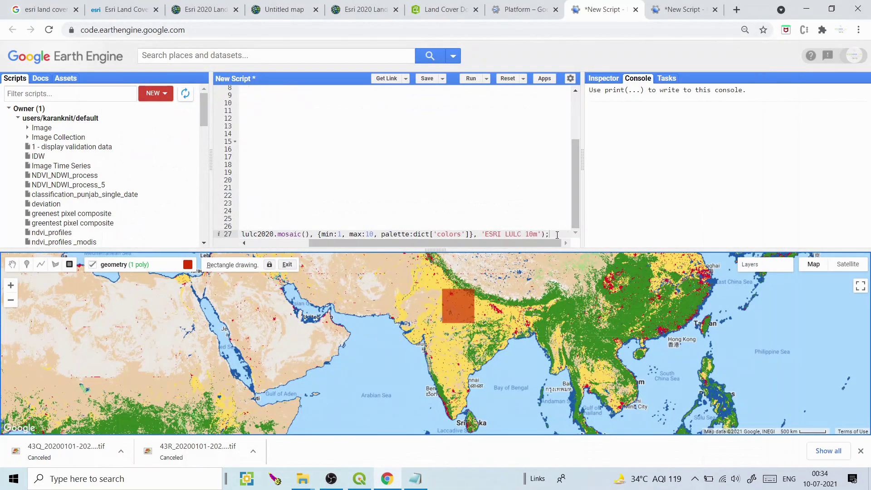
key("Return")
key("Return")
key("Return")
key("Return")
key("Return")
key("Up")
key("Up")
key("Up")
key("Up")
key("ctrl+v")
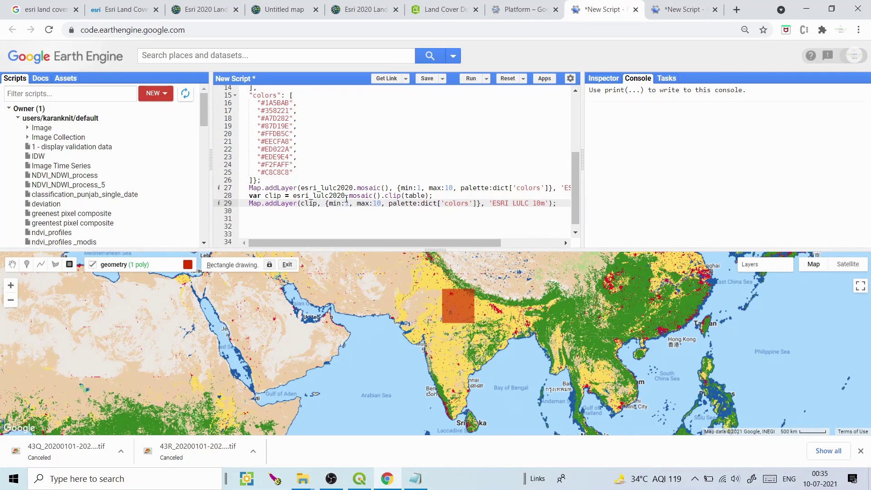
Replace the table argument in the script's clip call with geometry
left_click_drag(405, 195, 425, 195)
left_click_drag(573, 192, 576, 224)
type("geometry")
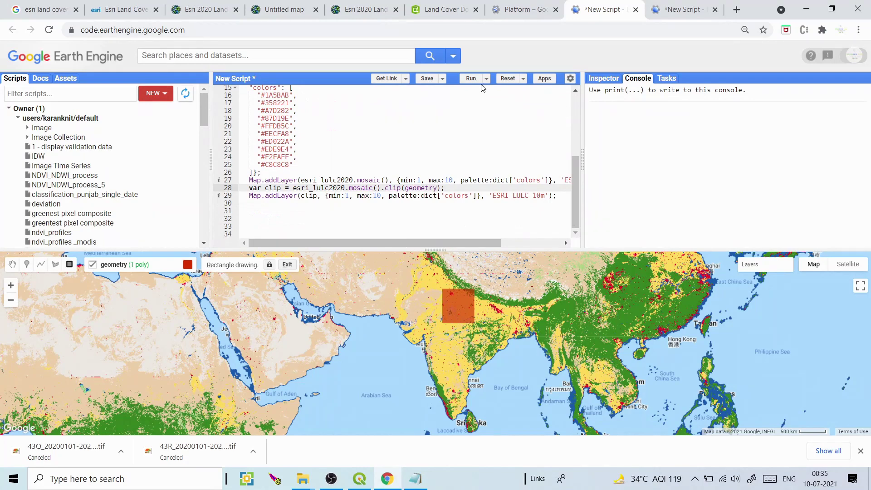
Comment out the Map.addLayer line for the unclipped mosaic and run the script
left_click(245, 180)
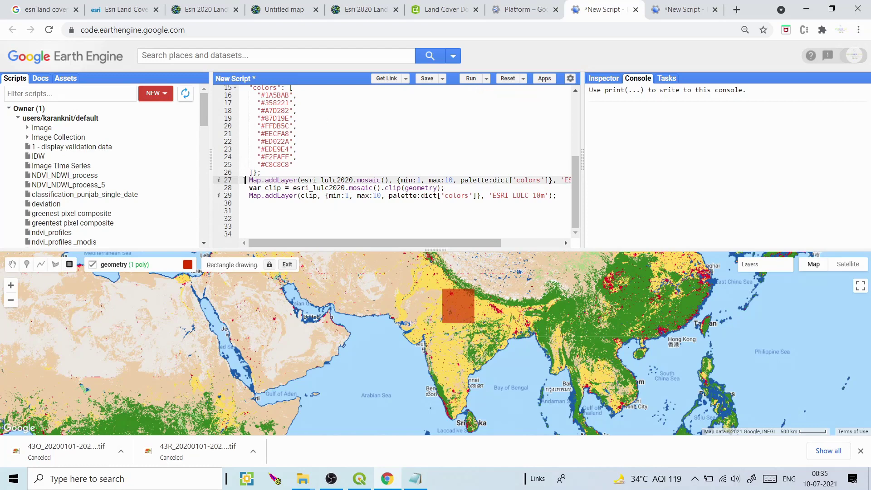
key("ctrl+slash")
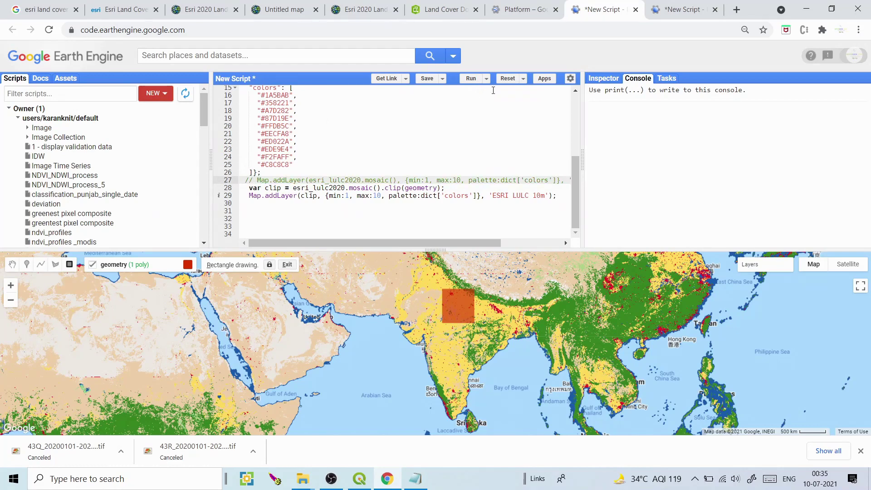
left_click(471, 79)
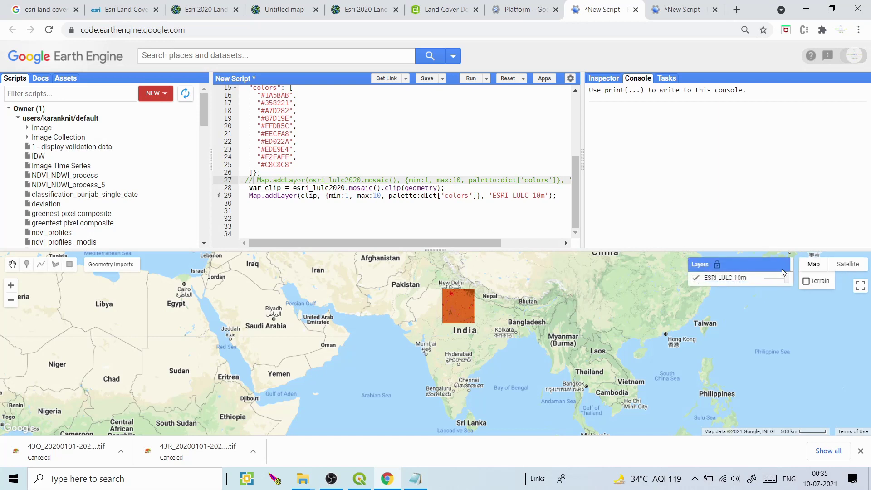
Hide the drawn geometry and zoom the map in on the clipped land cover around Agra
mouse_move(123, 264)
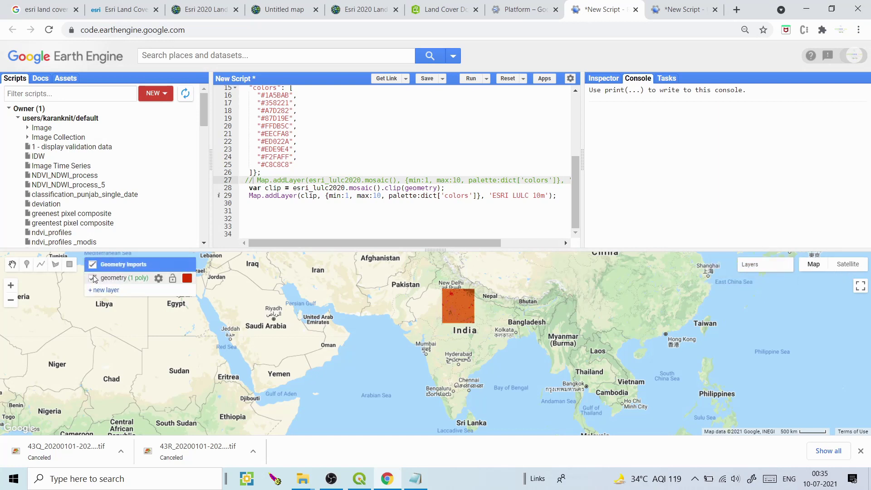
scroll(456, 307, "up", 3)
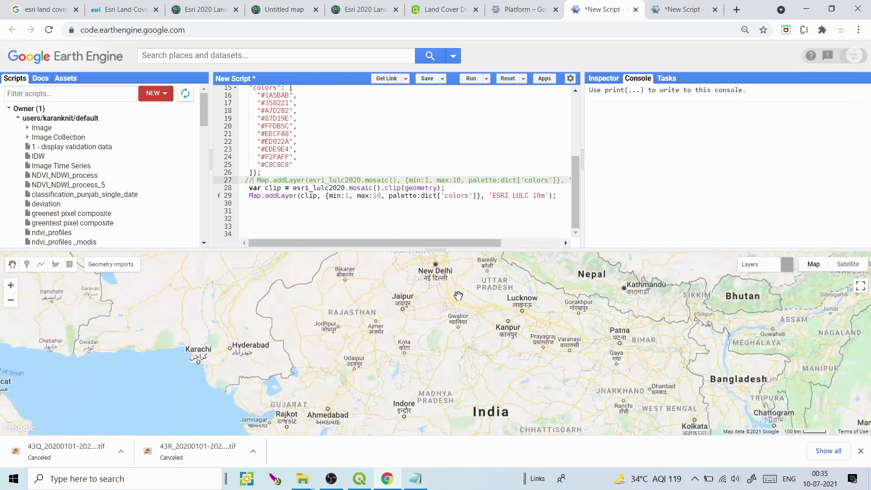
scroll(458, 313, "up", 2)
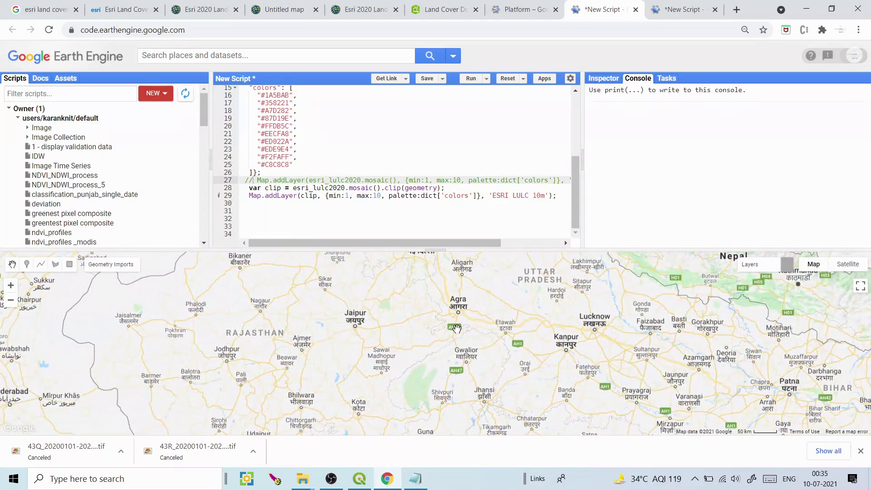
left_click_drag(457, 328, 450, 350)
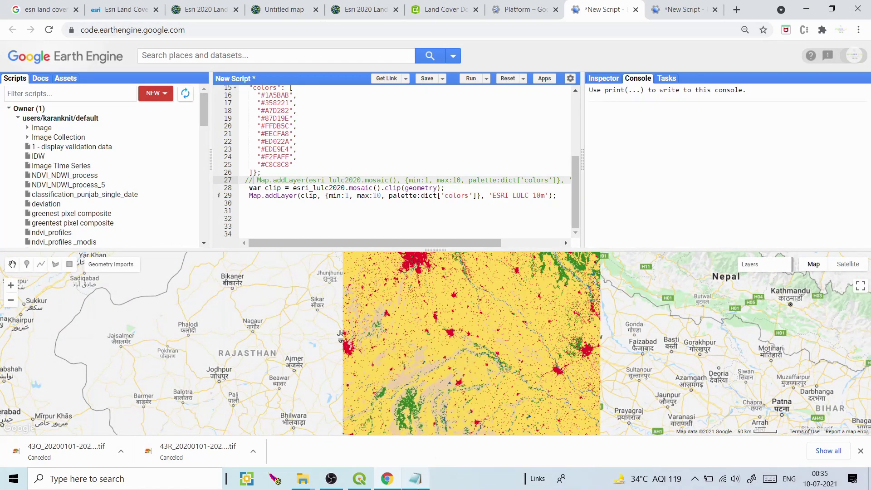
Copy the Export.image.toDrive block from LULC_ESRI.txt into the script below the clipped layer's Map.addLayer line, separated by a blank line
left_click(416, 479)
left_click(92, 433)
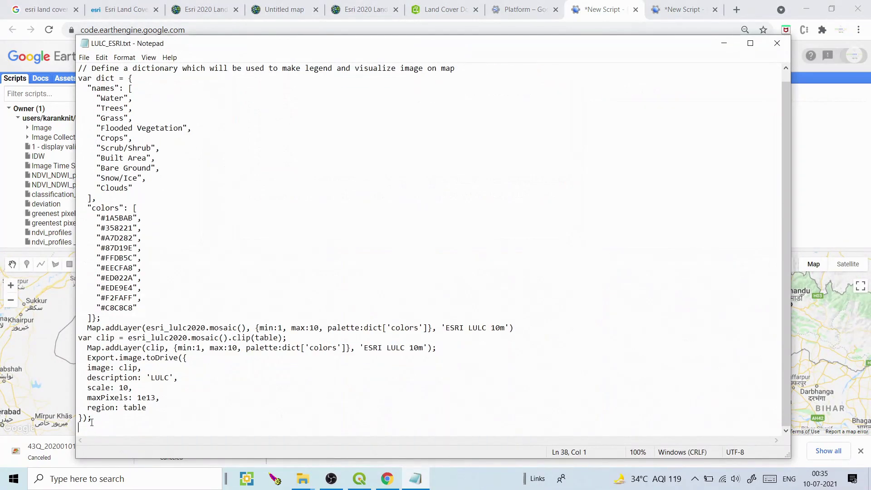
left_click_drag(92, 433, 79, 358)
key("ctrl+c")
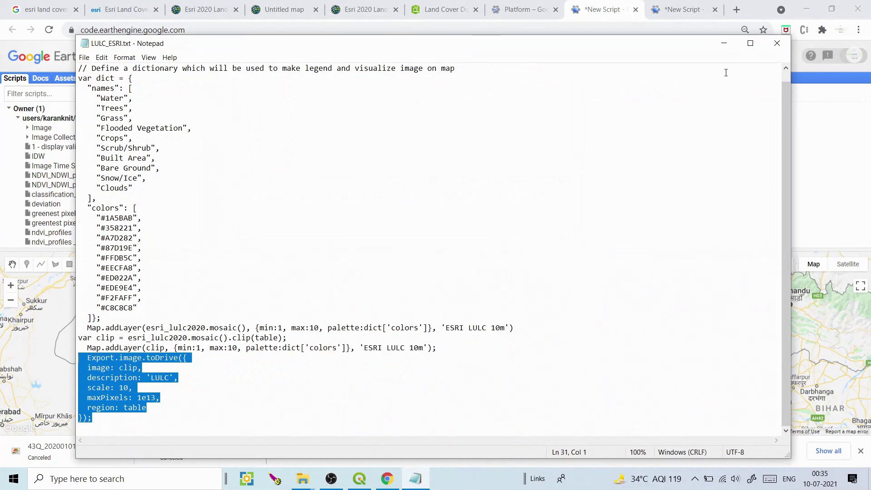
left_click(724, 44)
left_click(560, 195)
key("Return")
key("Return")
key("ctrl+v")
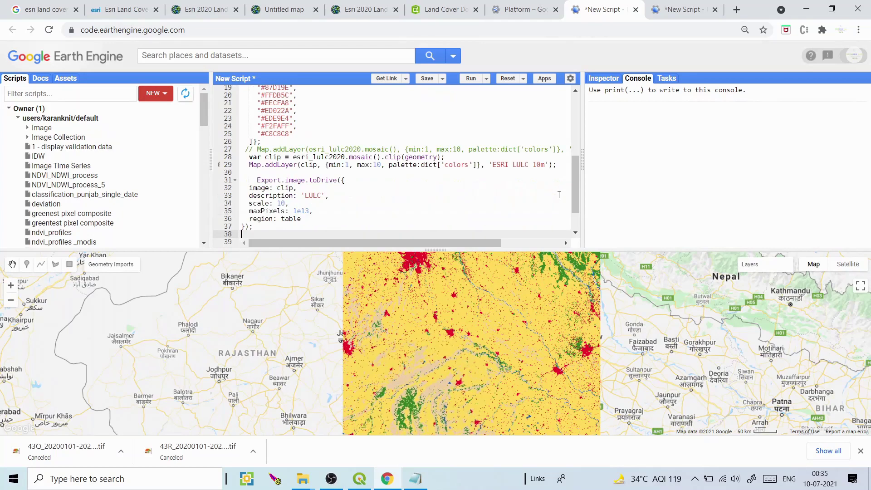
Replace table with geometry as the region value in the script's Export.image.toDrive block
left_click_drag(323, 196, 307, 195)
left_click(306, 195)
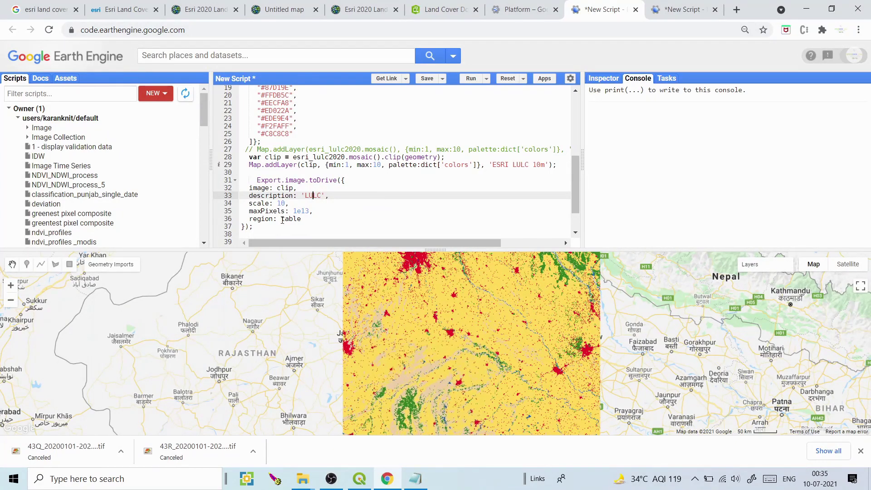
double_click(307, 211)
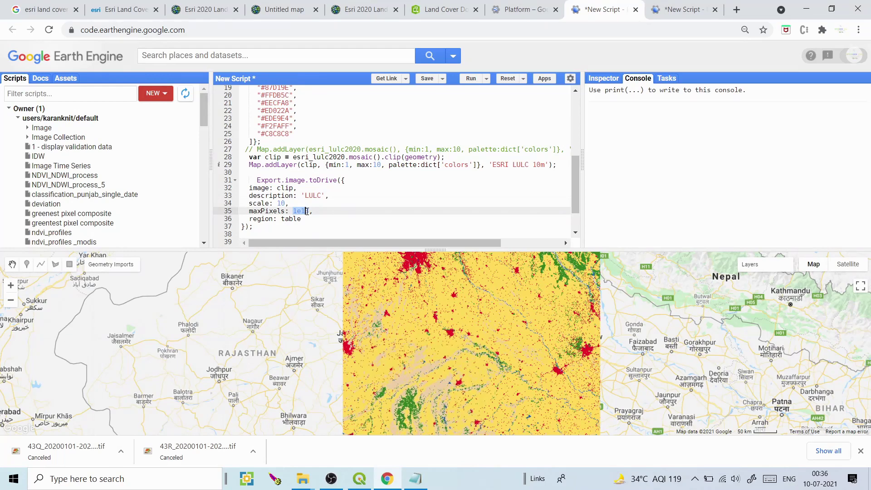
left_click_drag(282, 220, 301, 222)
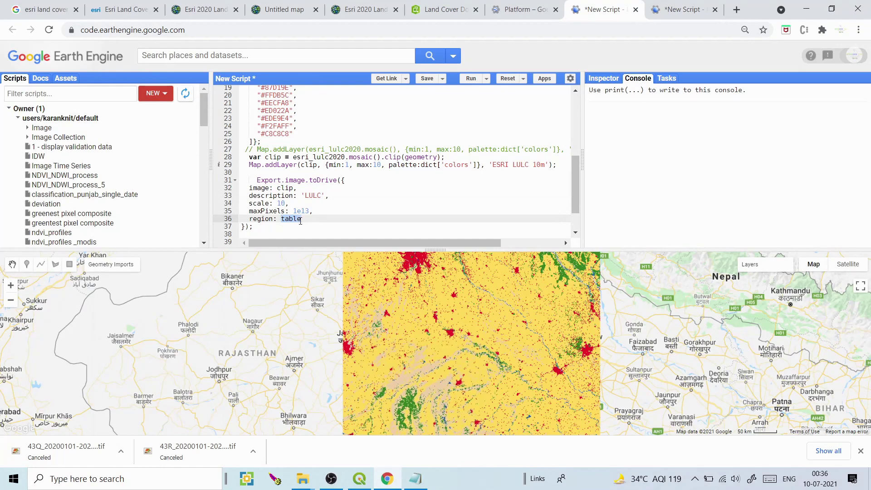
type("clip")
key("BackSpace")
key("BackSpace")
key("BackSpace")
key("BackSpace")
type("geometry")
Run the script and start the LULC export task to Drive at scale 10 with the filename LULC
left_click(479, 80)
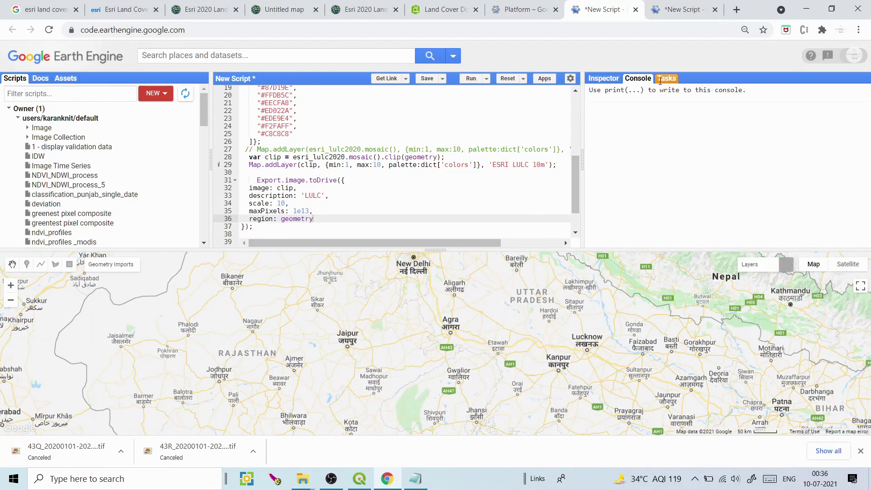
left_click(666, 78)
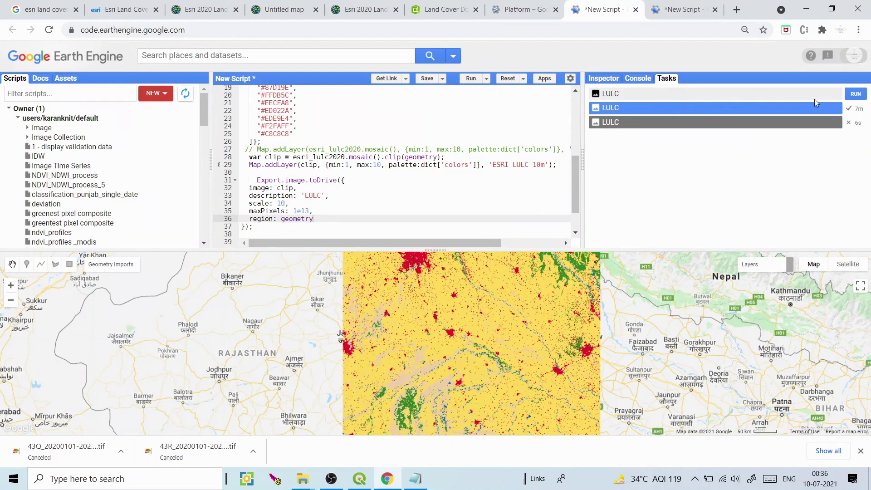
left_click(855, 94)
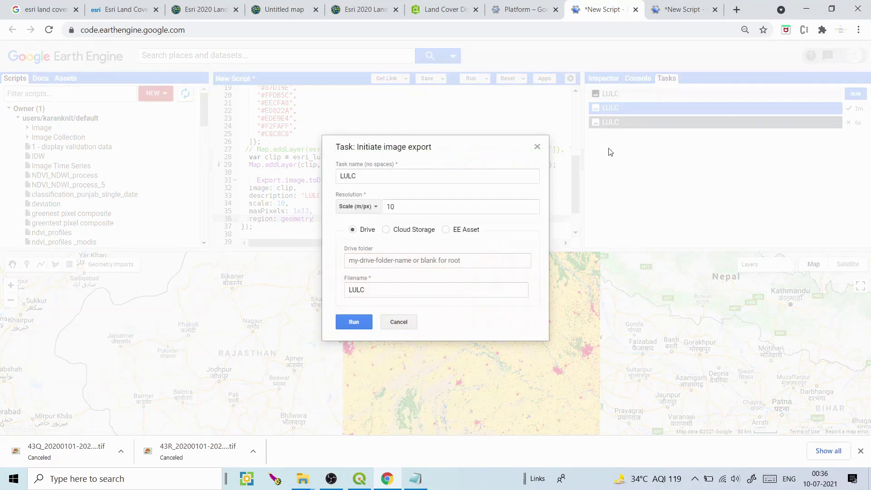
left_click(369, 293)
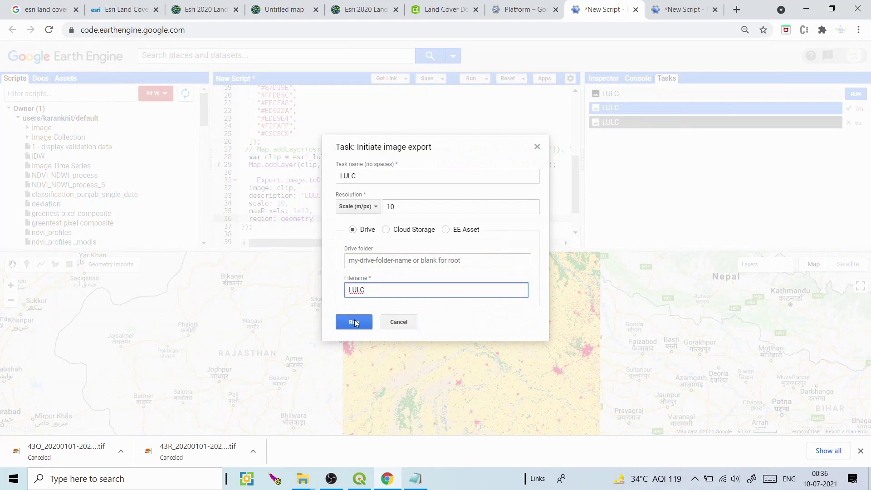
left_click(354, 322)
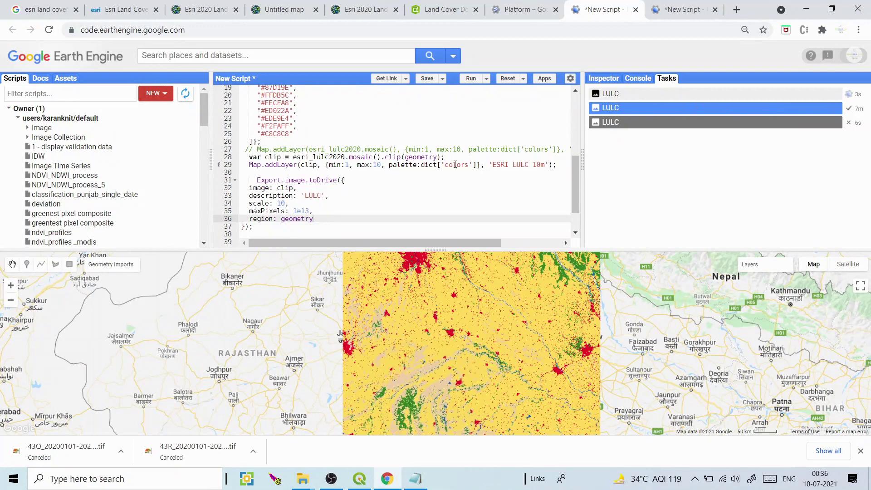
Open the upload form for a new shapefile asset and look at its source file selection without choosing a file
left_click_drag(574, 201, 575, 190)
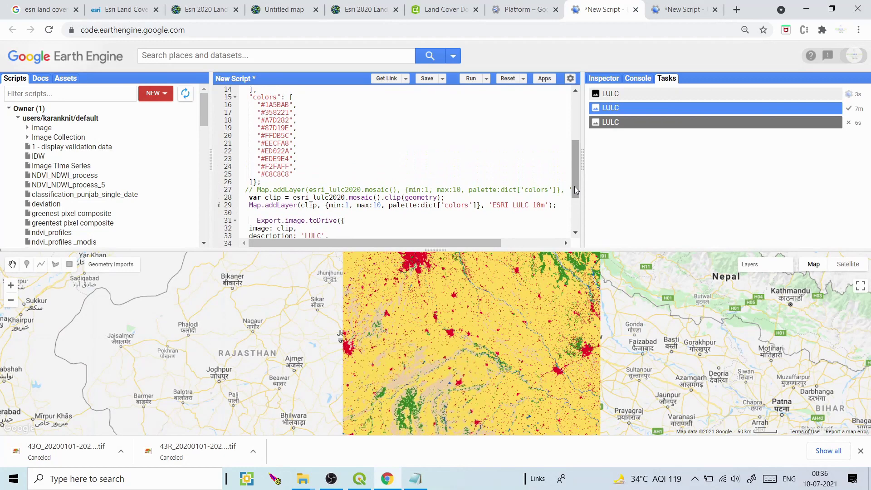
left_click(63, 78)
left_click(34, 95)
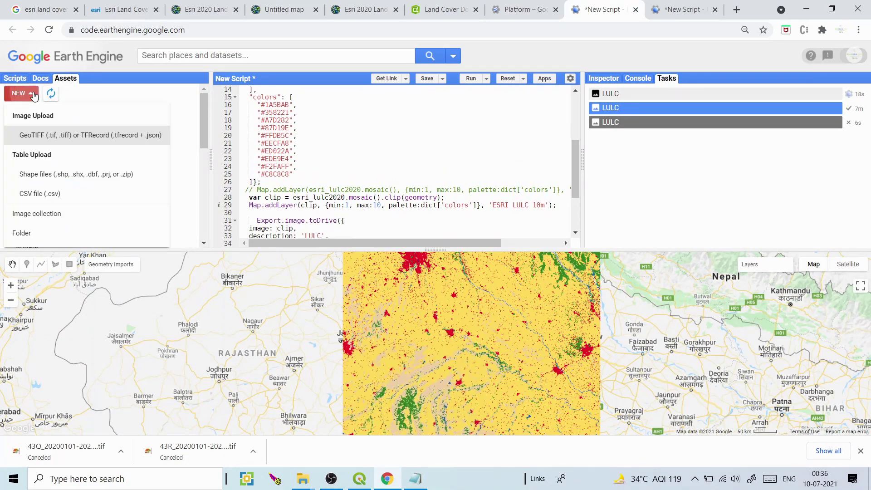
left_click(44, 177)
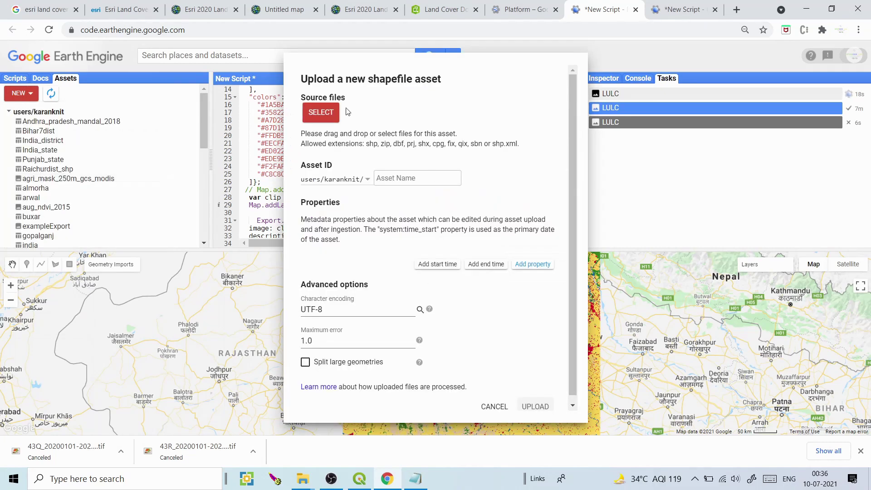
left_click(331, 112)
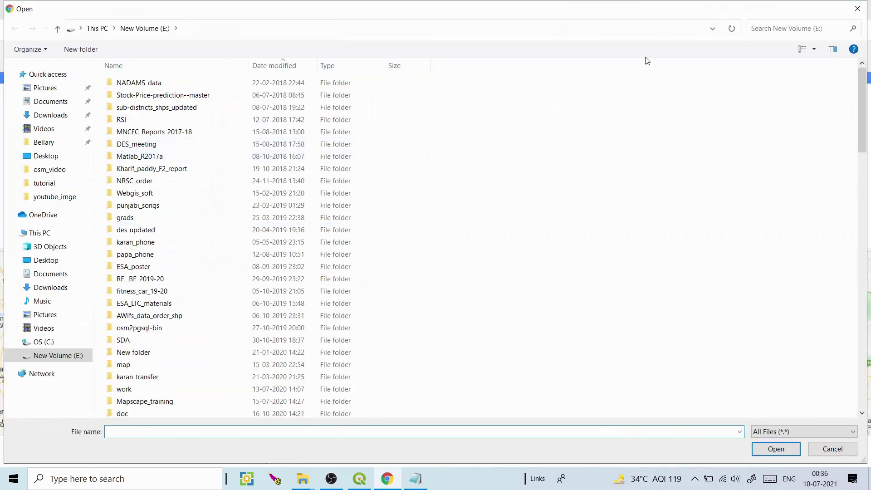
left_click(858, 8)
Examine the asset name field and the allowed file extensions for the shapefile upload, and close the form without uploading
left_click(402, 183)
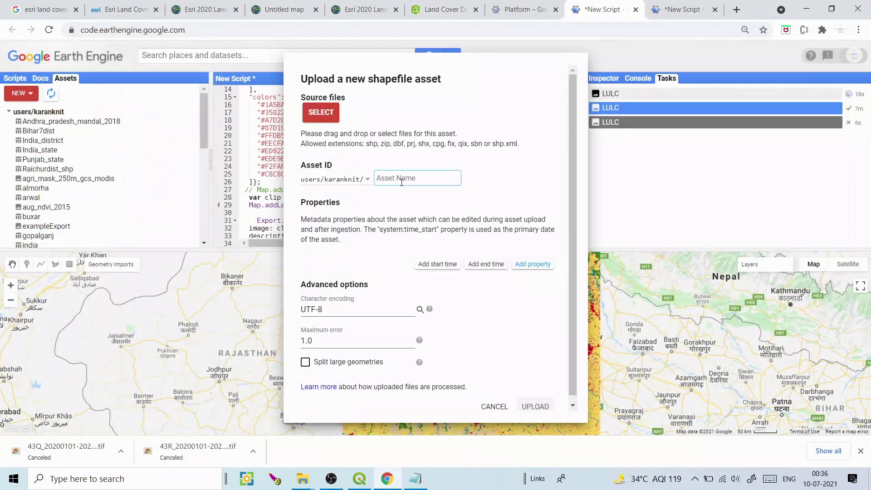
left_click_drag(404, 144, 473, 144)
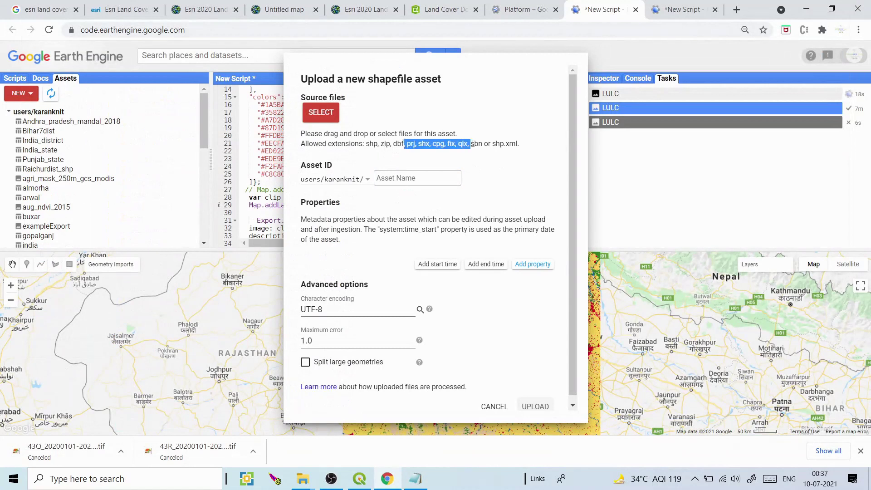
left_click(382, 138)
left_click_drag(366, 143, 497, 145)
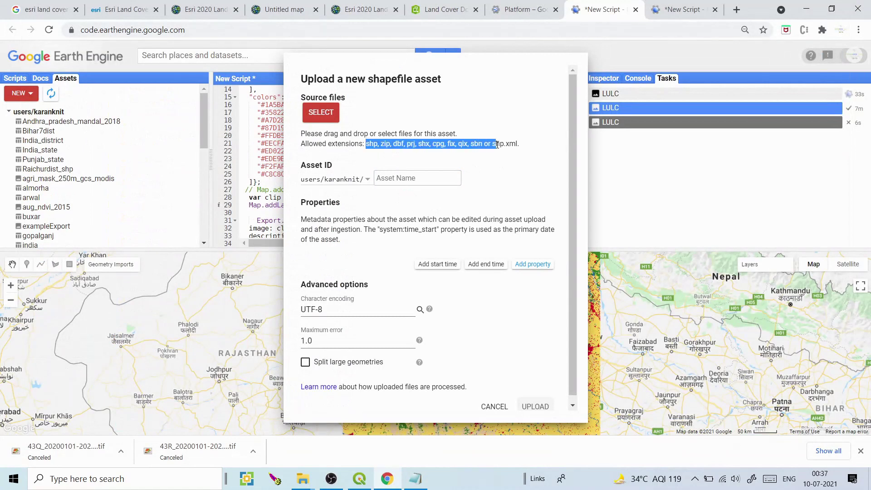
left_click(497, 145)
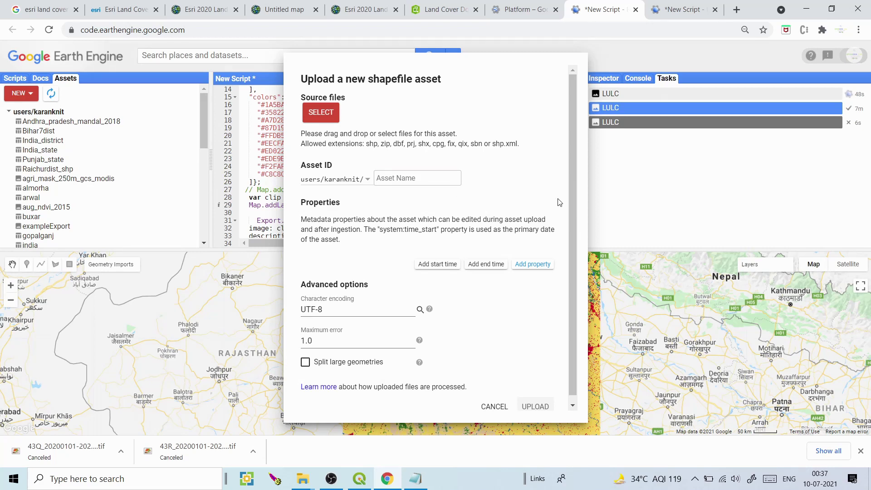
left_click(321, 113)
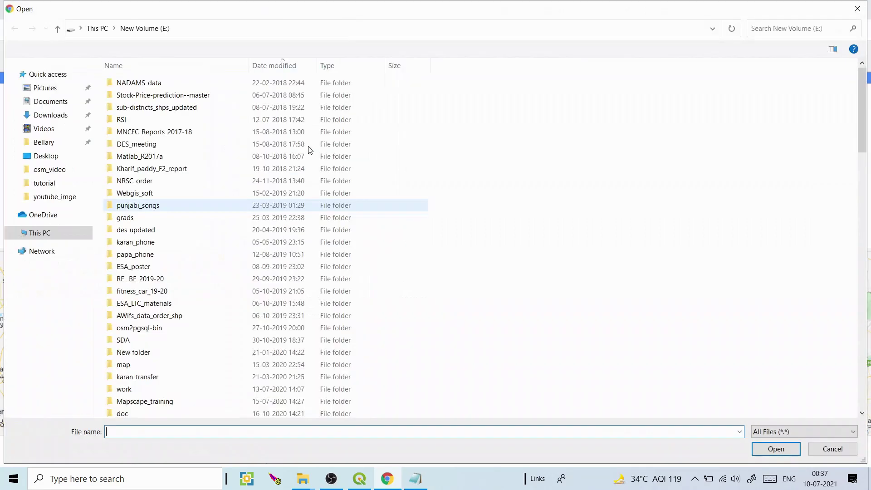
left_click(833, 449)
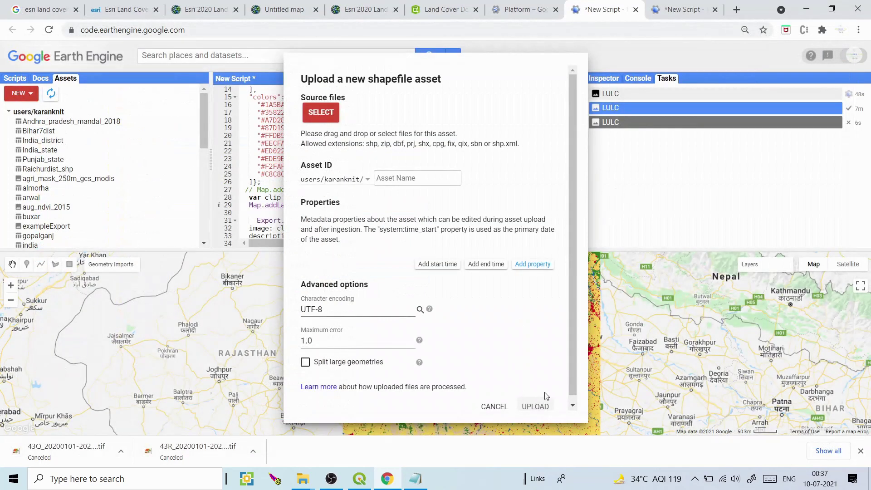
left_click(497, 407)
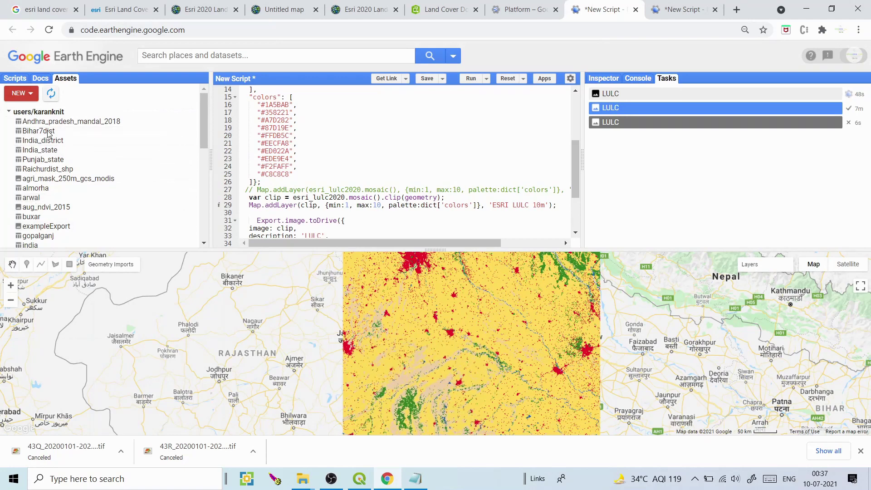
Import the Raichurdist_shp asset into the script and copy its variable name table from the imports
mouse_move(206, 117)
left_mouse_down()
mouse_move(205, 155)
mouse_move(205, 132)
left_mouse_up()
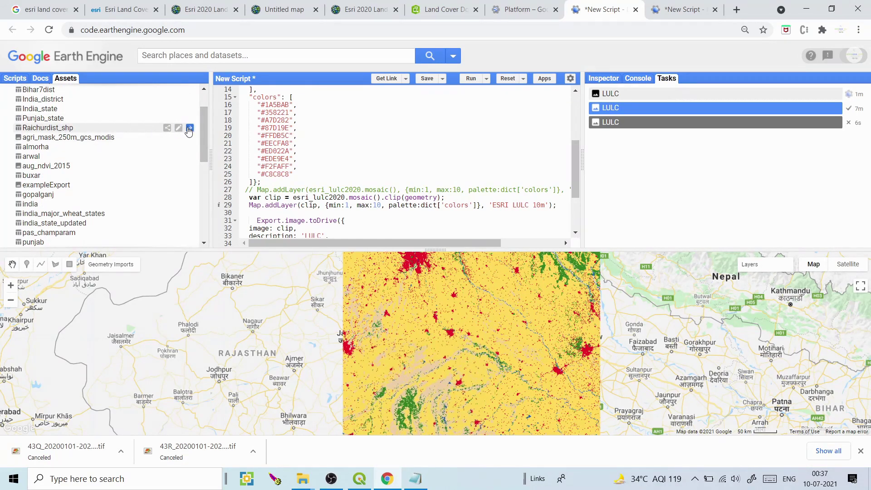
left_click(190, 130)
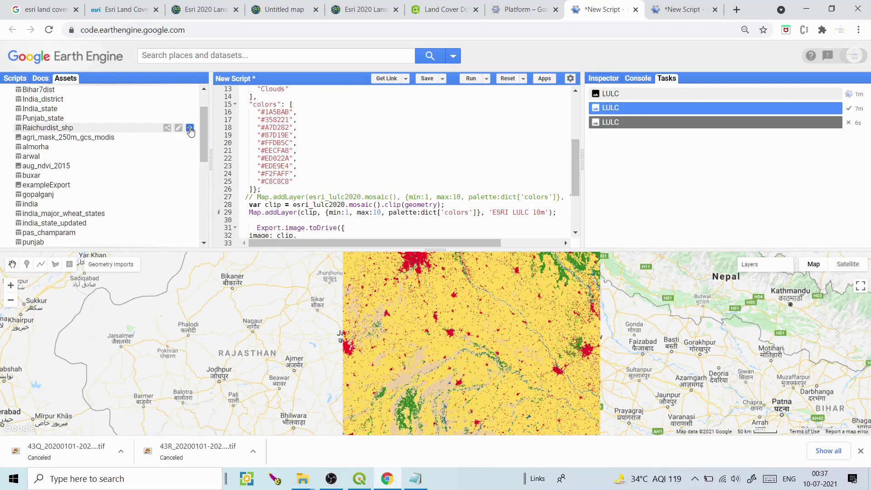
left_click_drag(575, 181, 579, 92)
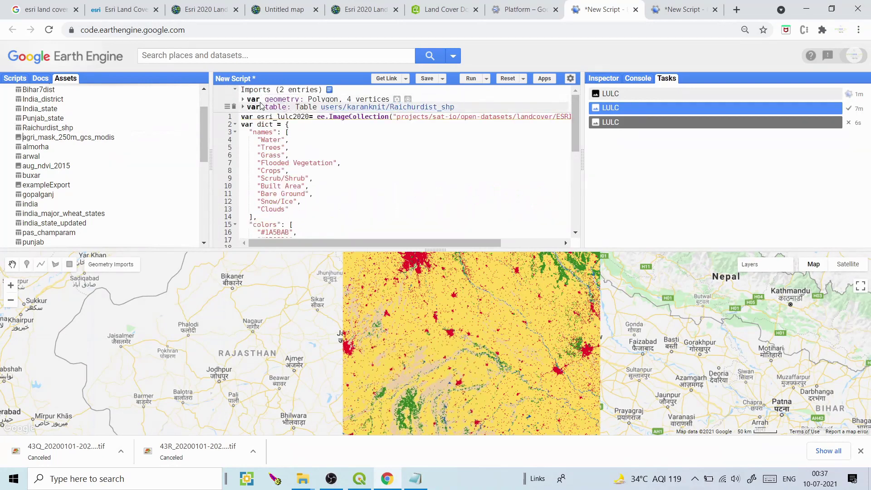
left_click(273, 107)
key("ctrl+c")
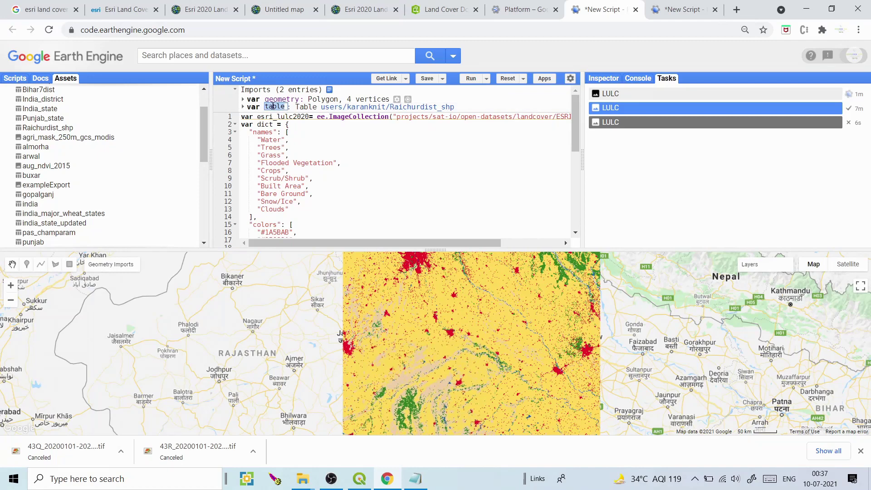
Replace geometry with table in both the clip call and the export block's region parameter
left_click_drag(576, 127, 576, 203)
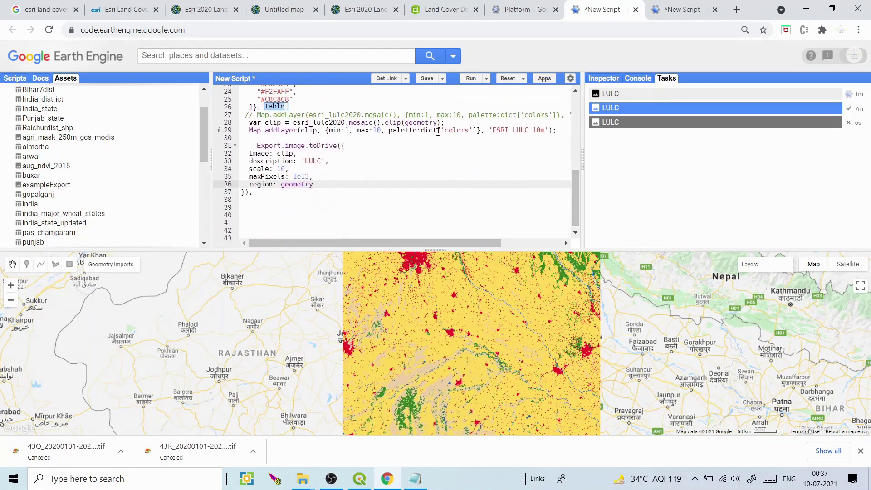
left_click_drag(407, 122, 437, 123)
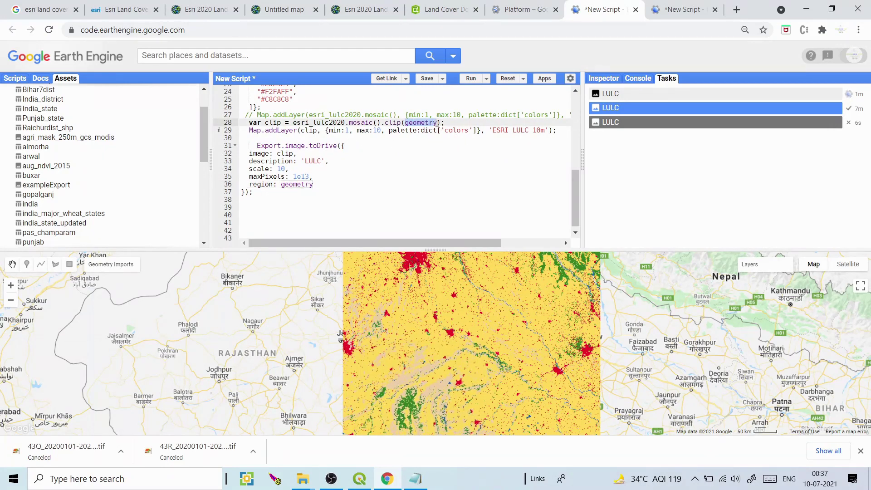
key("ctrl+v")
left_click_drag(316, 184, 281, 184)
key("ctrl+v")
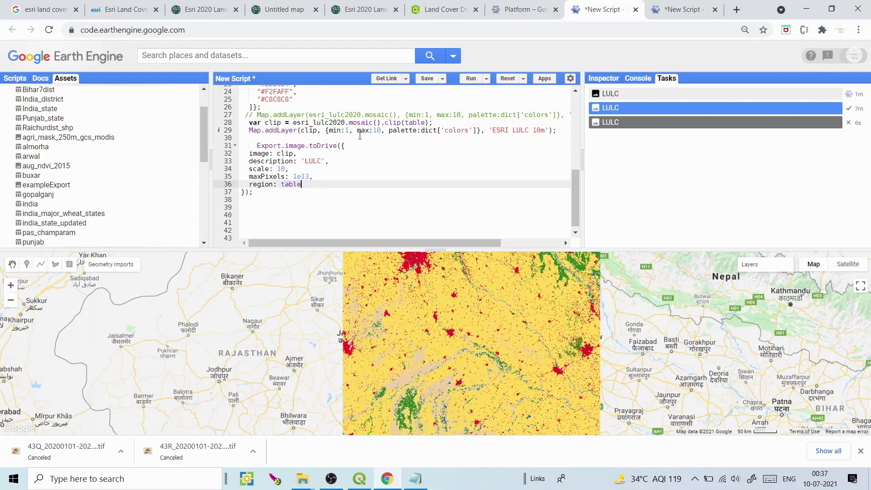
Run the script and bring the land cover clipped to Raichur district into view on the map
left_click(471, 80)
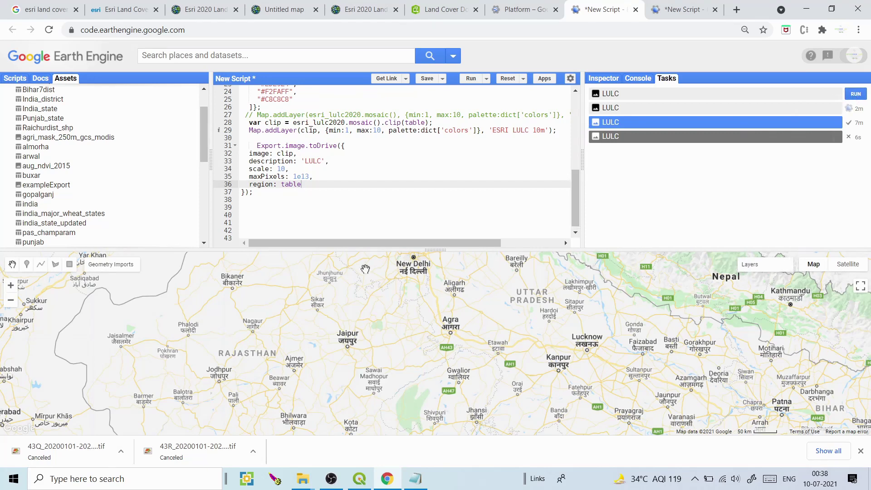
left_click(10, 300)
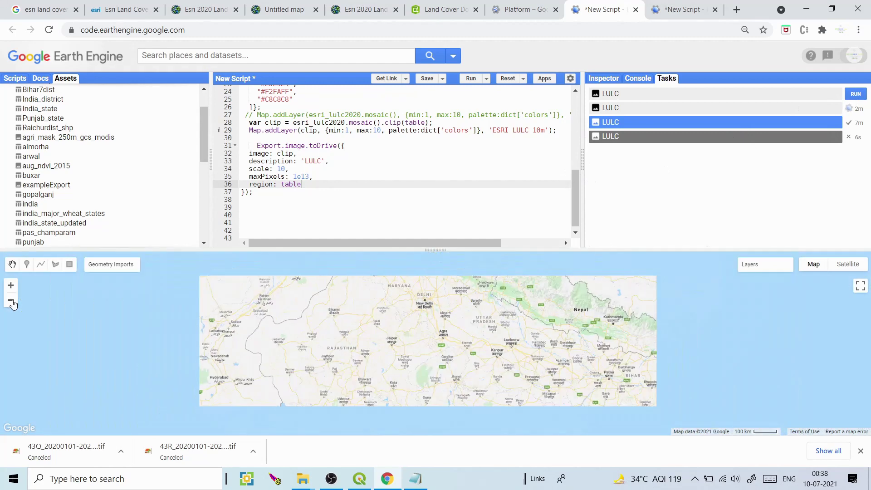
left_click(10, 300)
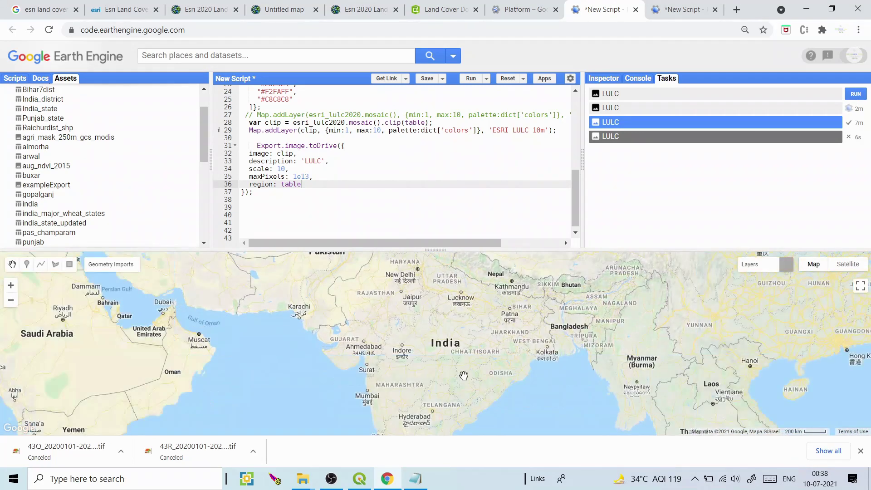
left_click_drag(450, 320, 448, 280)
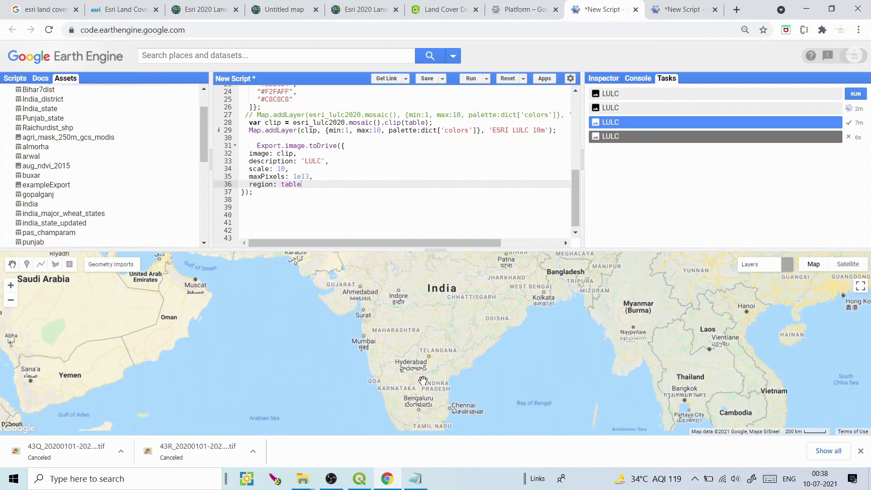
scroll(420, 353, "up", 1)
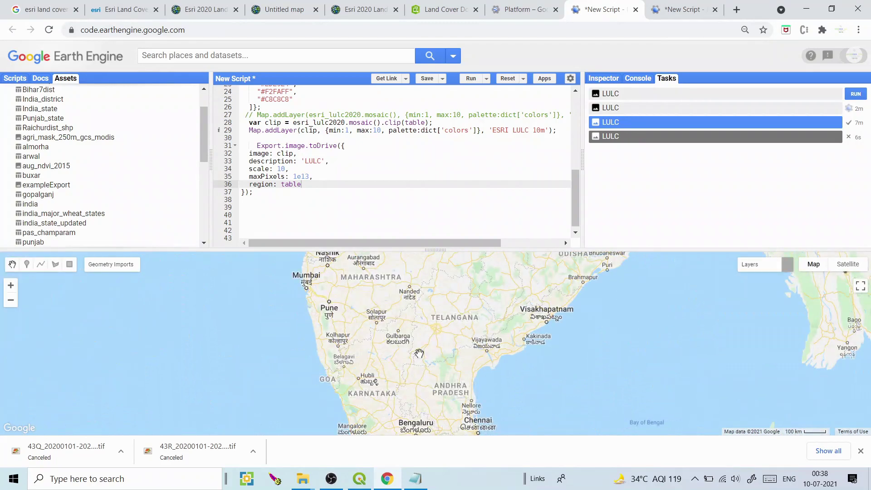
scroll(420, 353, "up", 1)
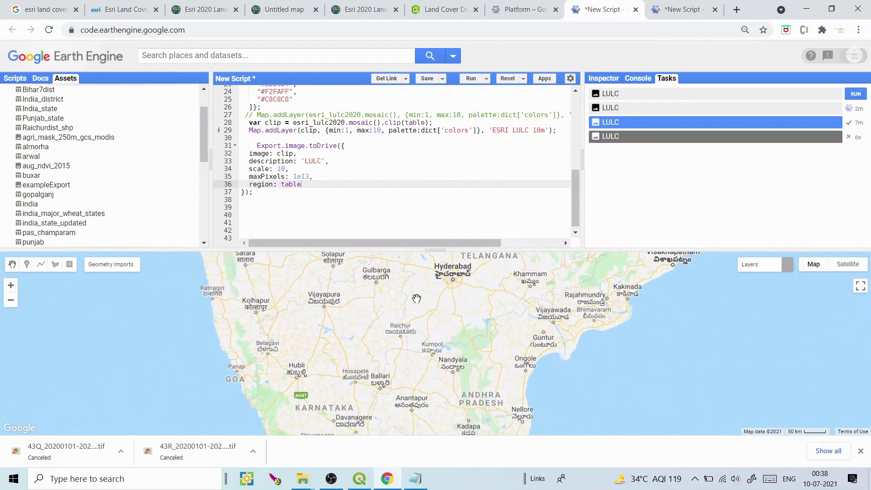
scroll(394, 346, "up", 1)
scroll(394, 347, "up", 1)
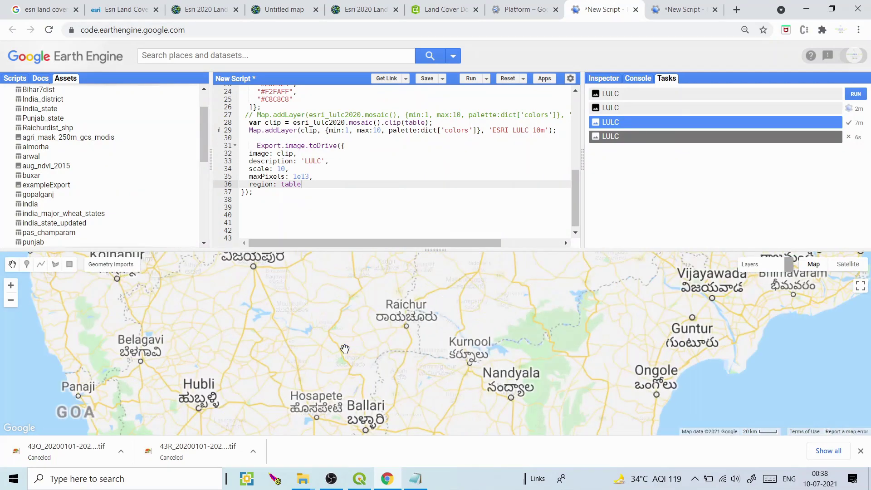
left_click_drag(399, 297, 366, 325)
scroll(366, 325, "up", 1)
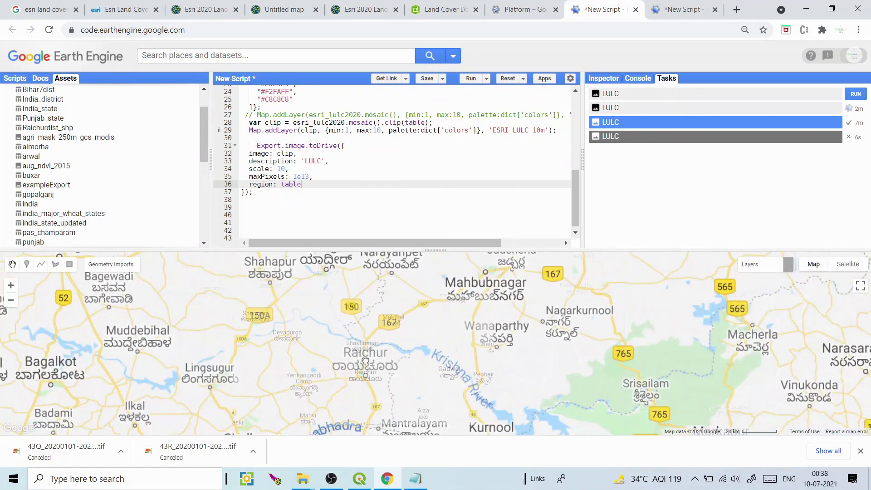
left_click_drag(346, 382, 408, 320)
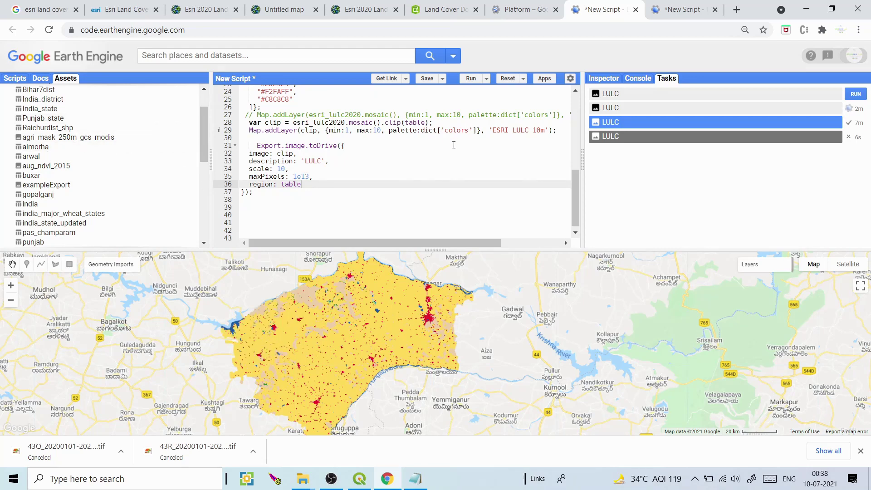
Start the pending LULC export task to Drive at a scale of 10 m/px with the filename LULC
left_click(857, 94)
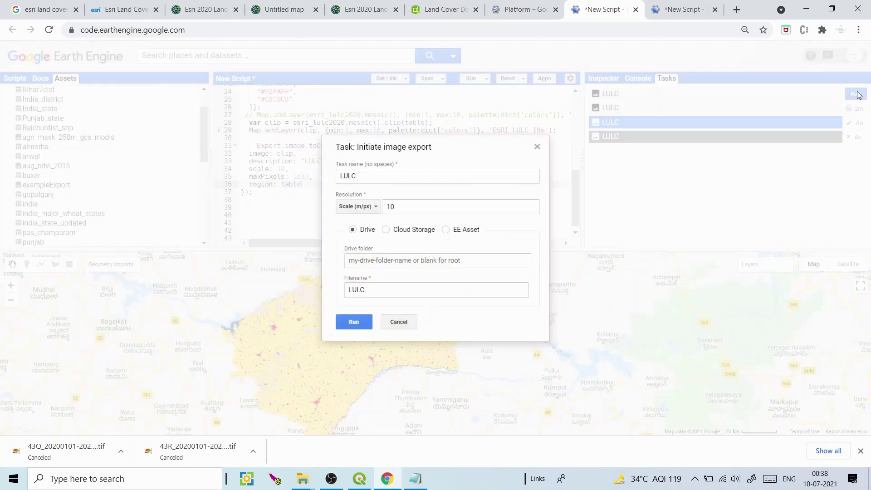
left_click(351, 323)
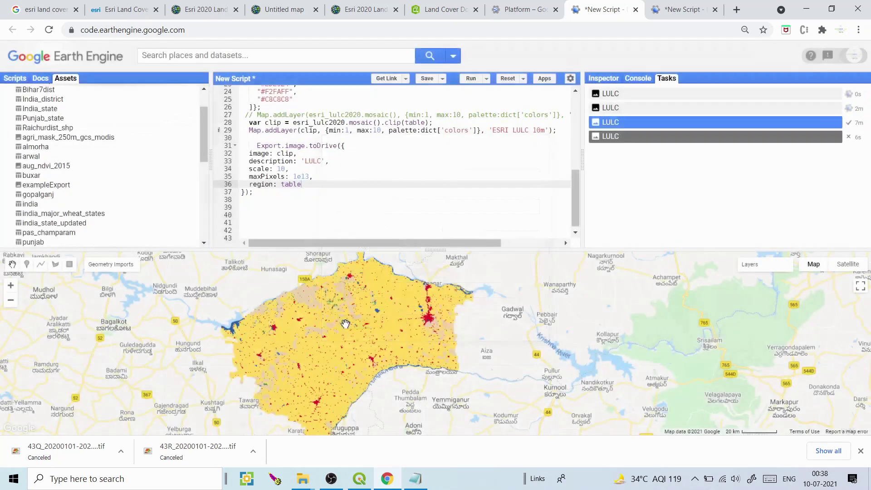
Examine the clipped land cover around Raichur city up close, and look at the Esri 2020 Land Cover Downloader map for comparison
scroll(419, 298, "up", 1)
scroll(424, 306, "up", 1)
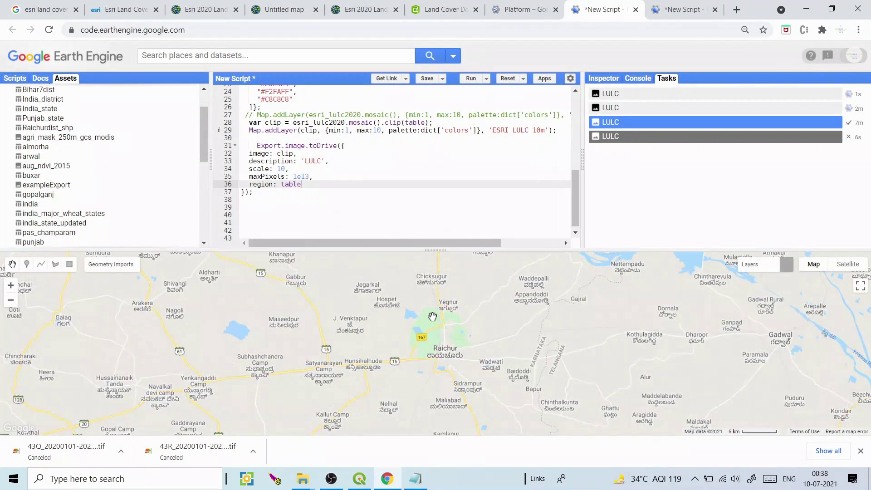
left_click(440, 6)
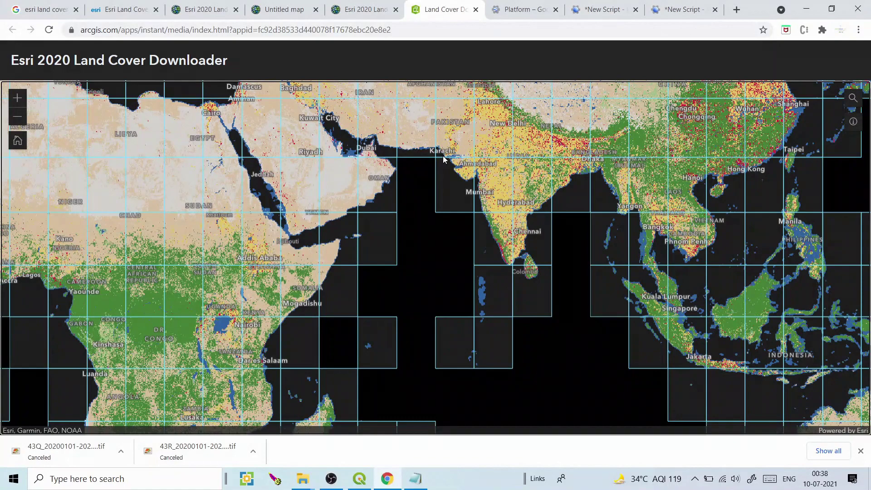
left_click(605, 6)
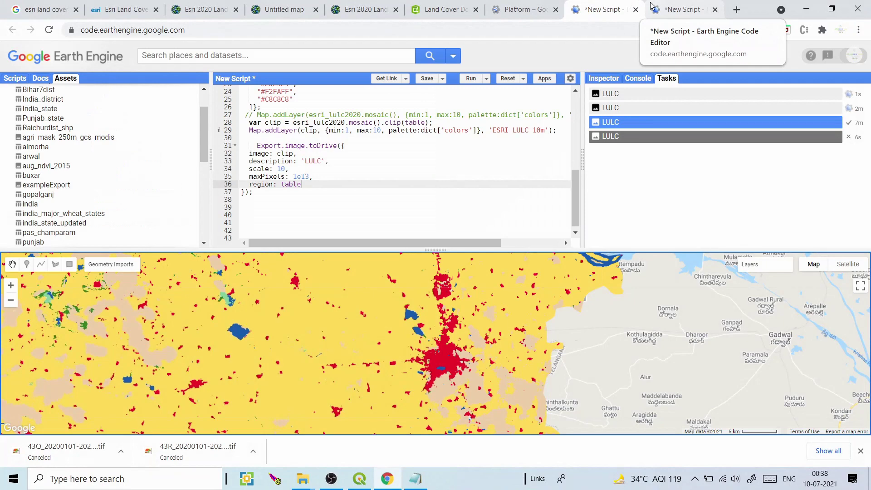
left_click_drag(459, 258, 465, 322)
left_click_drag(365, 374, 451, 340)
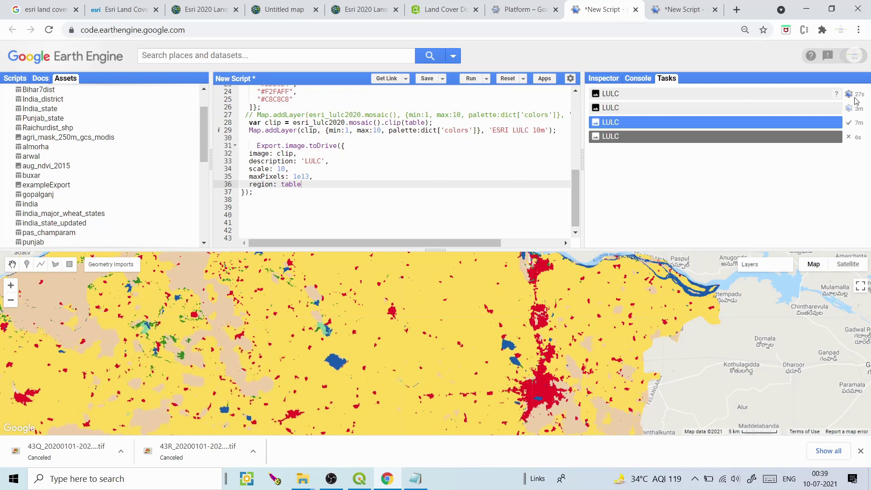
left_click_drag(478, 342, 507, 304)
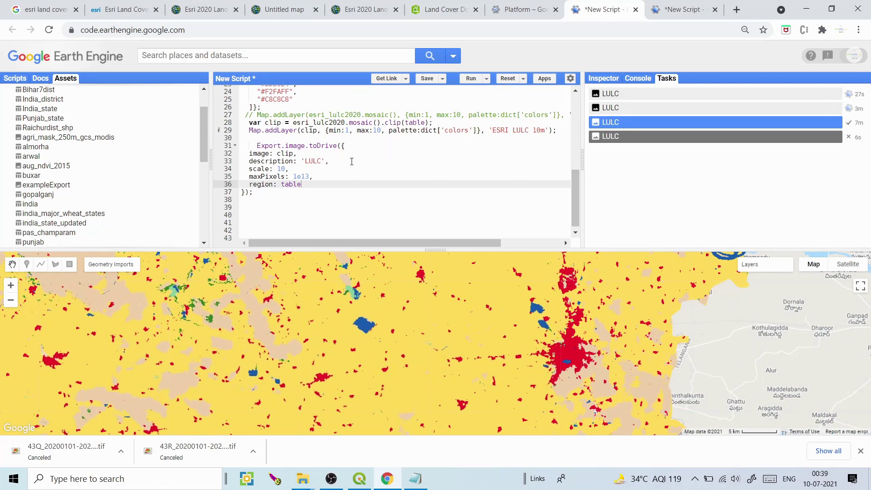
left_click_drag(324, 162, 306, 161)
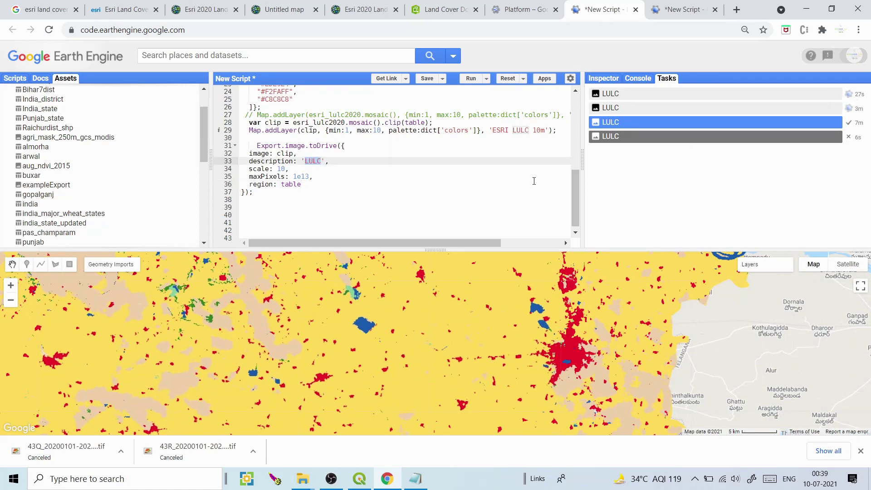
scroll(576, 169, "up", 5)
scroll(576, 170, "down", 5)
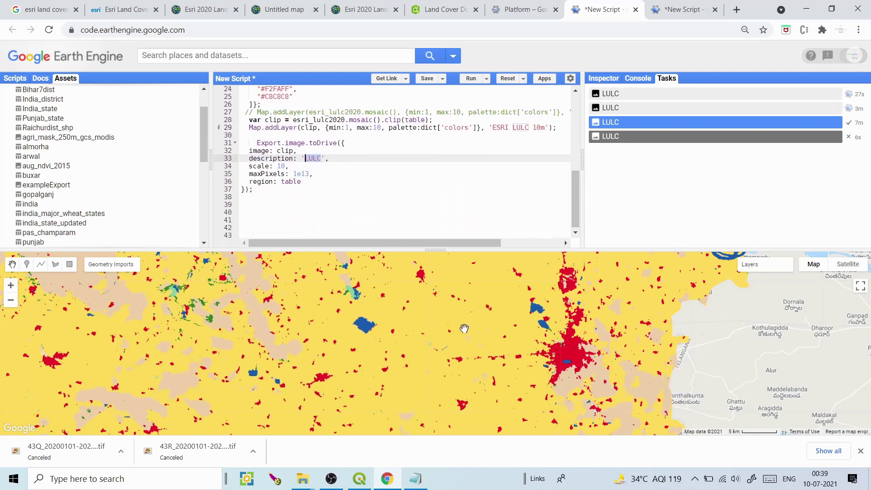
Switch to Notepad, review the script text in LULC_ESRI.txt, save the file and minimize its window
left_click(415, 478)
left_click(178, 412)
left_click_drag(127, 423, 79, 109)
left_click(168, 157)
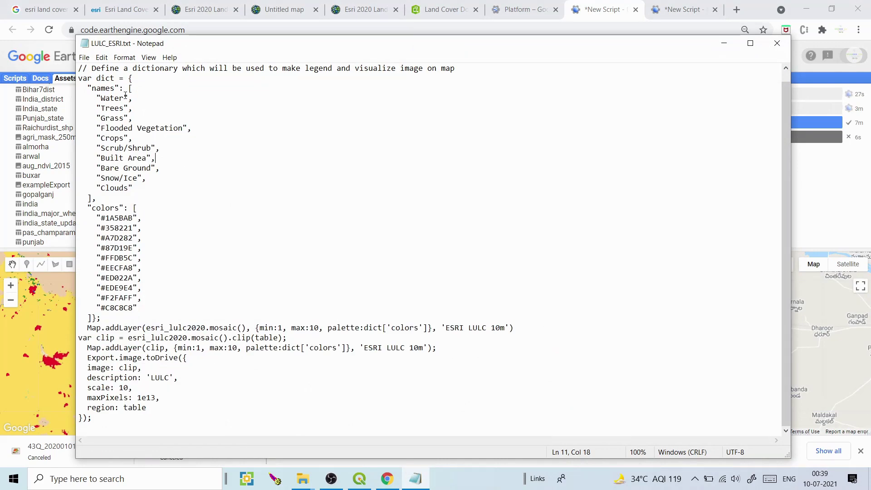
left_click(84, 57)
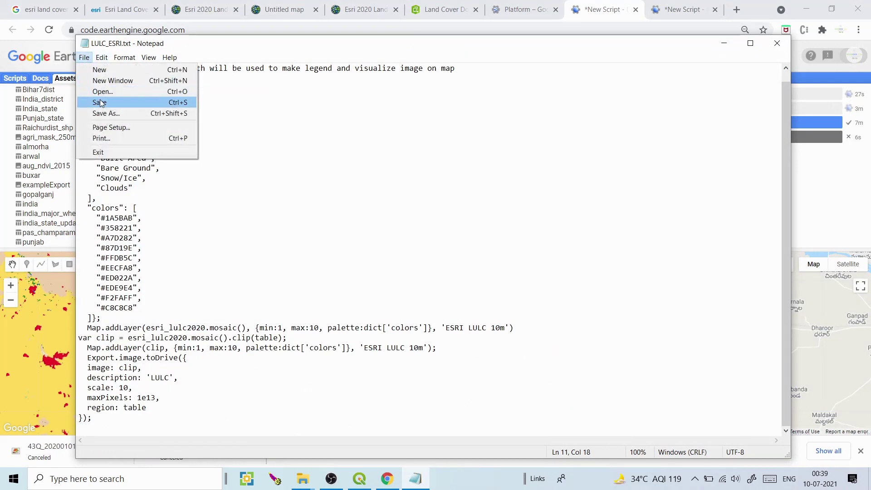
left_click(100, 103)
left_click(726, 46)
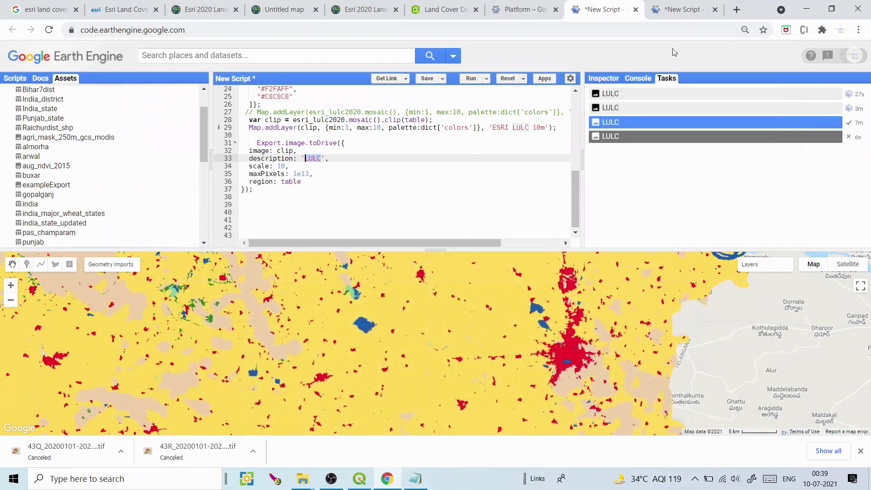
Revisit the open Esri 2020 Land Cover Downloader and Earth Engine Platform pages in the browser
left_click(522, 9)
left_click(443, 9)
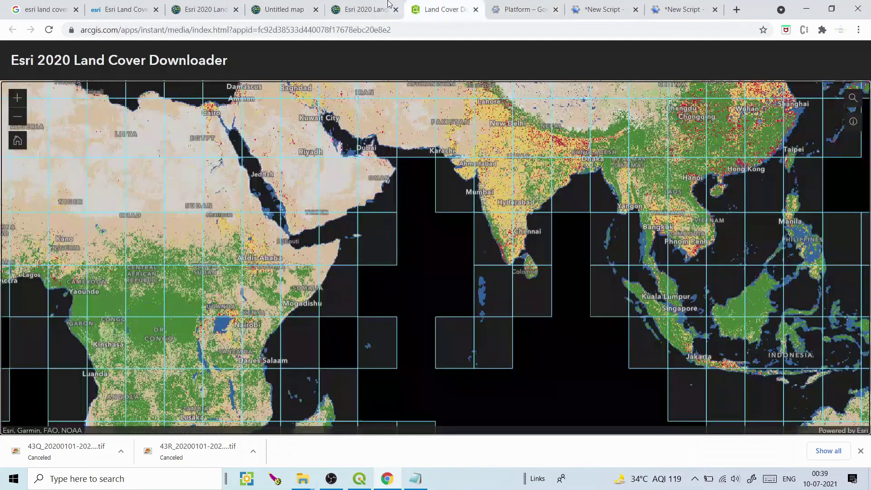
left_click(389, 5)
left_click(420, 5)
left_click(518, 8)
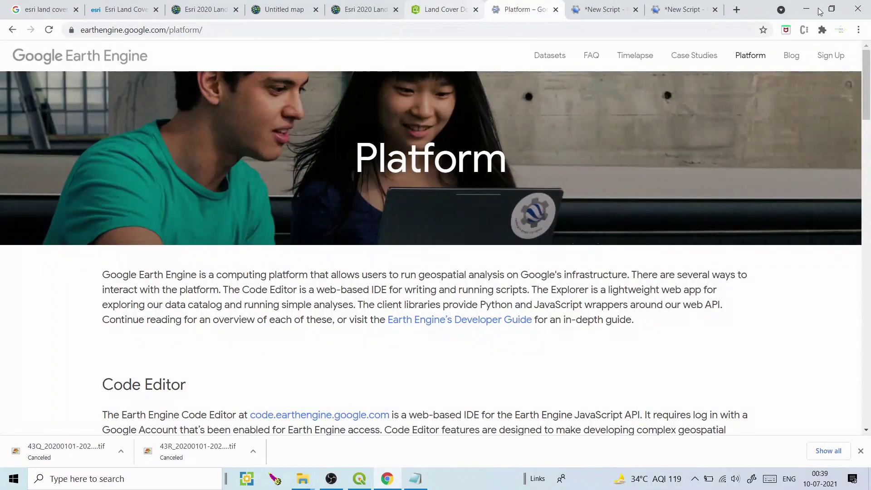